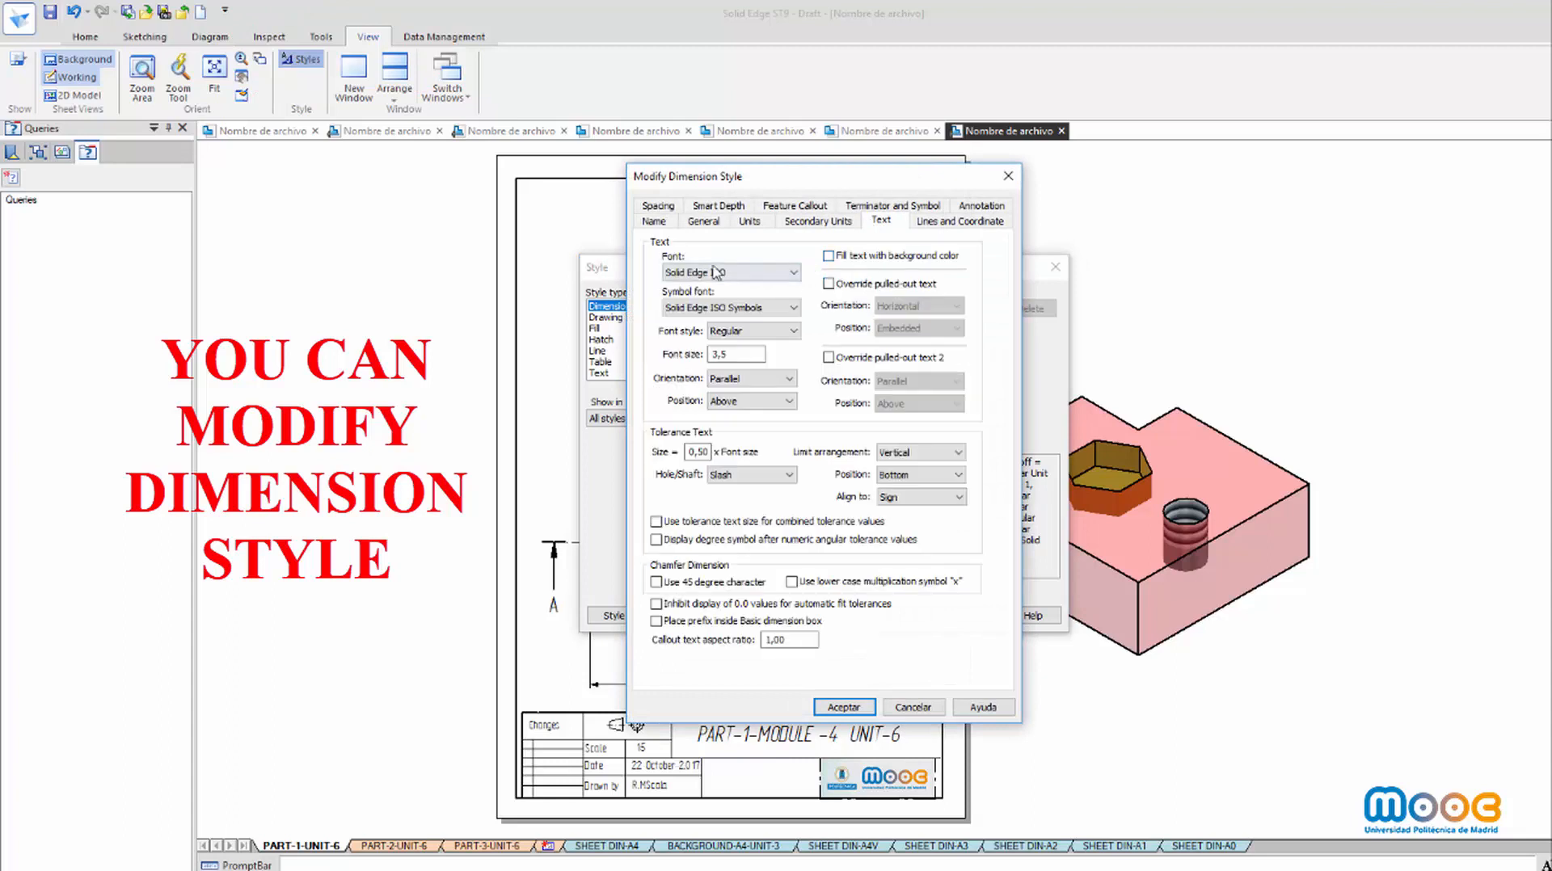
Try changing the text font size of the ISO dimension style and undo the change
double_click(732, 356)
left_click(843, 708)
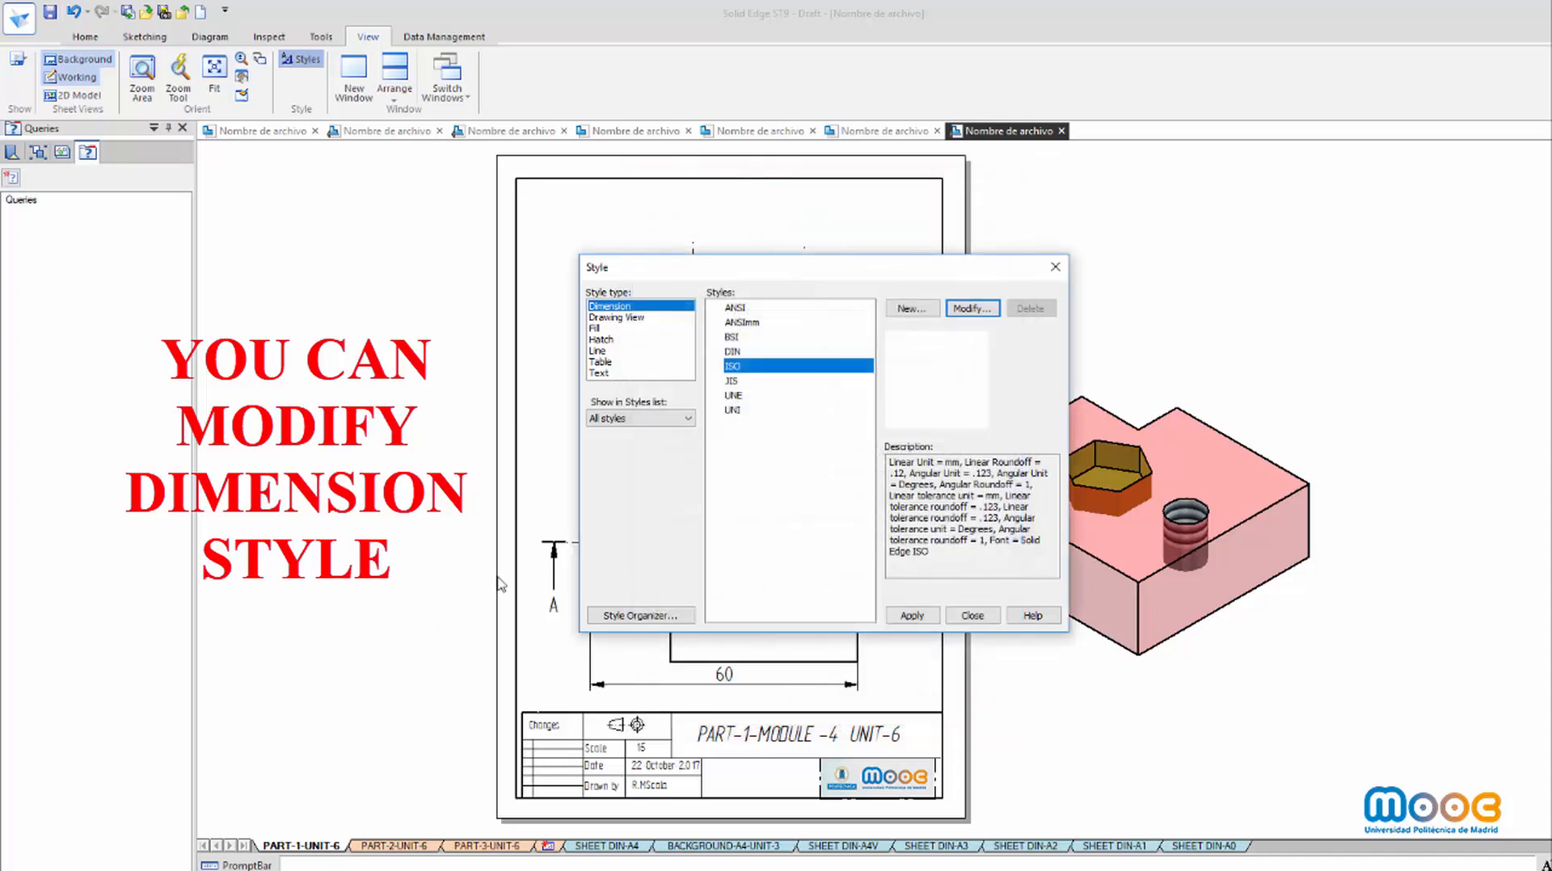
left_click(891, 617)
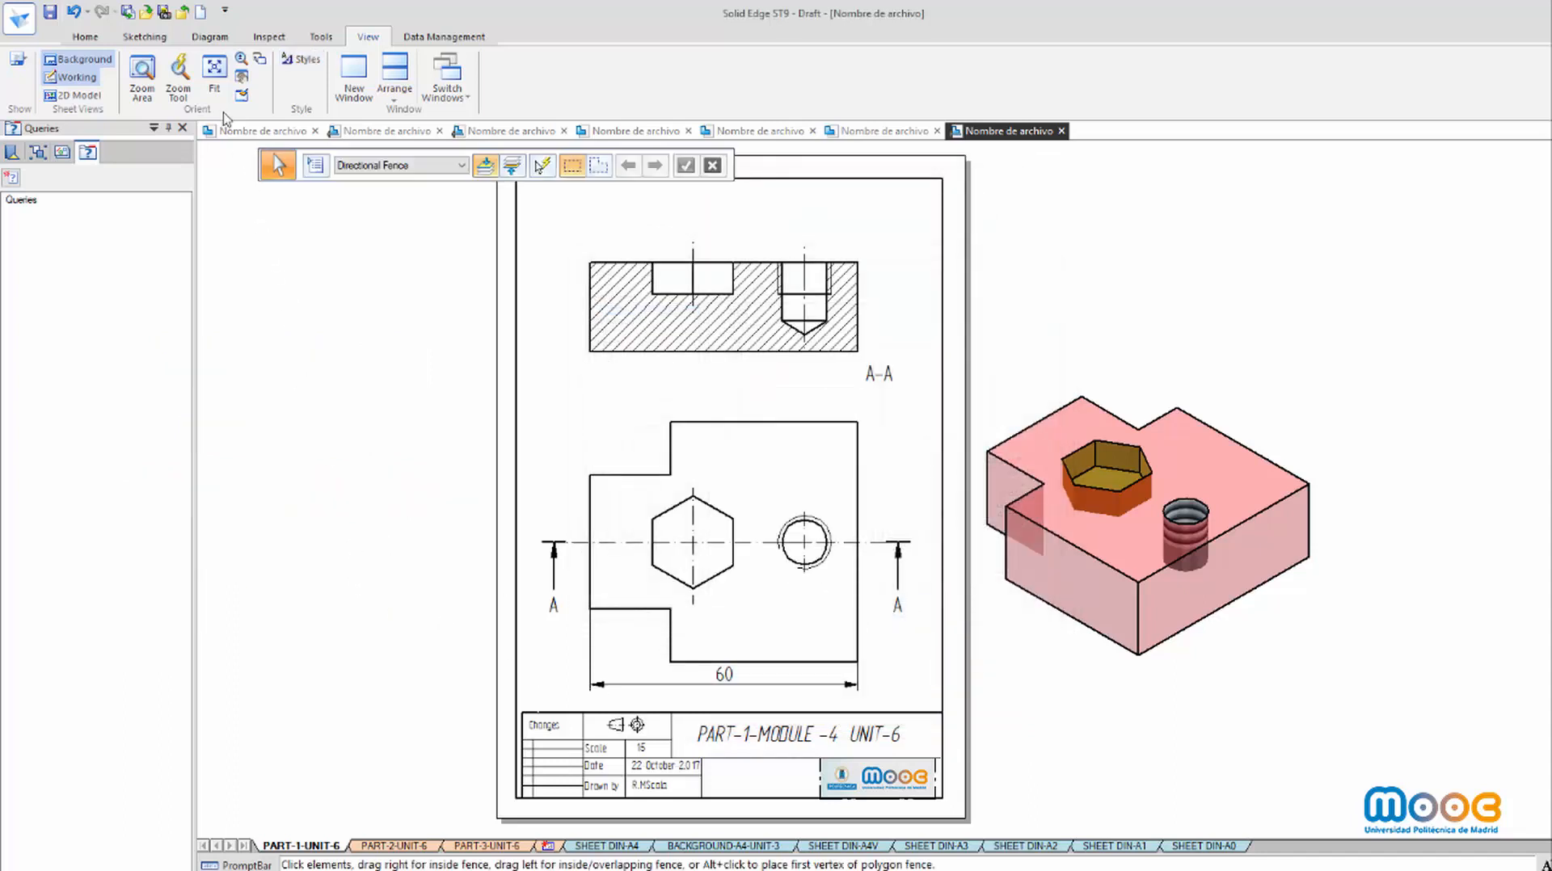
left_click(72, 14)
Dimension the plan view's full-height right edge and shift the dimension text clear of the A-A section line
left_click(84, 38)
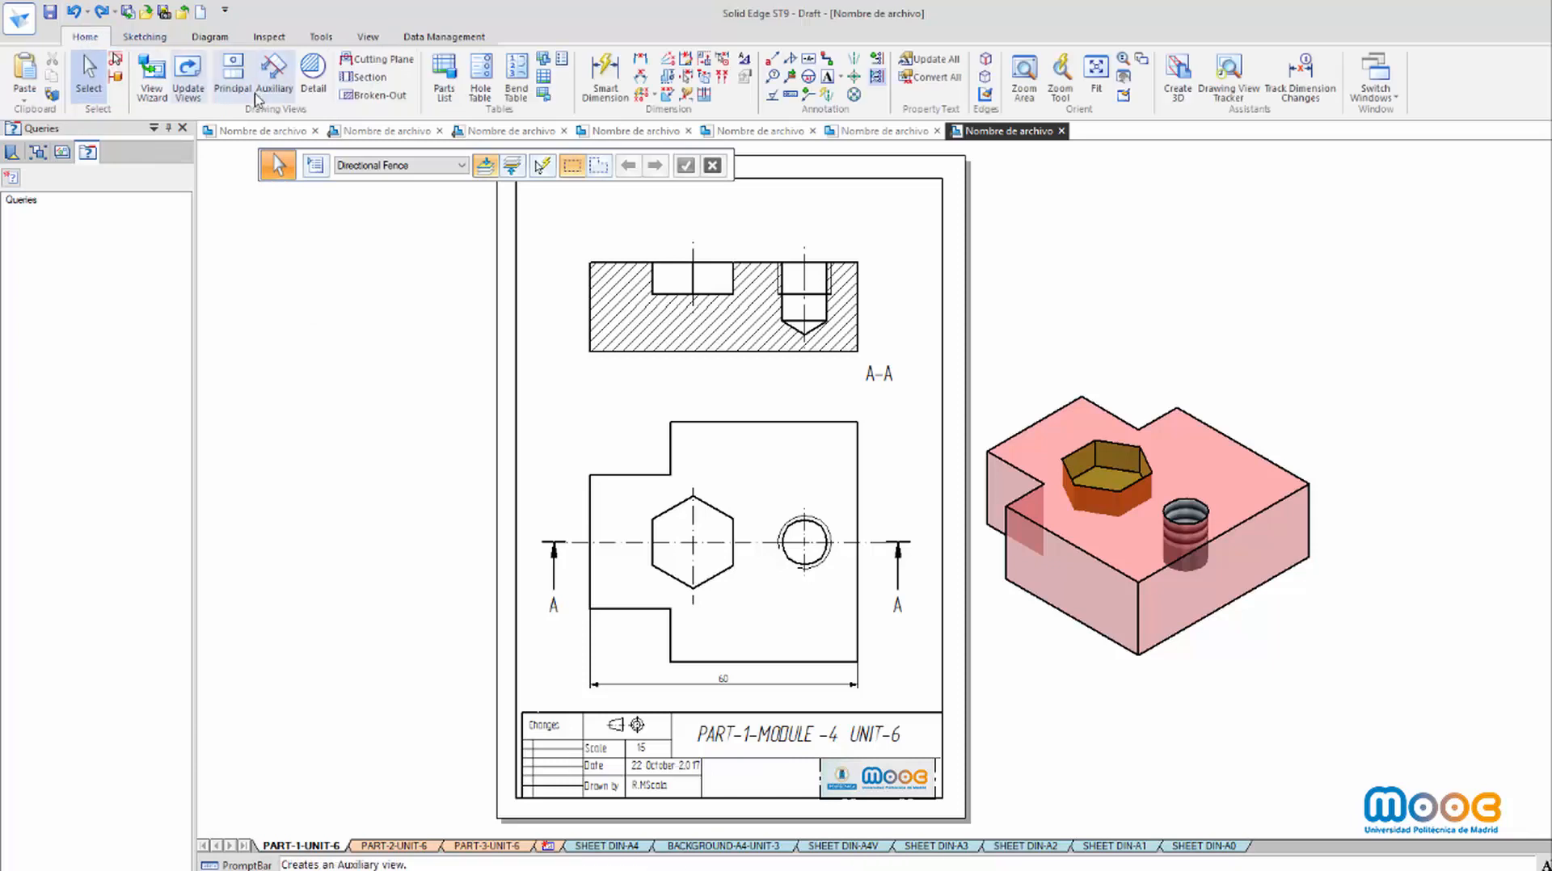
left_click(606, 73)
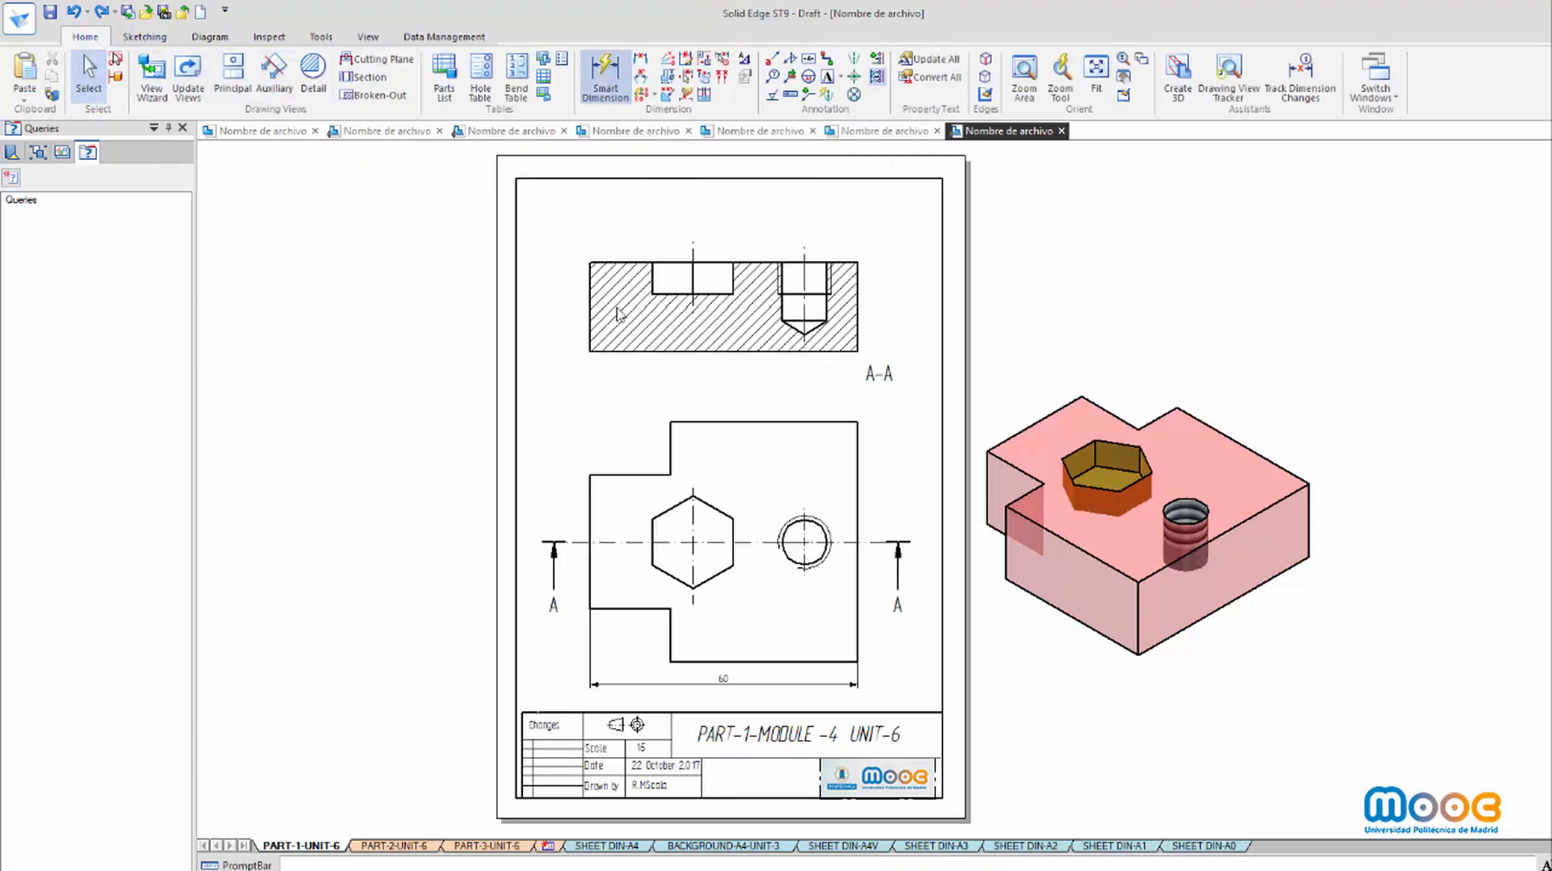
left_click(875, 495)
key("Escape")
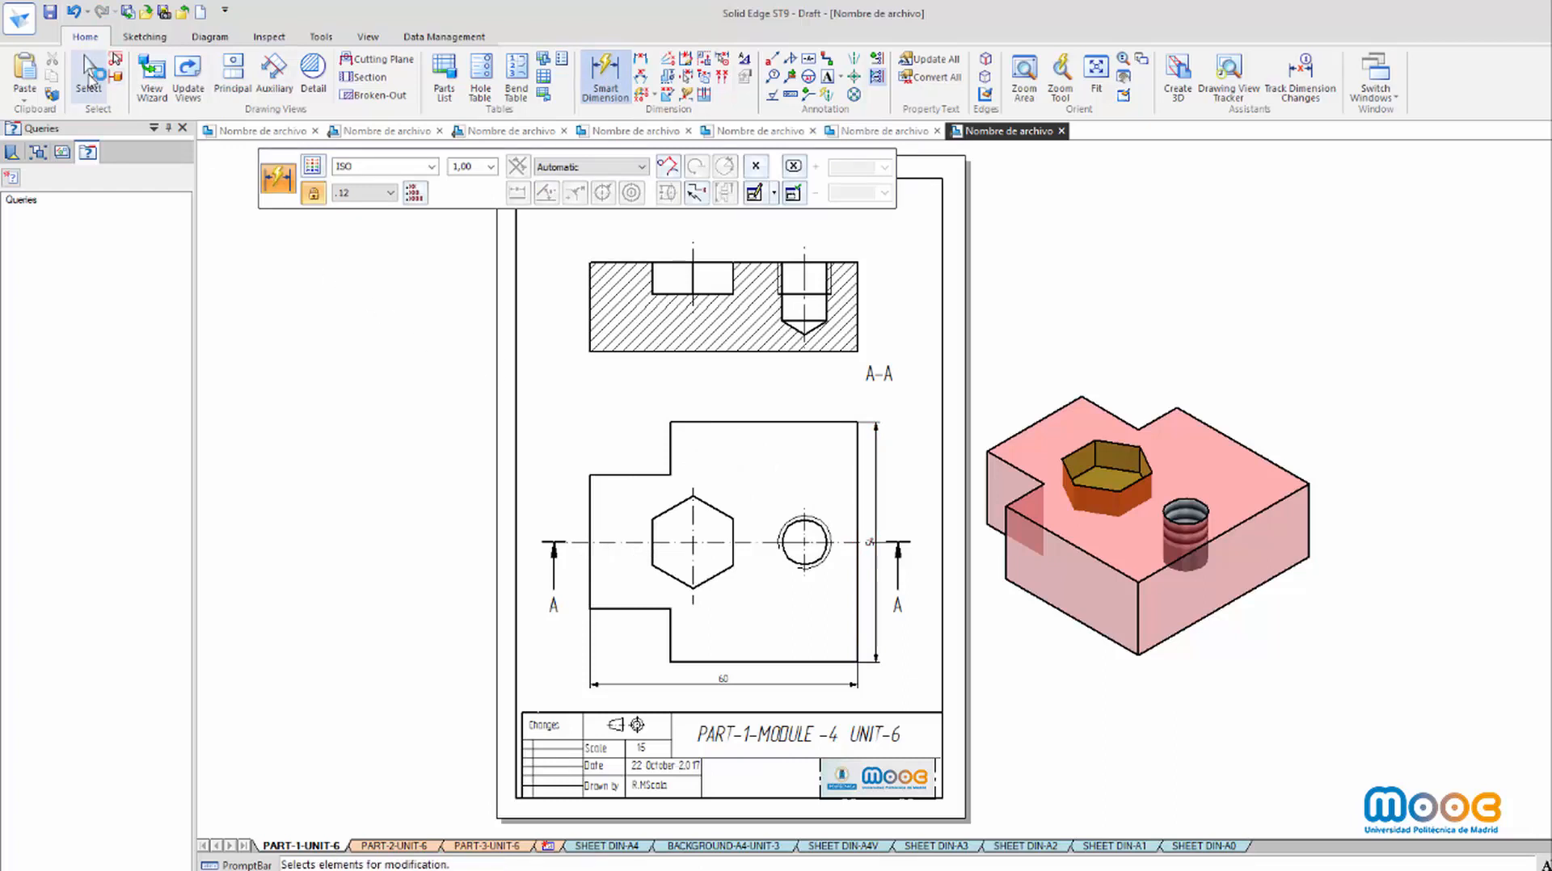
left_click(874, 547)
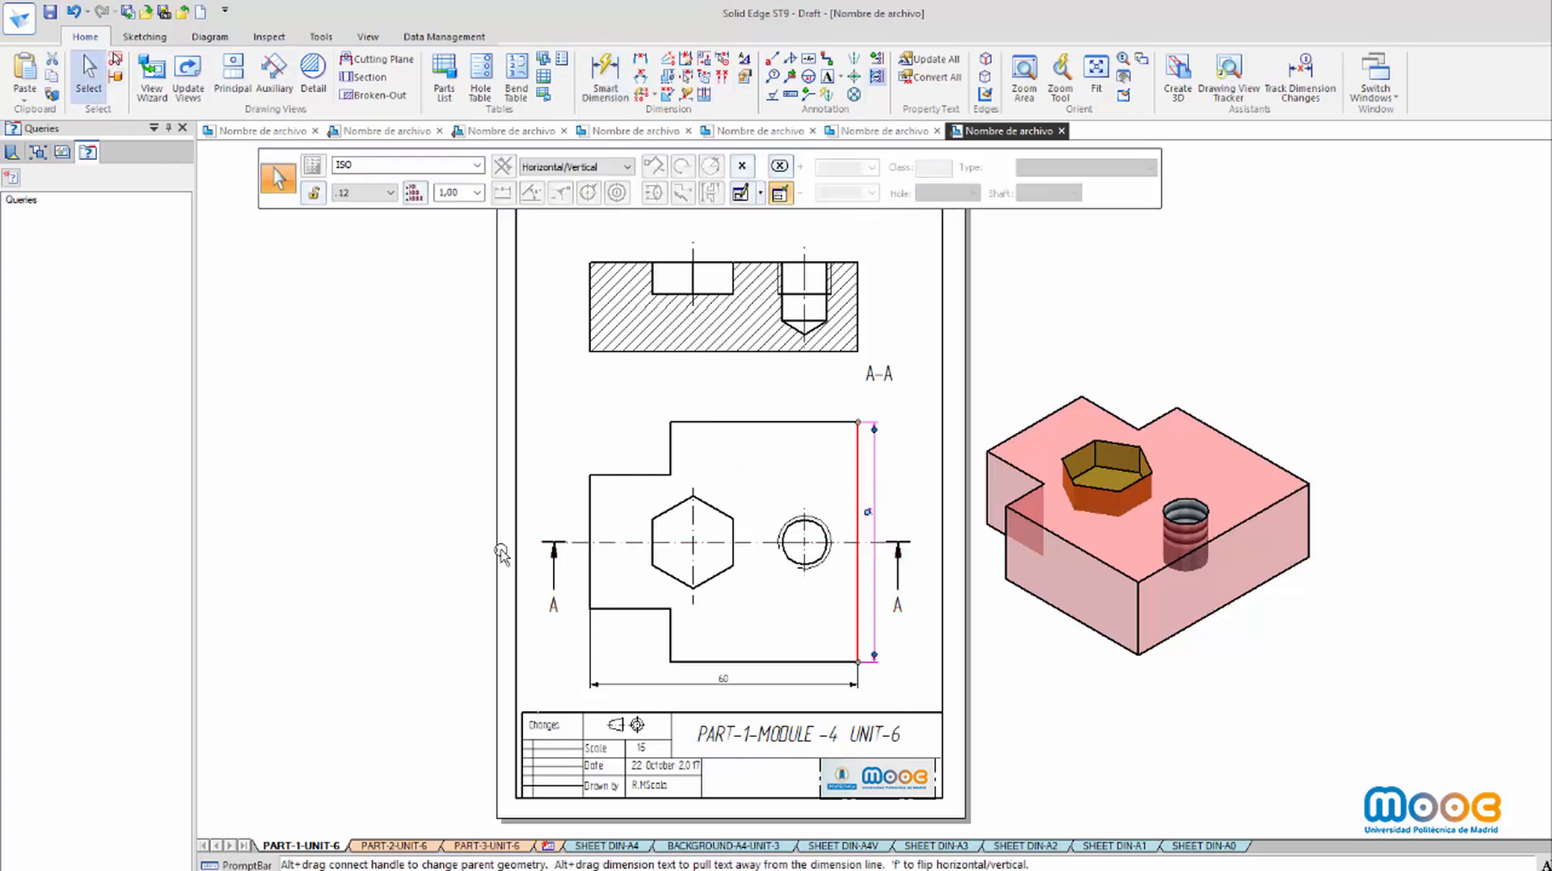
Dimension the plan view's short left vertical edge and move the dimension outward with its text clear of the section line
left_click(597, 71)
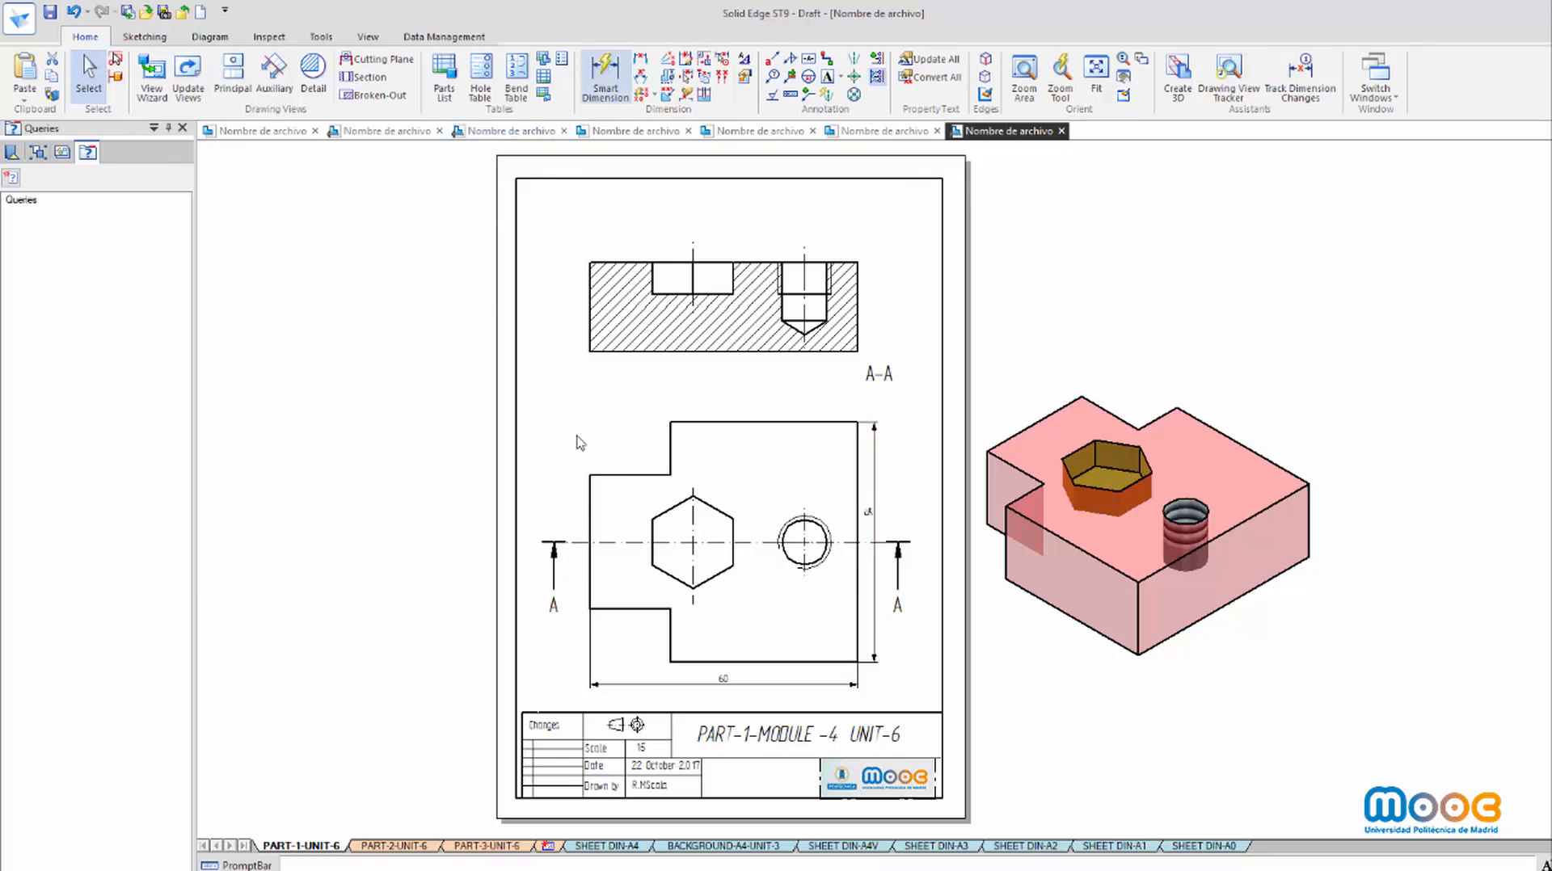
left_click(590, 500)
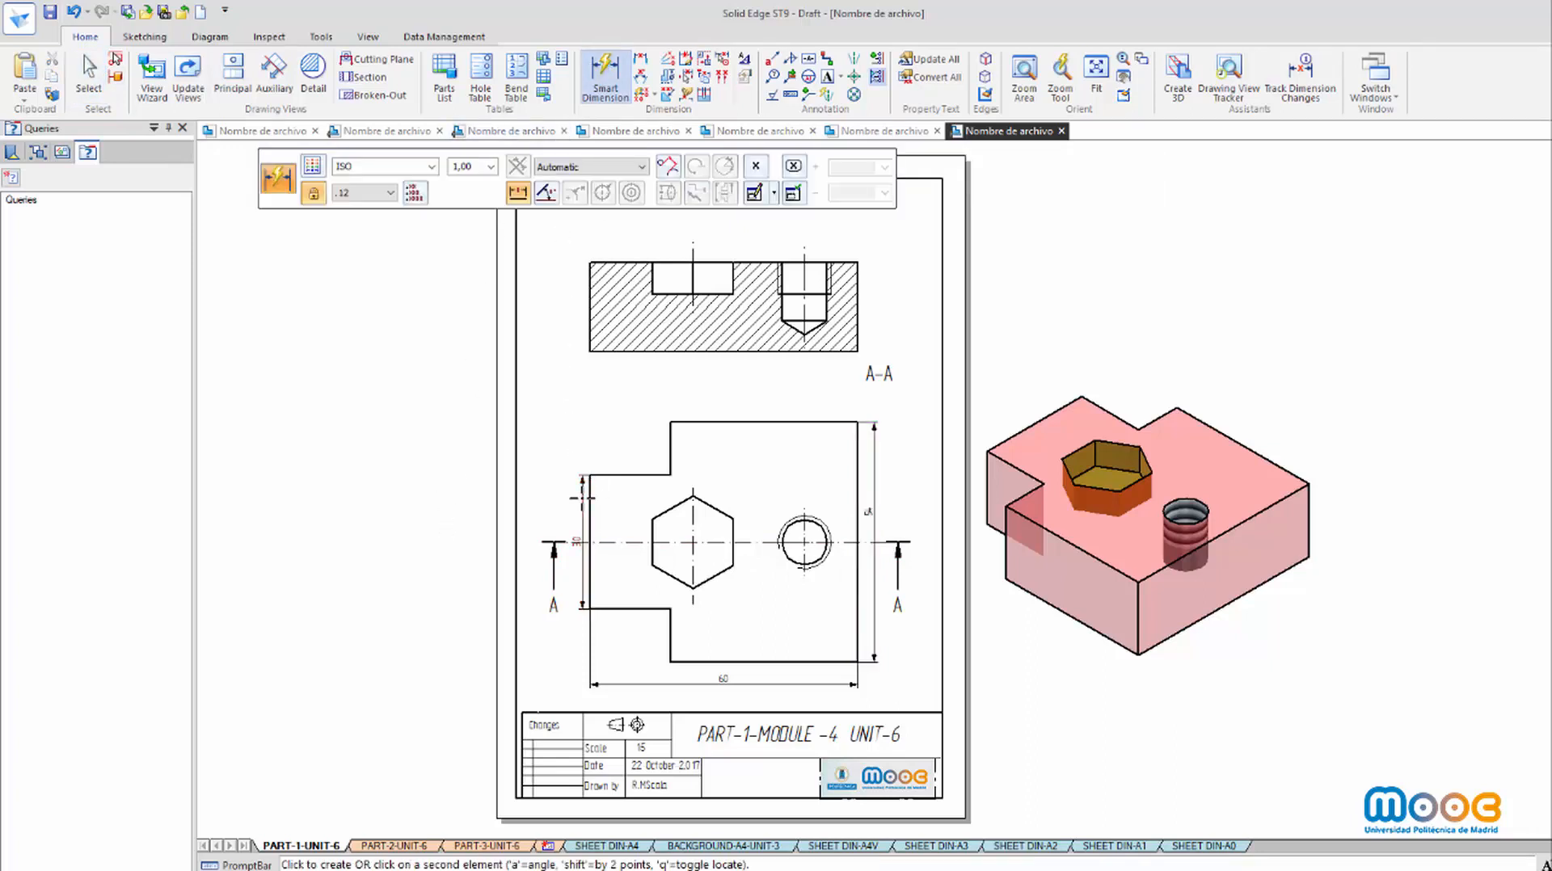
left_click(582, 497)
left_click(89, 73)
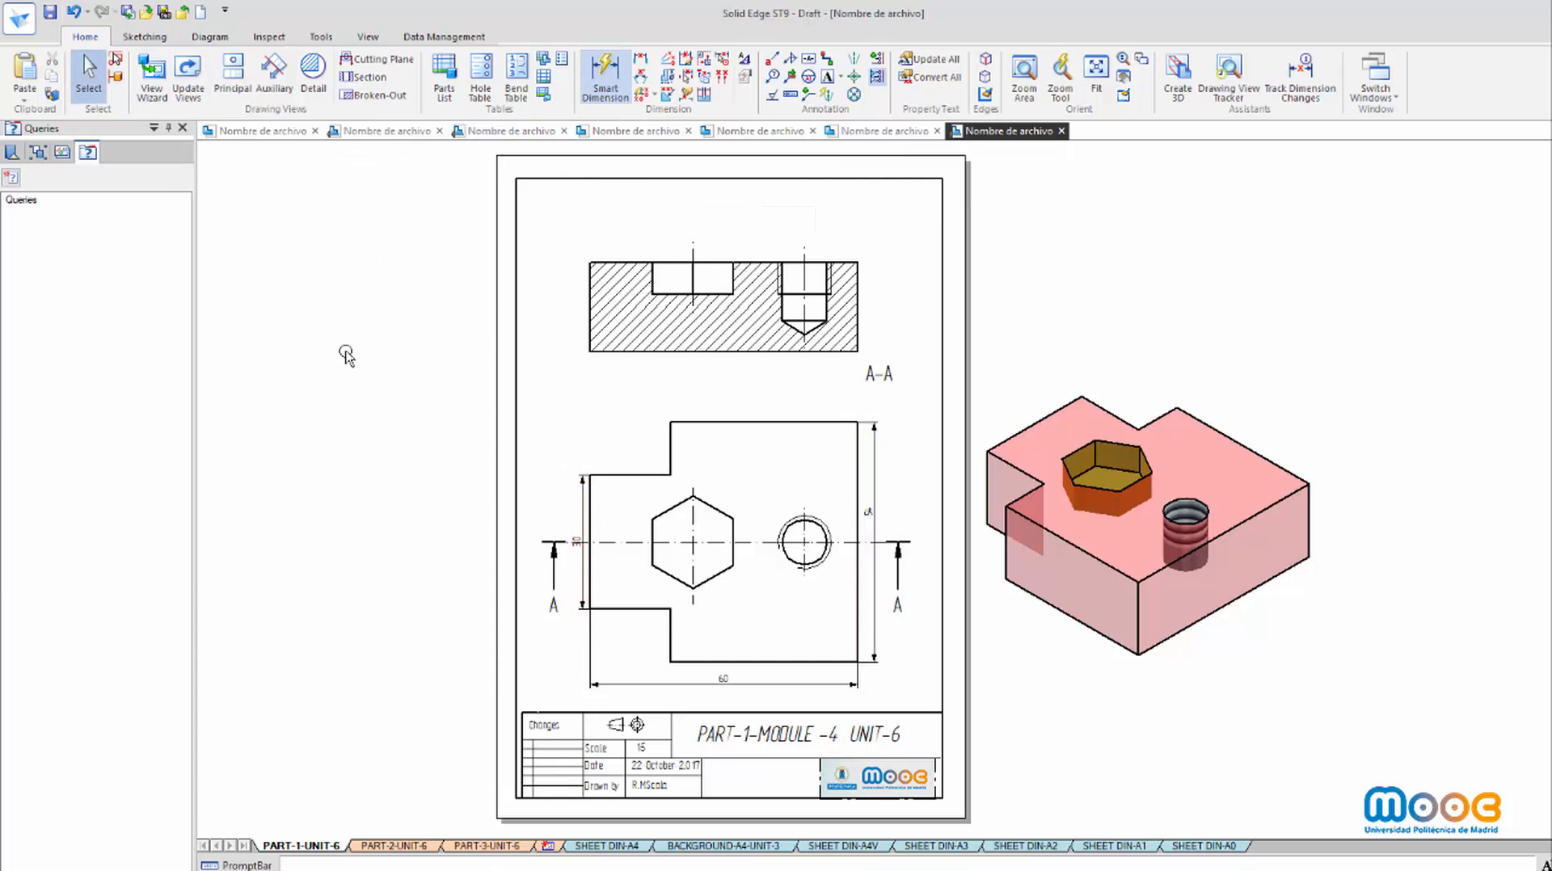
left_click(576, 546)
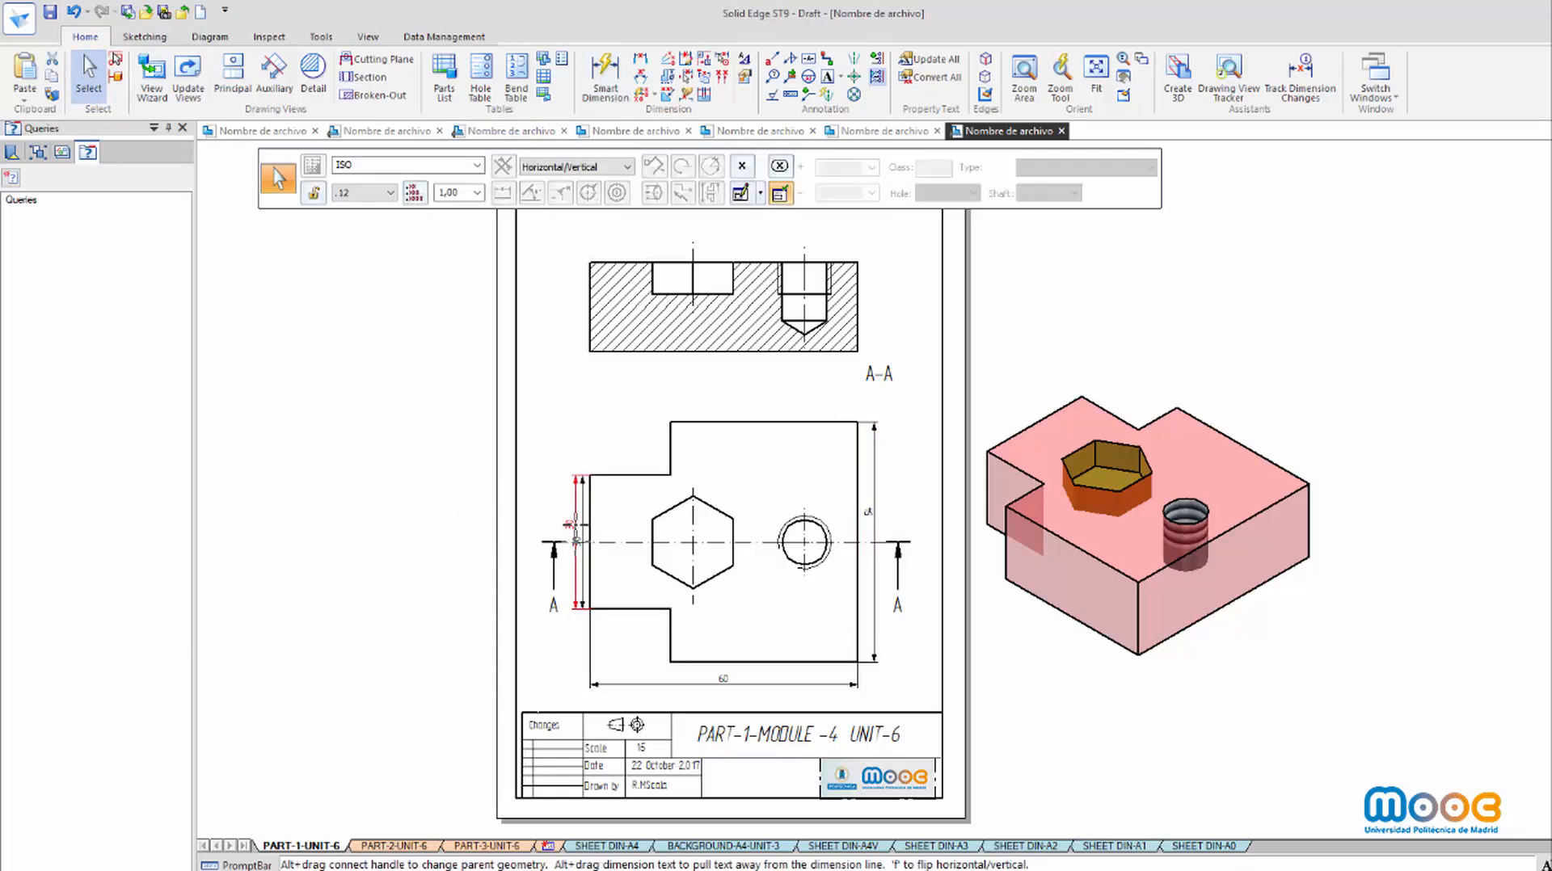
Dimension the plan view's upper horizontal edge and the overall height of section view A-A with Smart Dimension
left_click(612, 93)
left_click(723, 421)
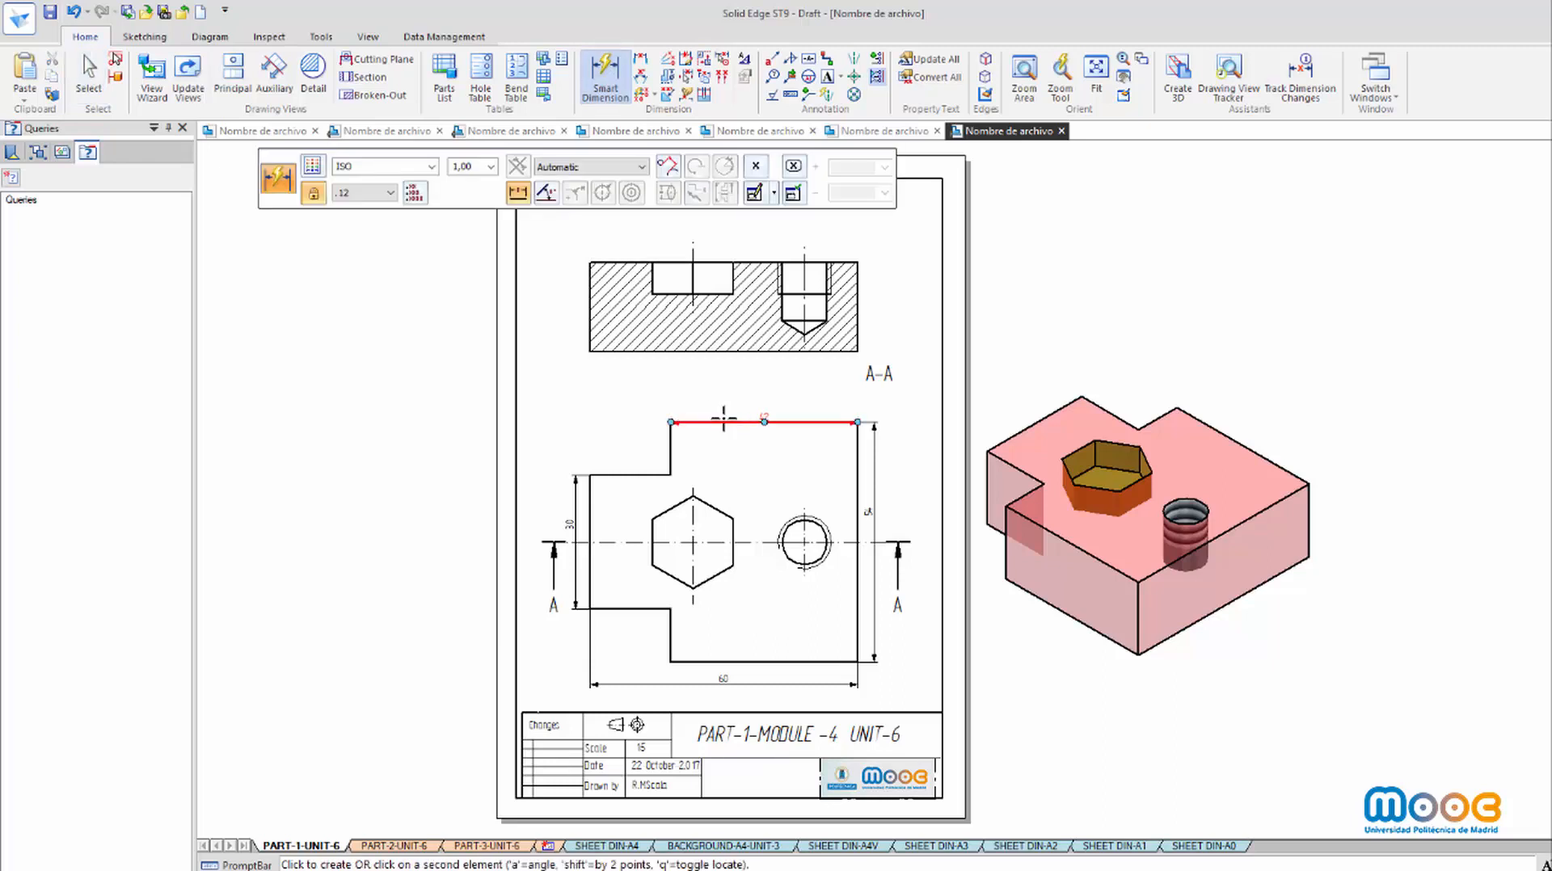
left_click(725, 401)
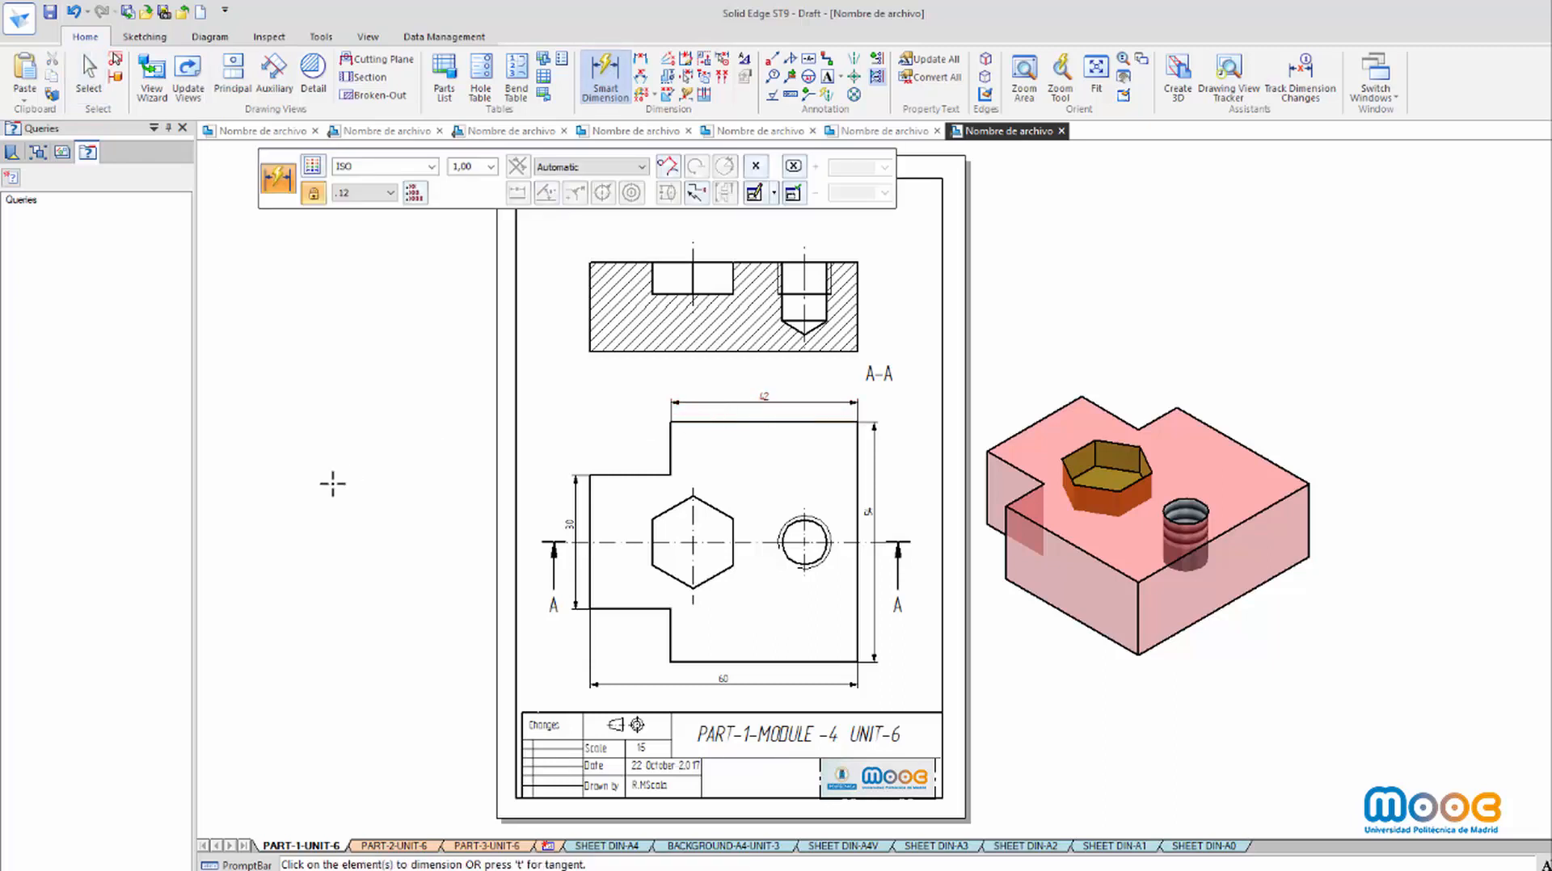
left_click(586, 310)
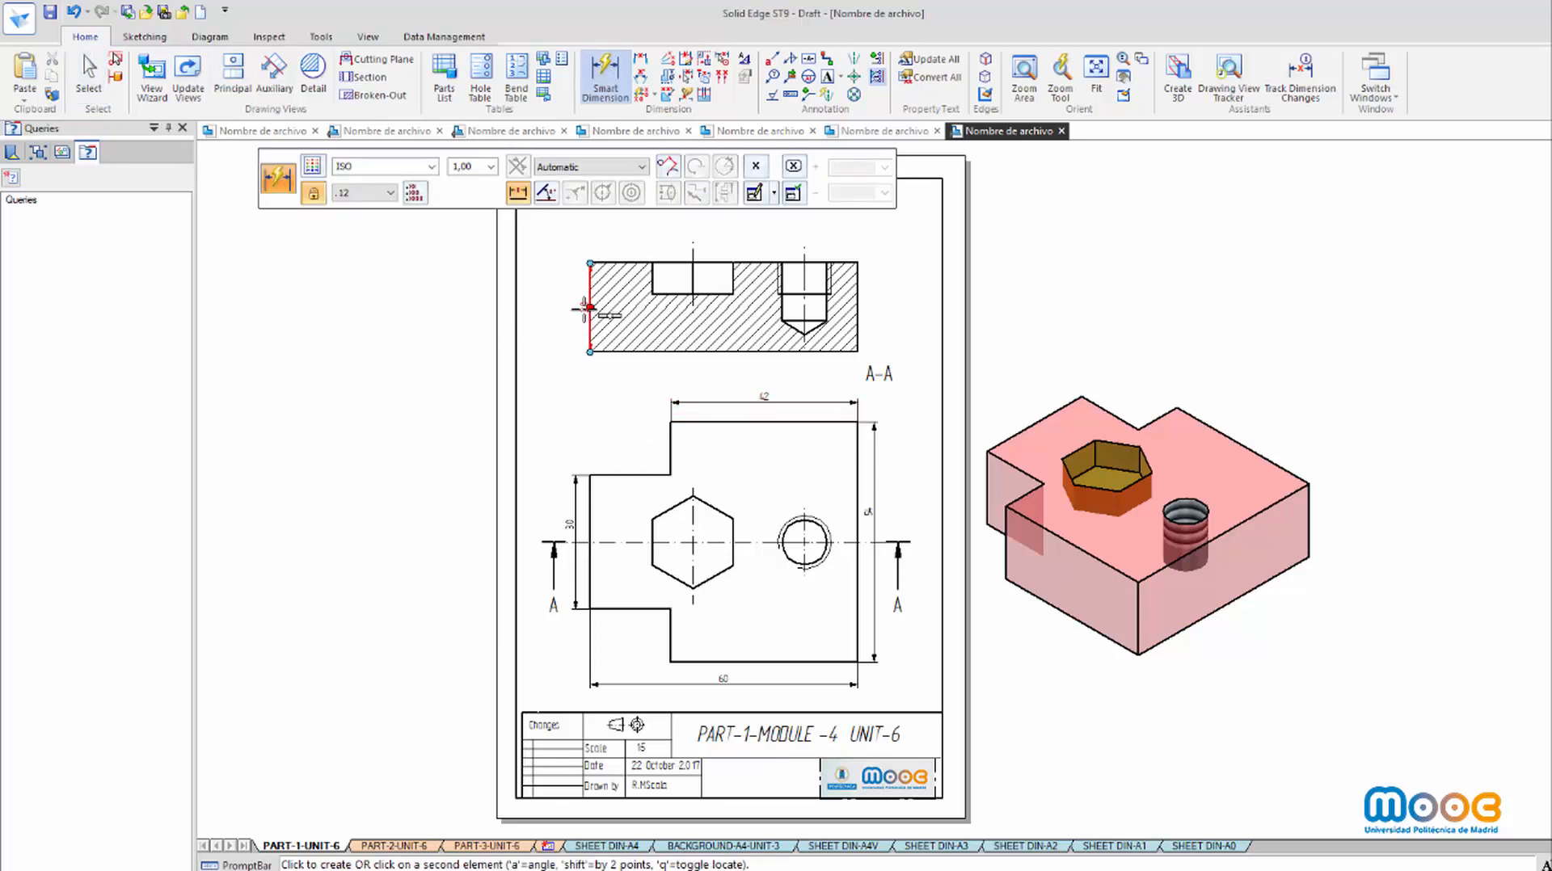
left_click(567, 307)
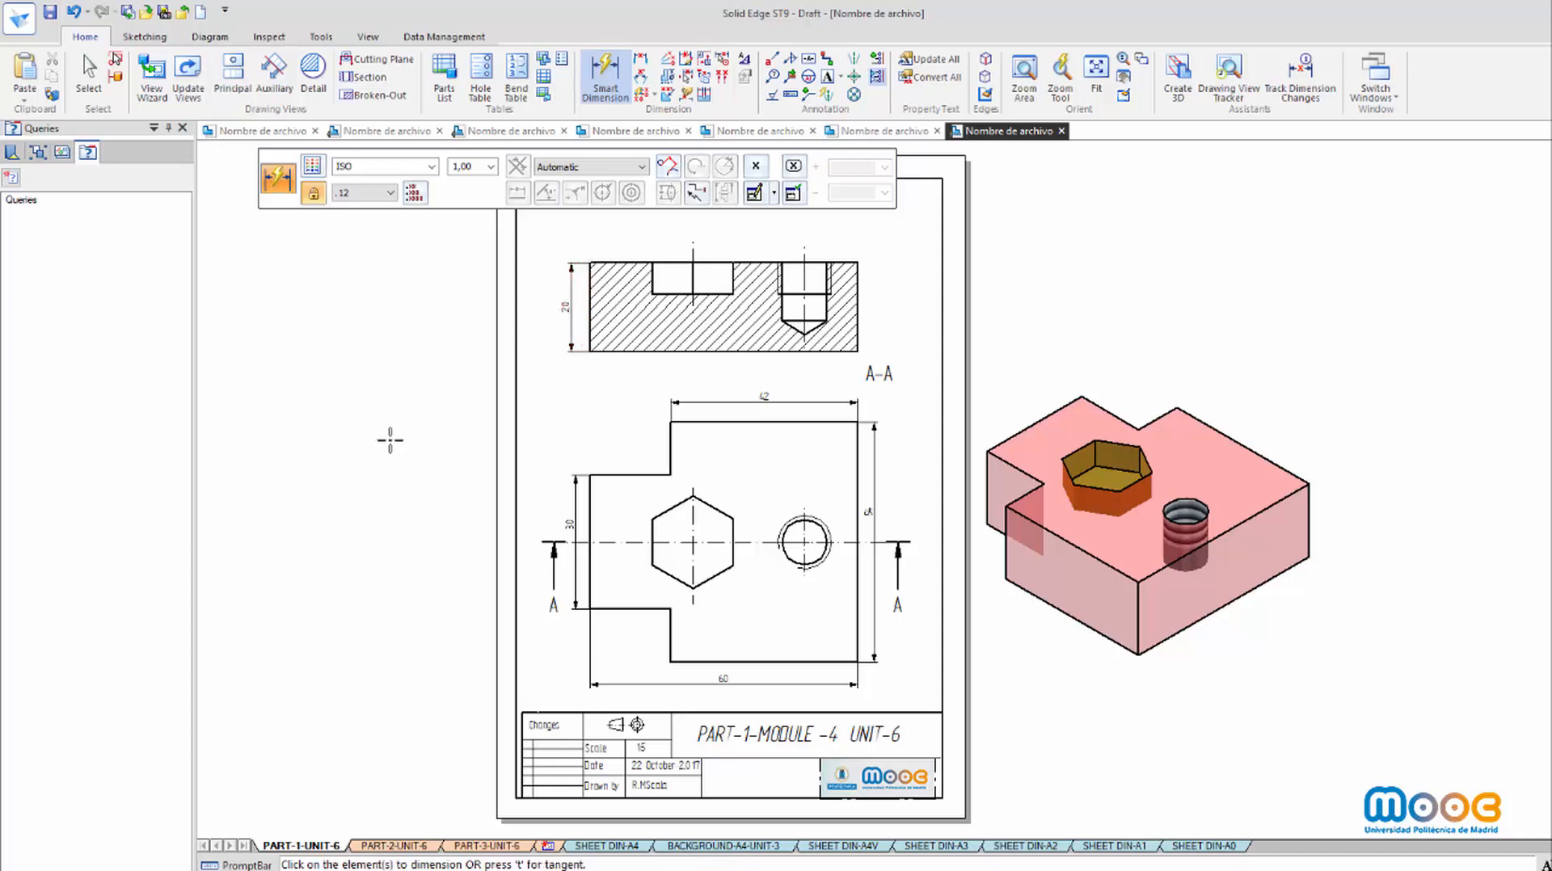
Dimension the hexagonal pocket between two opposite flats using By 2 Points orientation, and dimension its depth in the section view
left_click(640, 65)
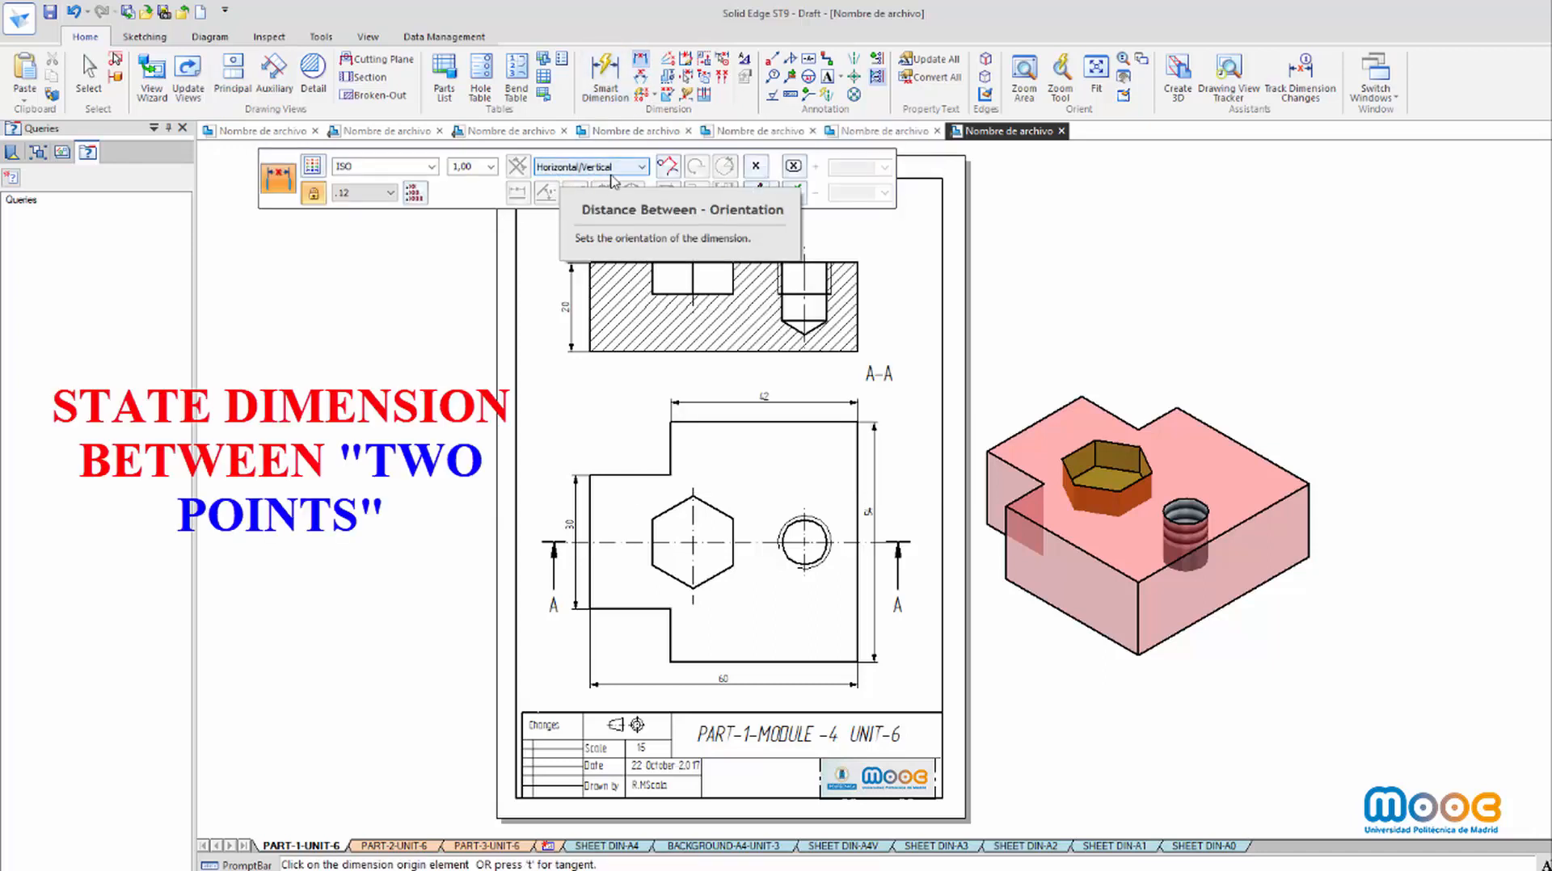
left_click(644, 167)
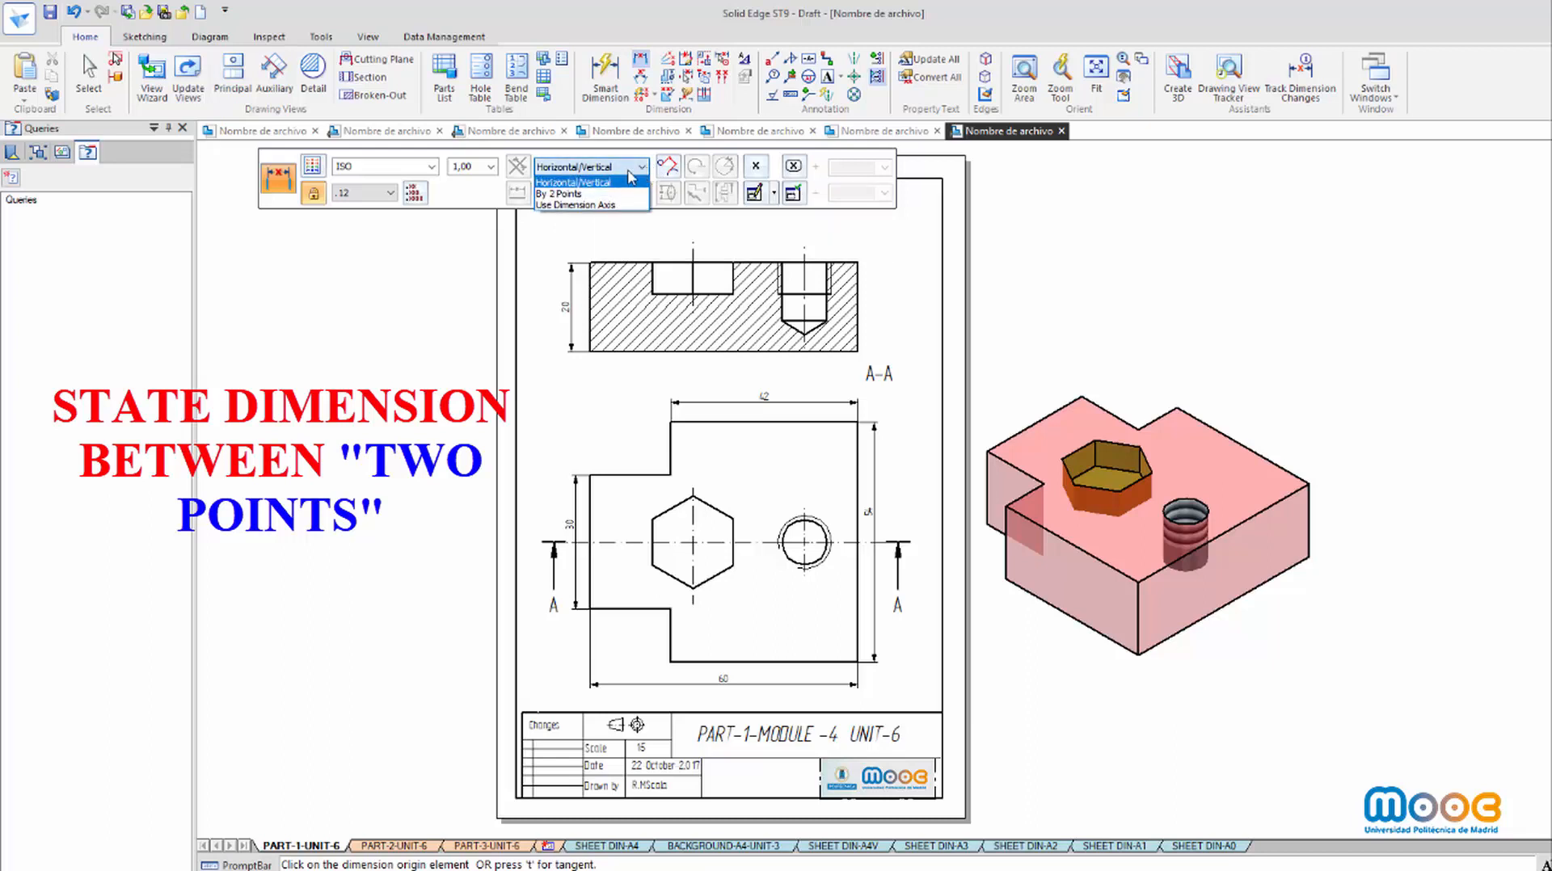
left_click(578, 195)
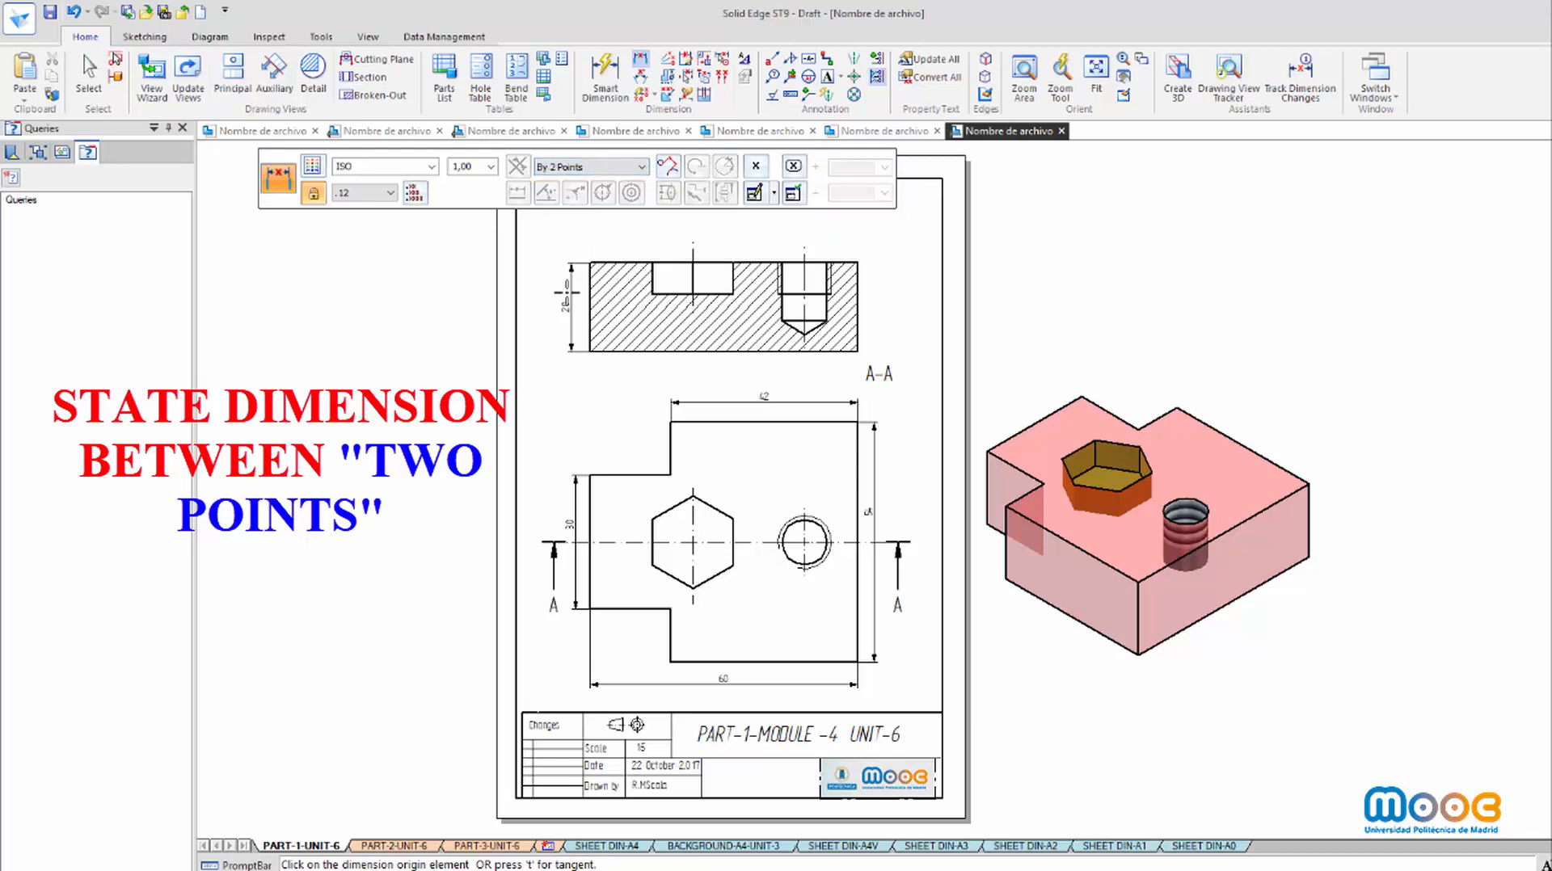
left_click(709, 510)
left_click(671, 572)
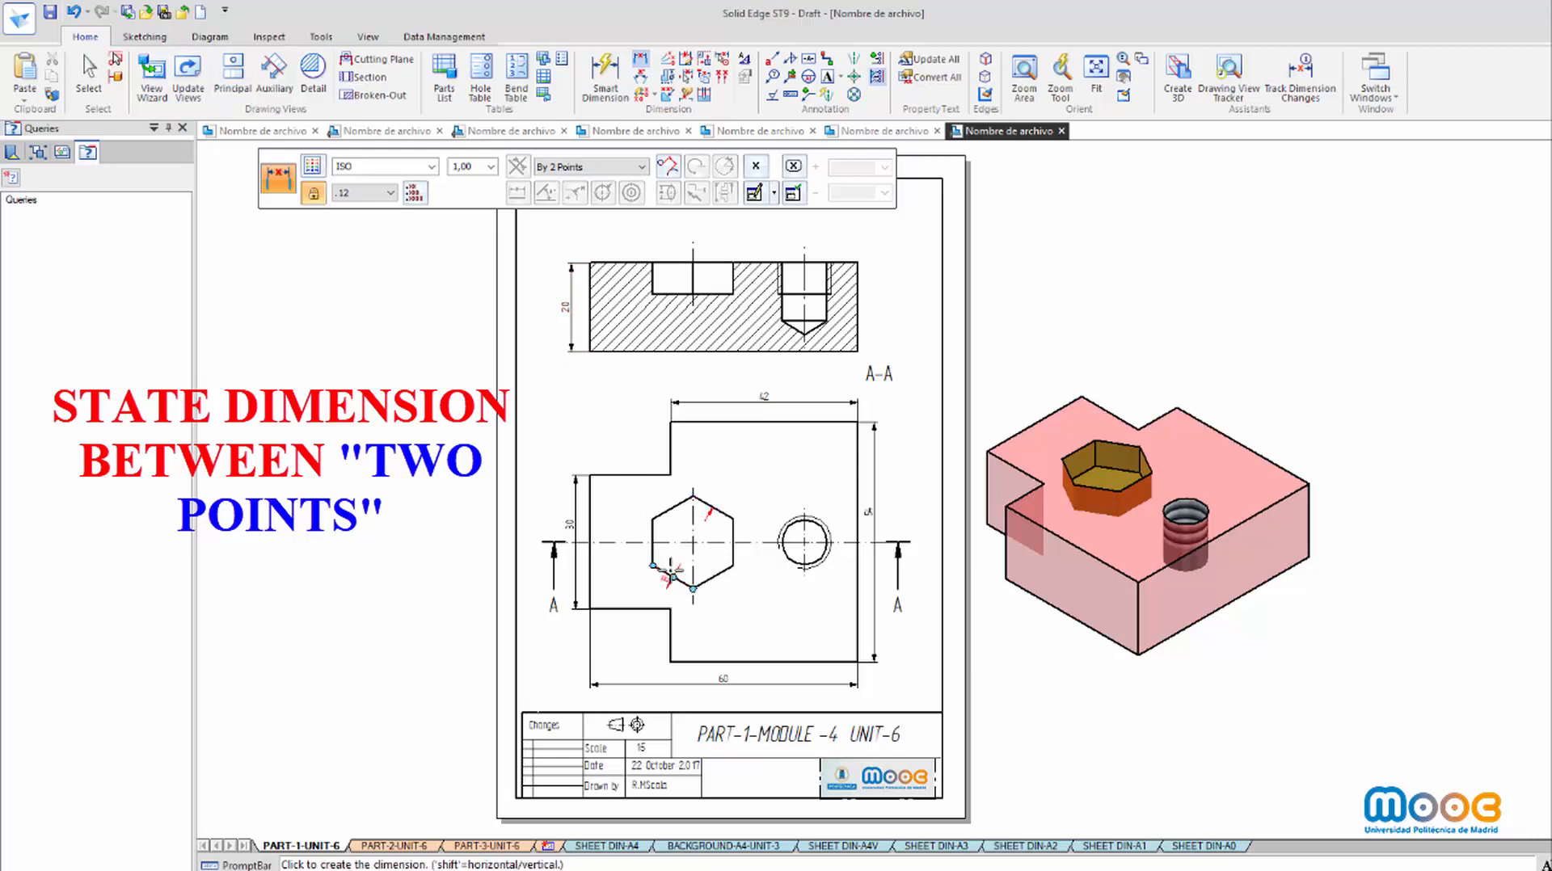
left_click(736, 594)
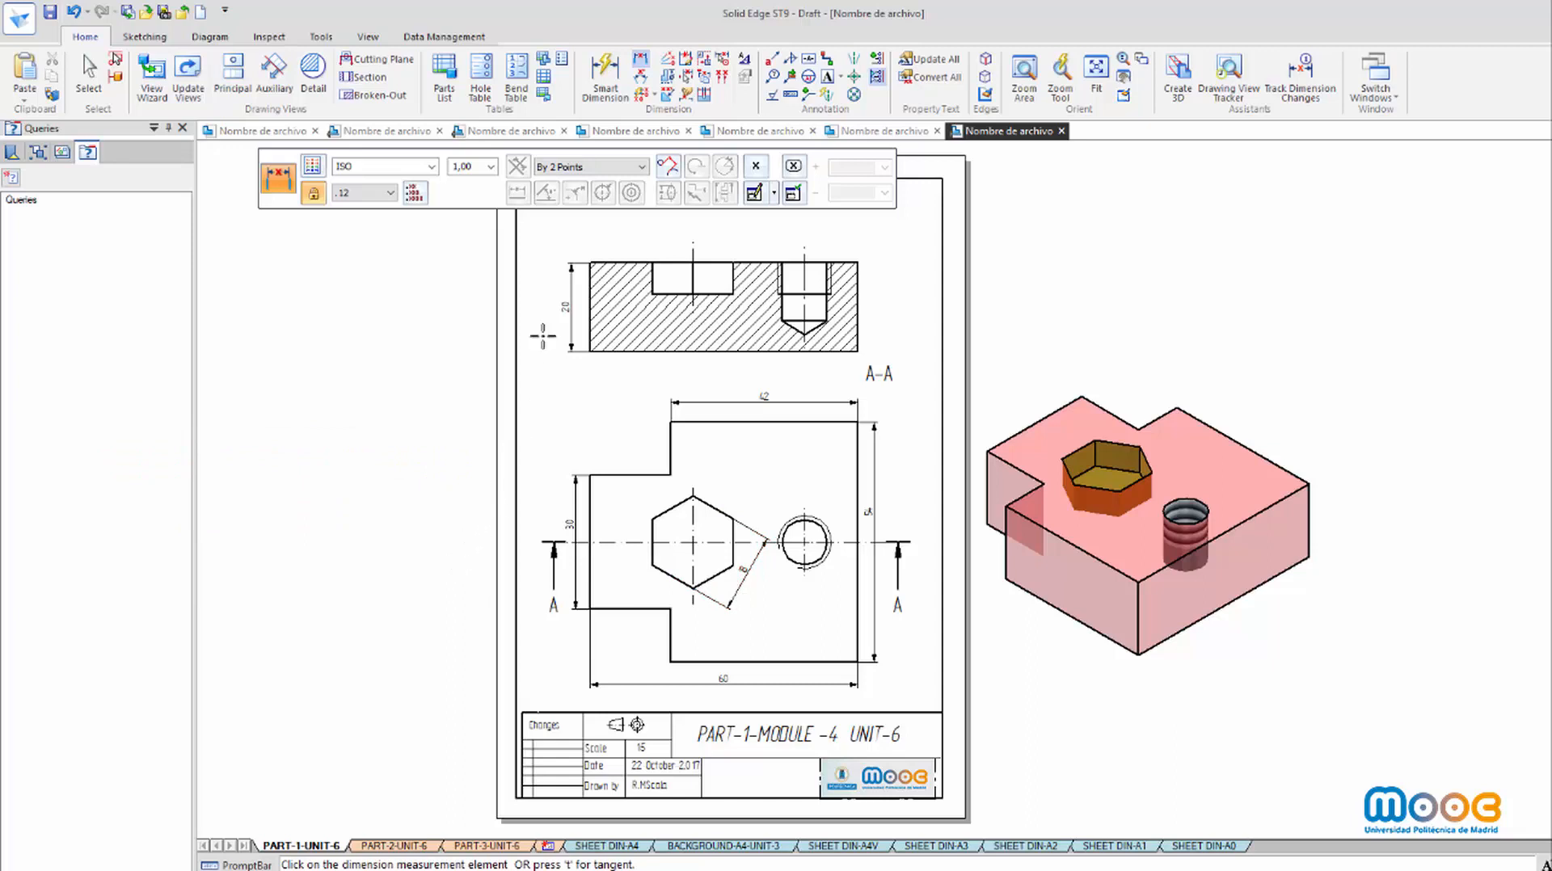
left_click(605, 77)
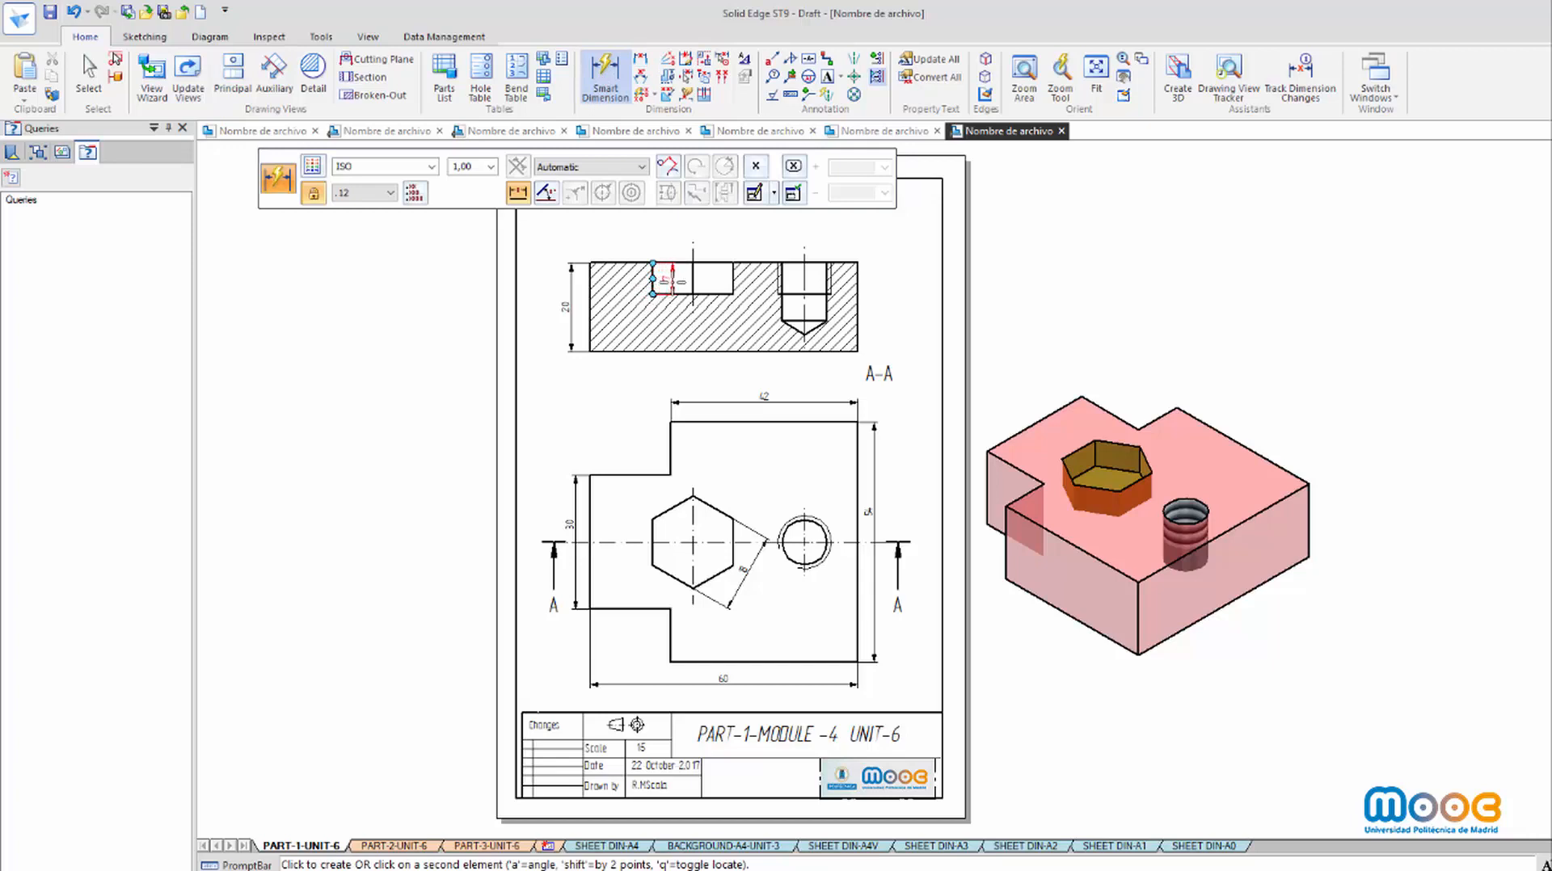
left_click(664, 279)
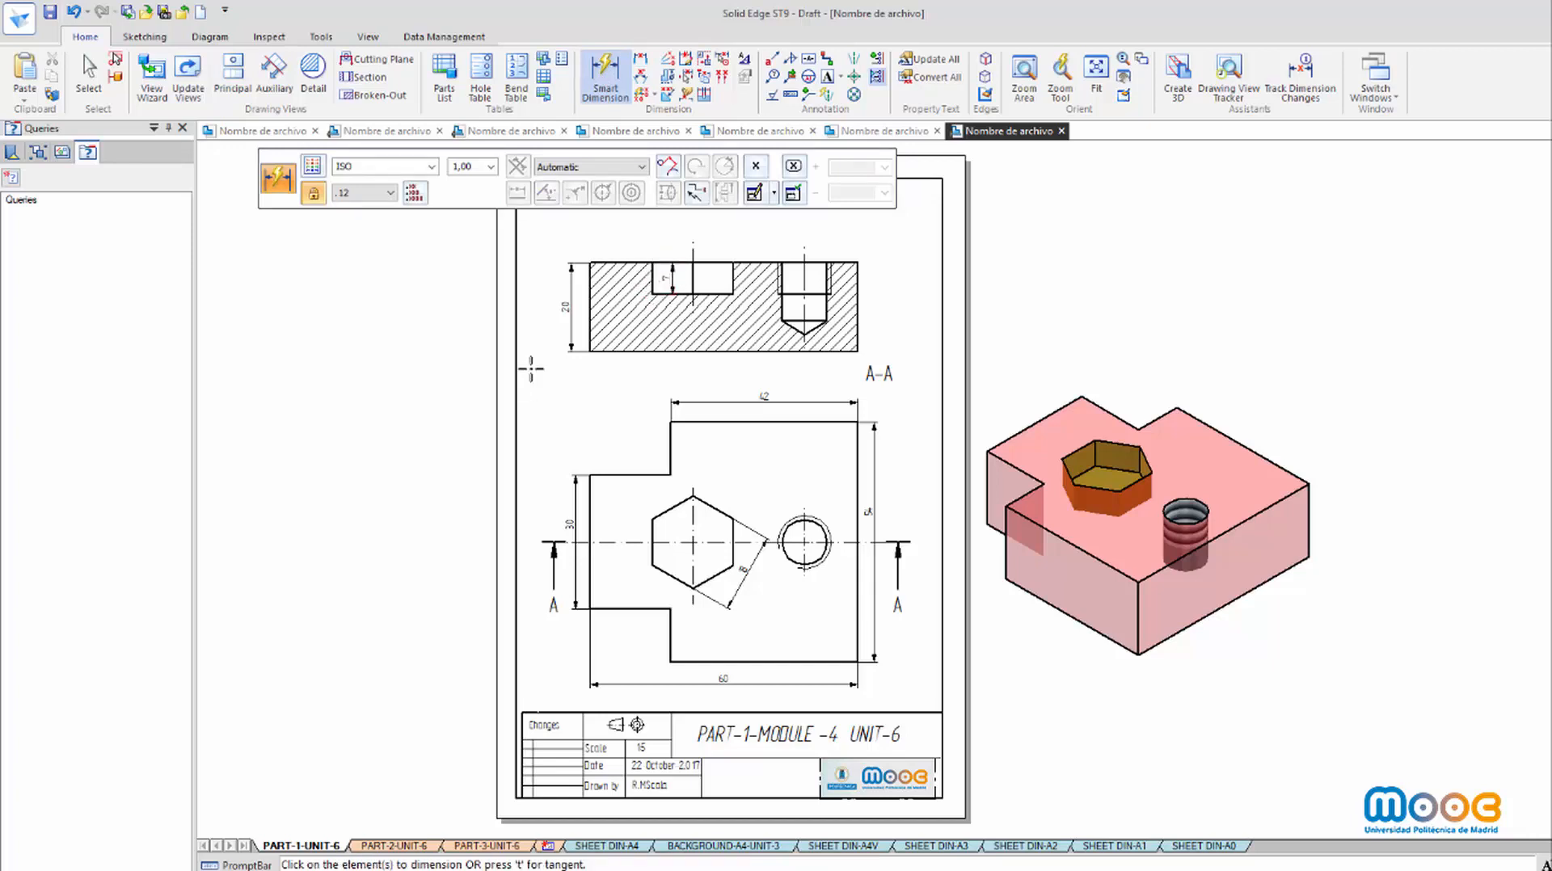
Add a Horizontal/Vertical Distance Between dimension from the plan view's upper step edge to the hexagon's vertical centerline
left_click(641, 62)
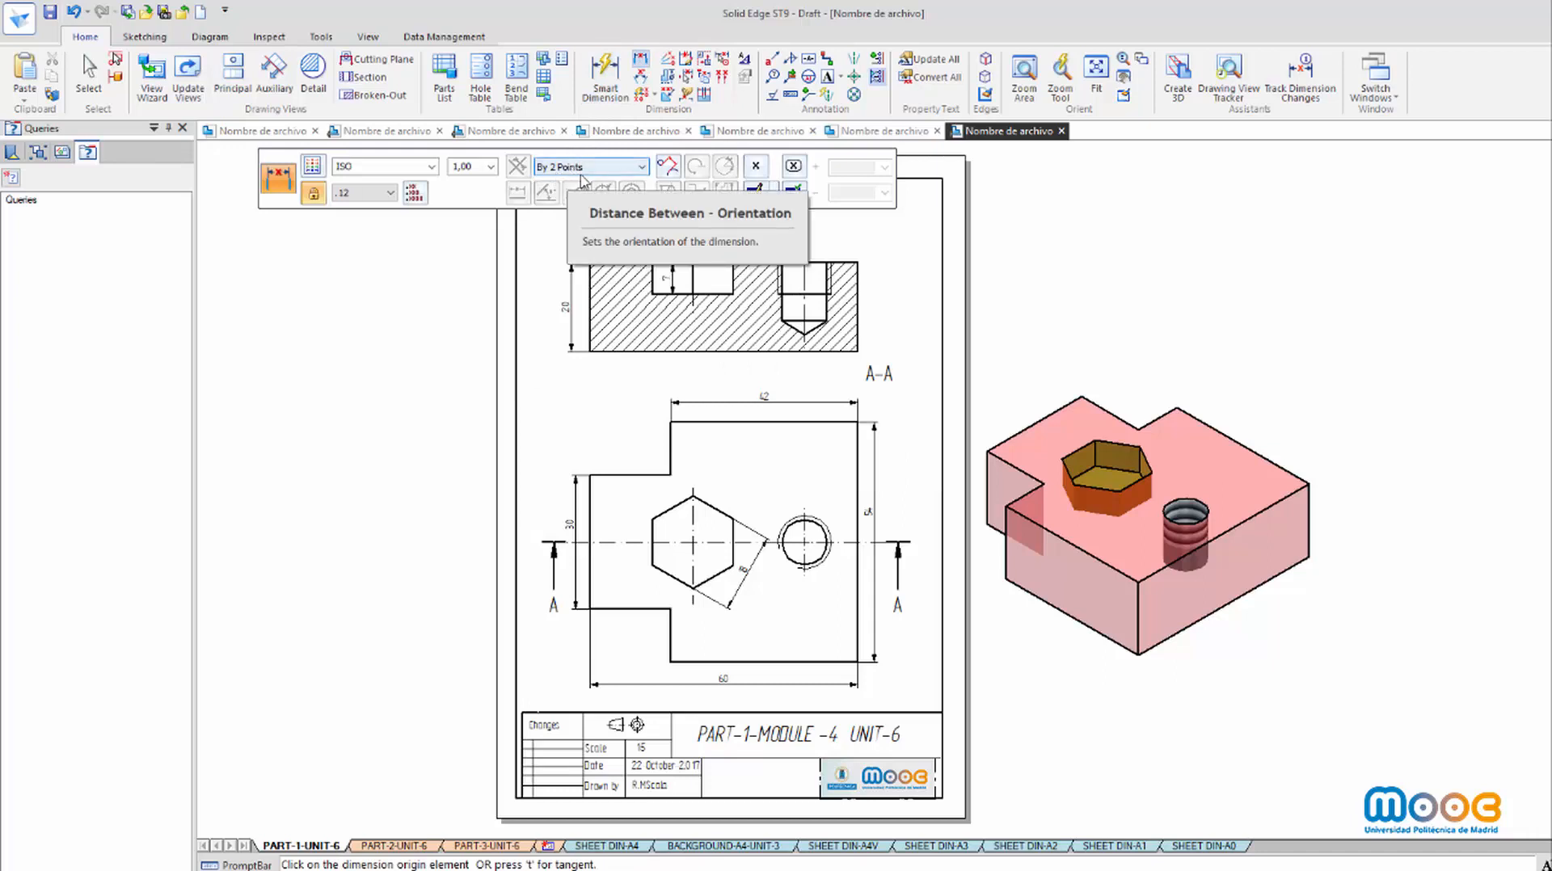
left_click(642, 167)
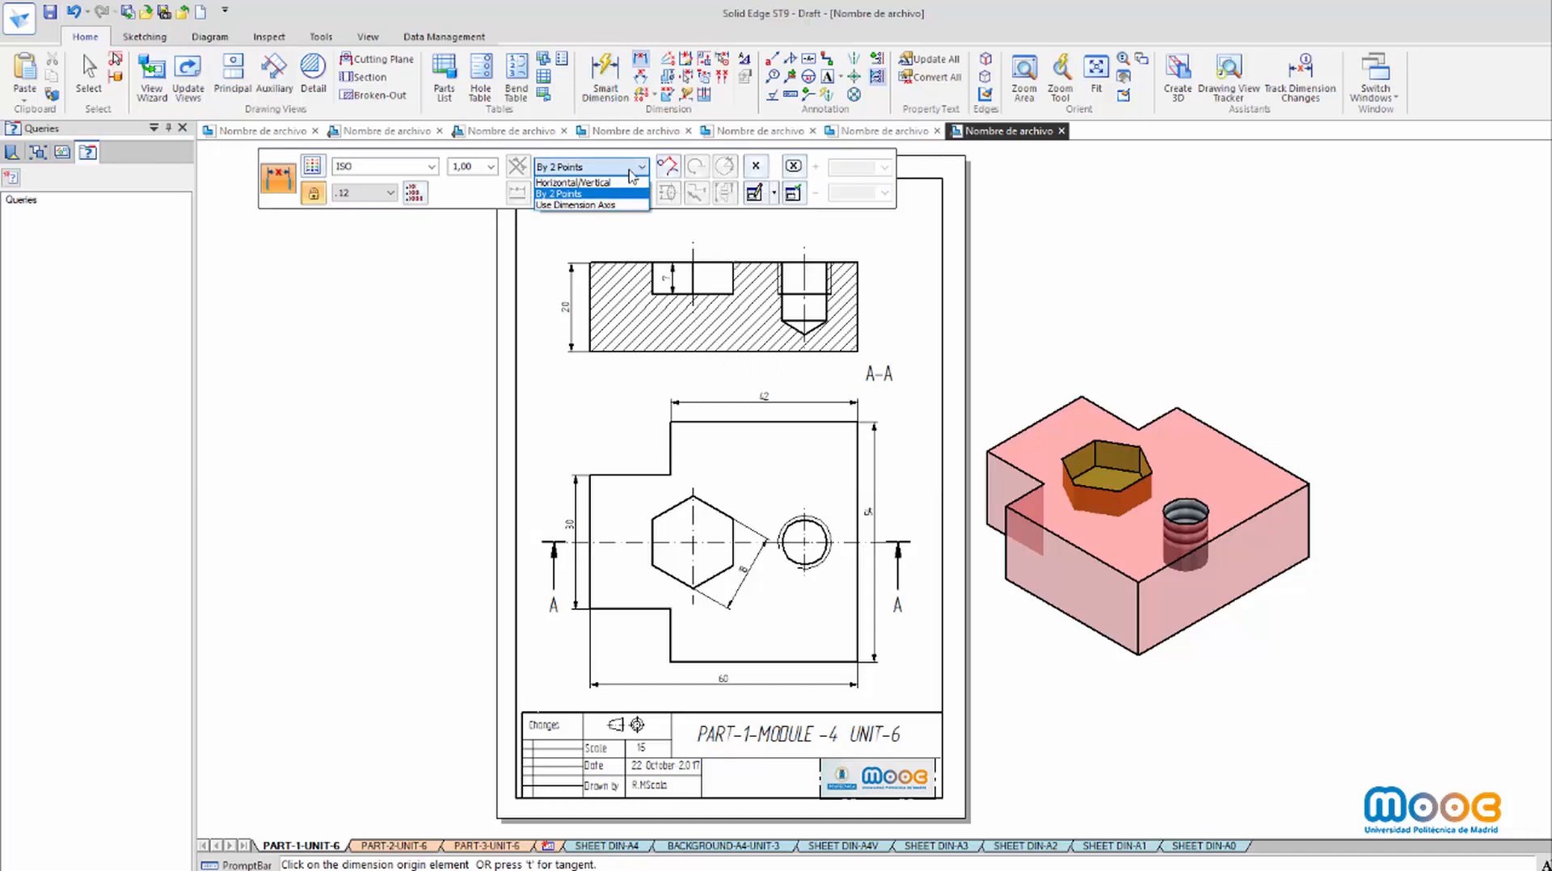
left_click(562, 183)
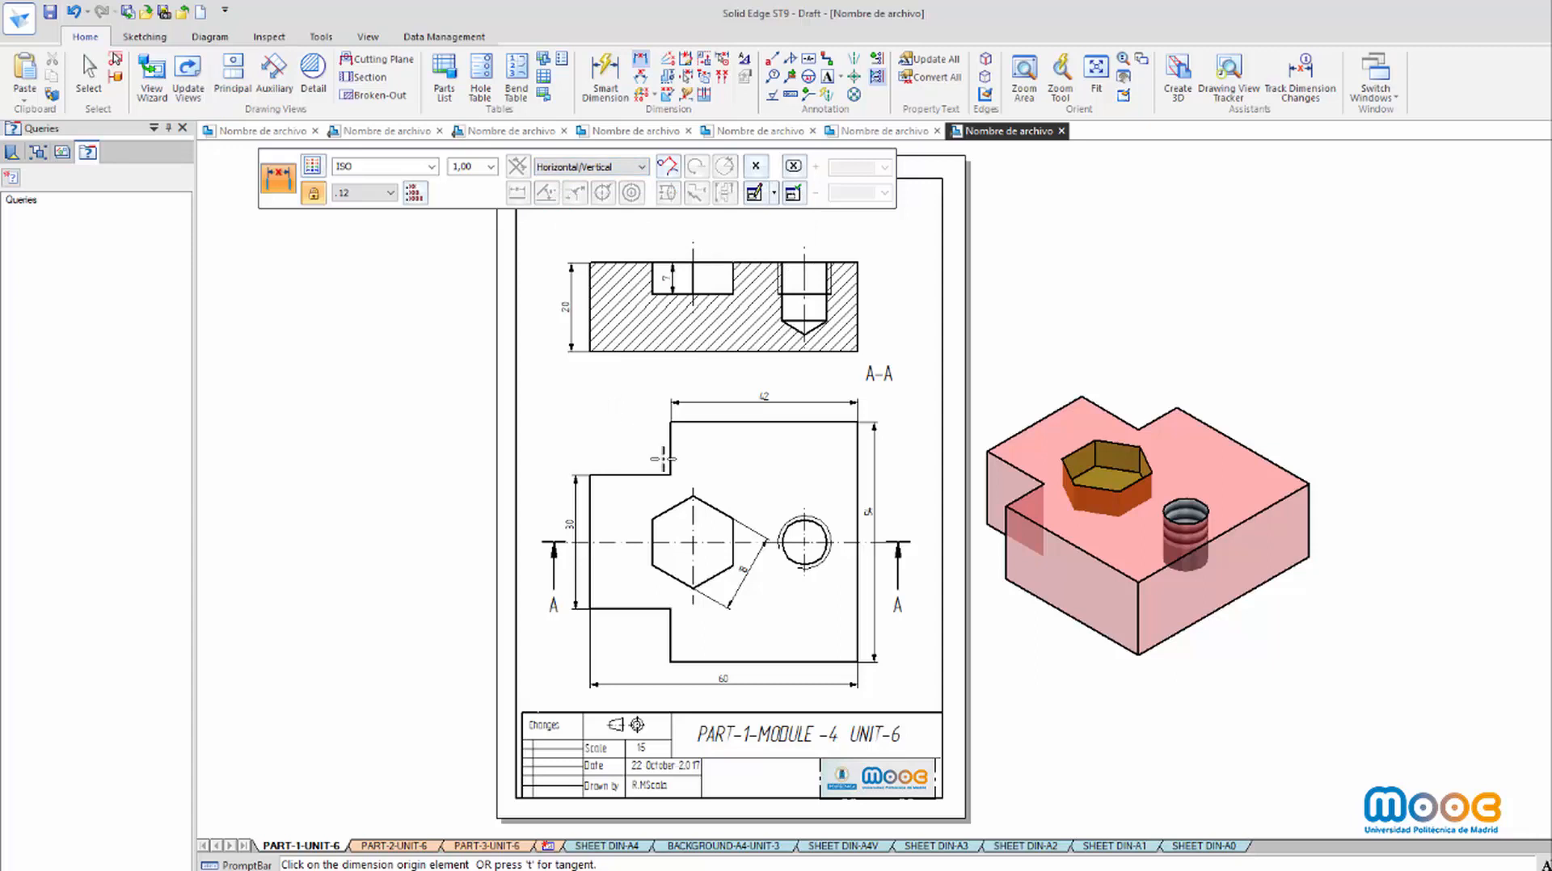
left_click(671, 464)
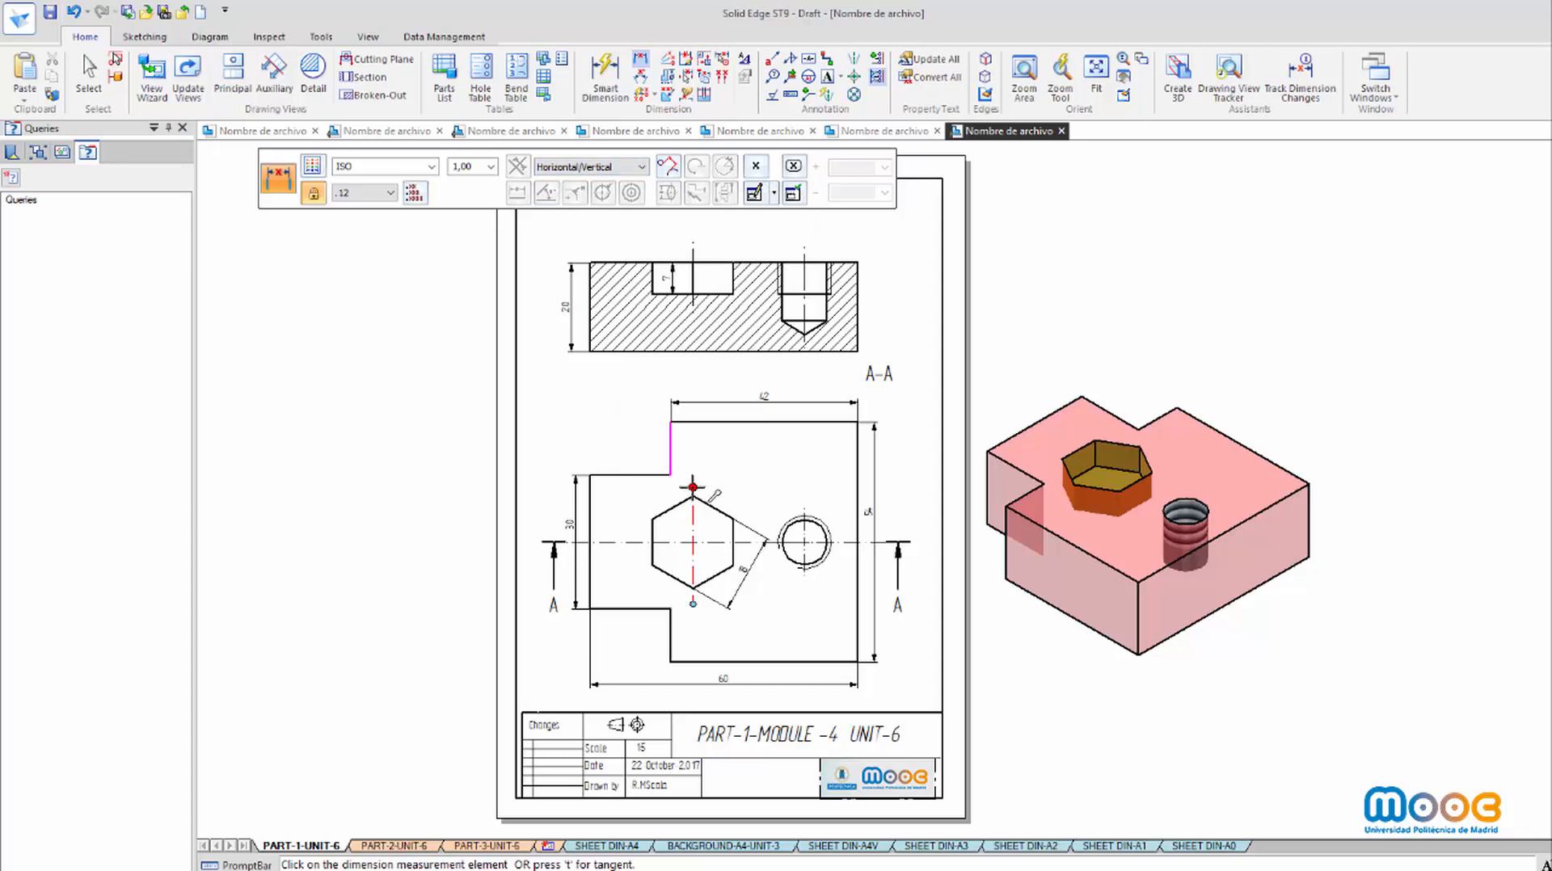
left_click(692, 481)
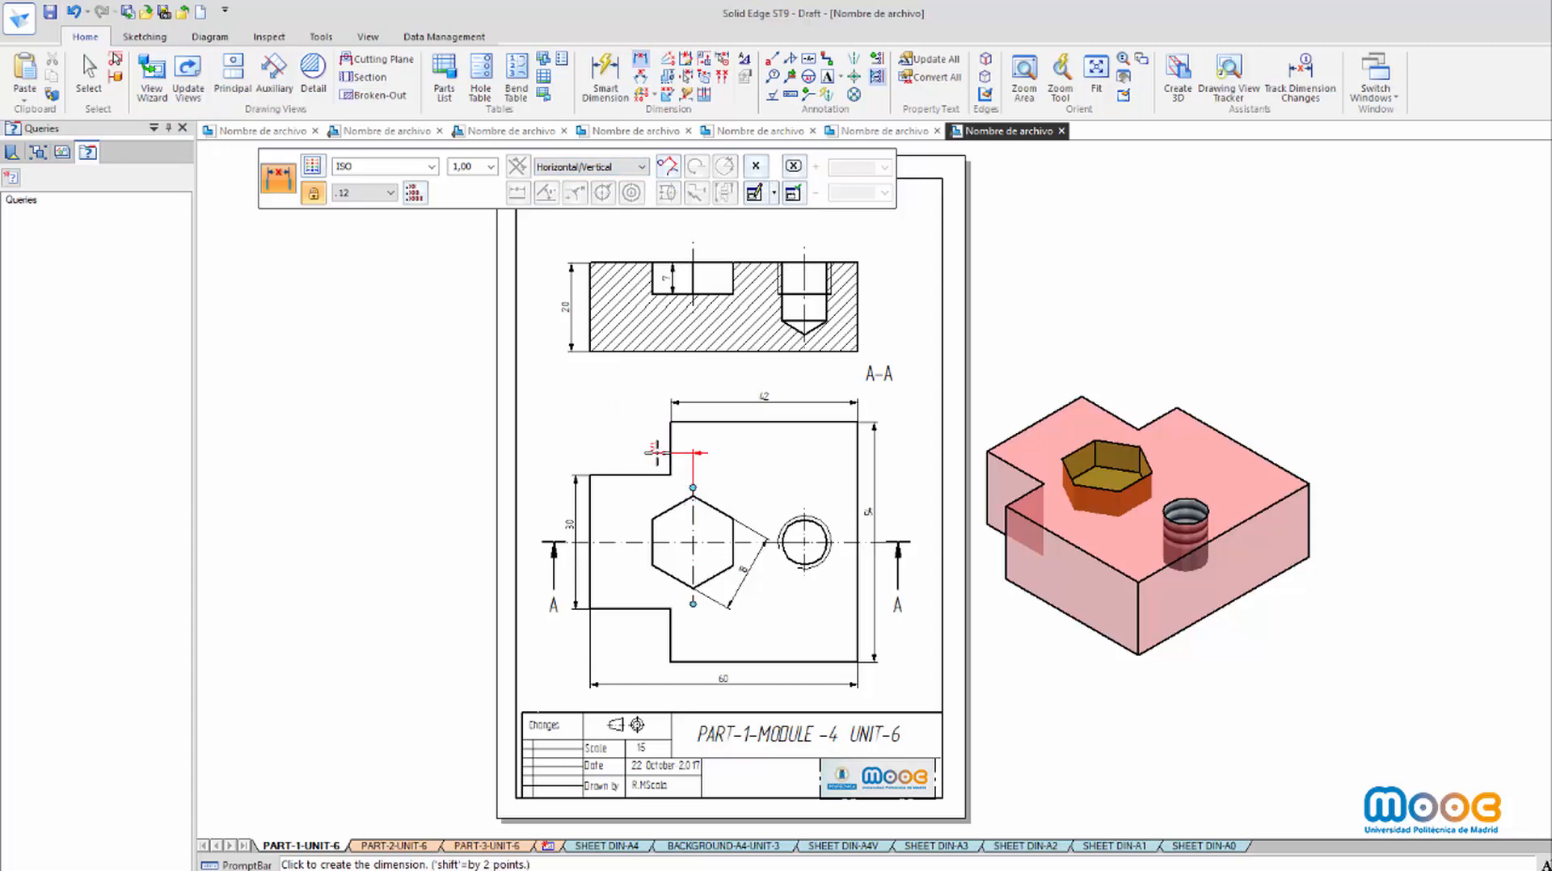
left_click(694, 453)
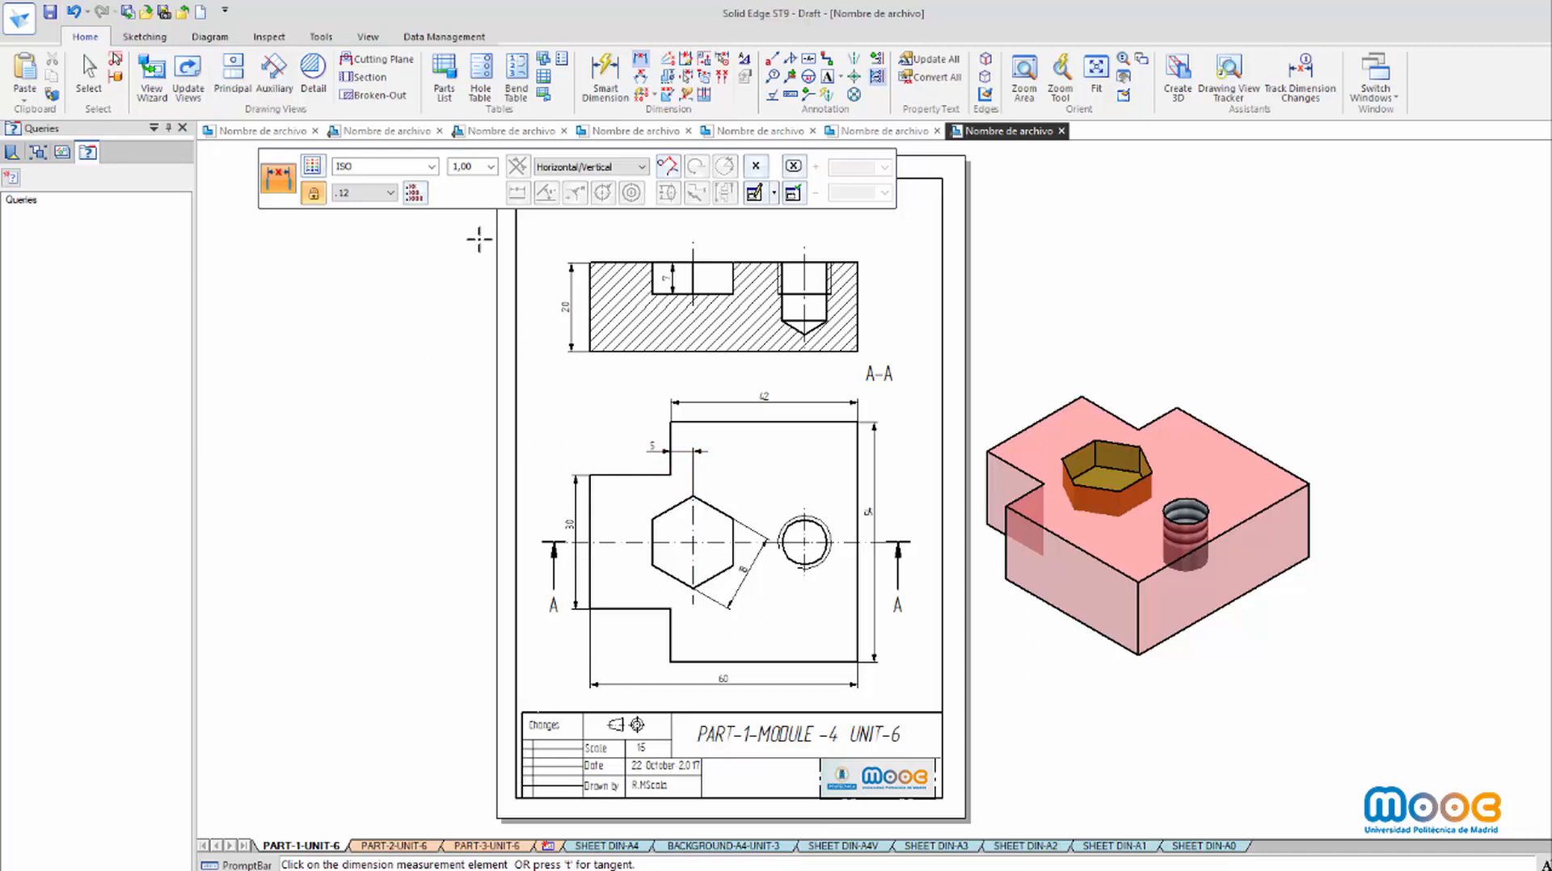
Dimension the thread diameter above the section view, measuring between the threaded hole's two outer thread lines
left_click(640, 58)
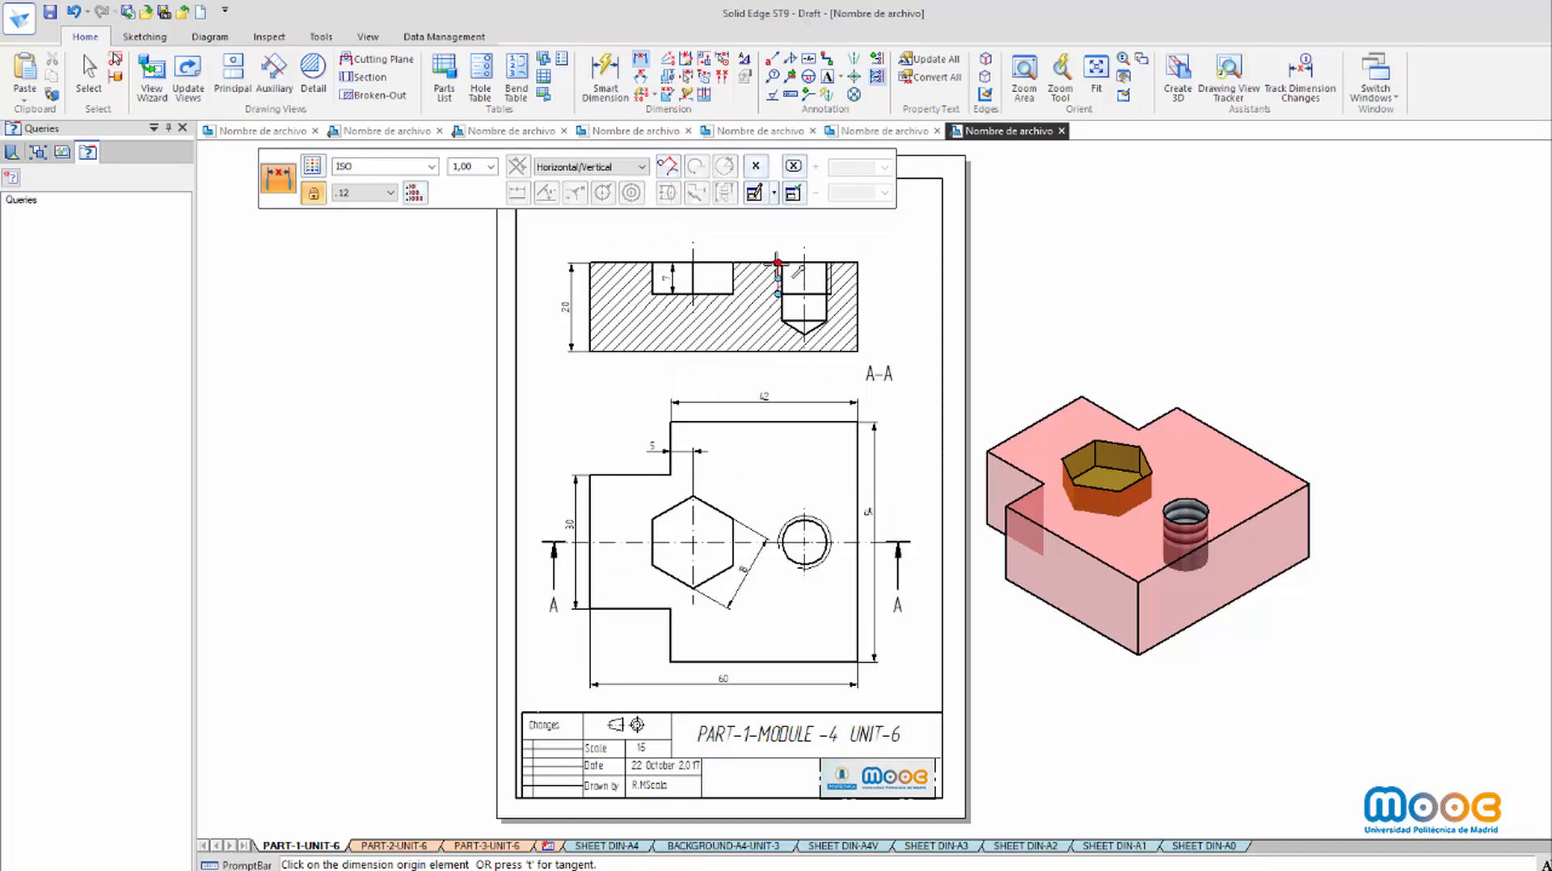
left_click(777, 265)
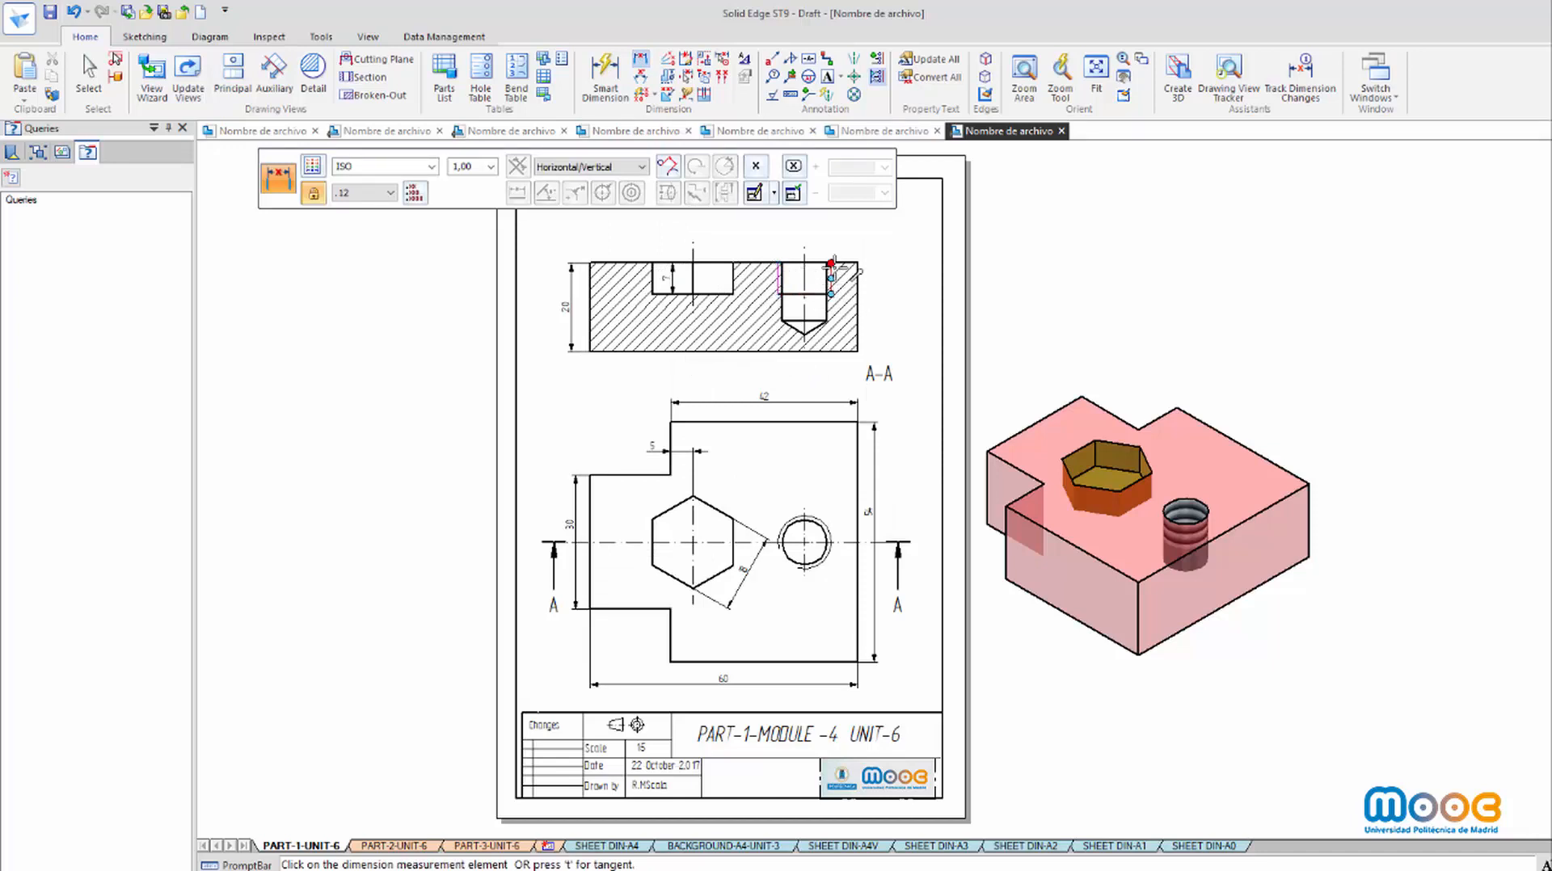
left_click(832, 264)
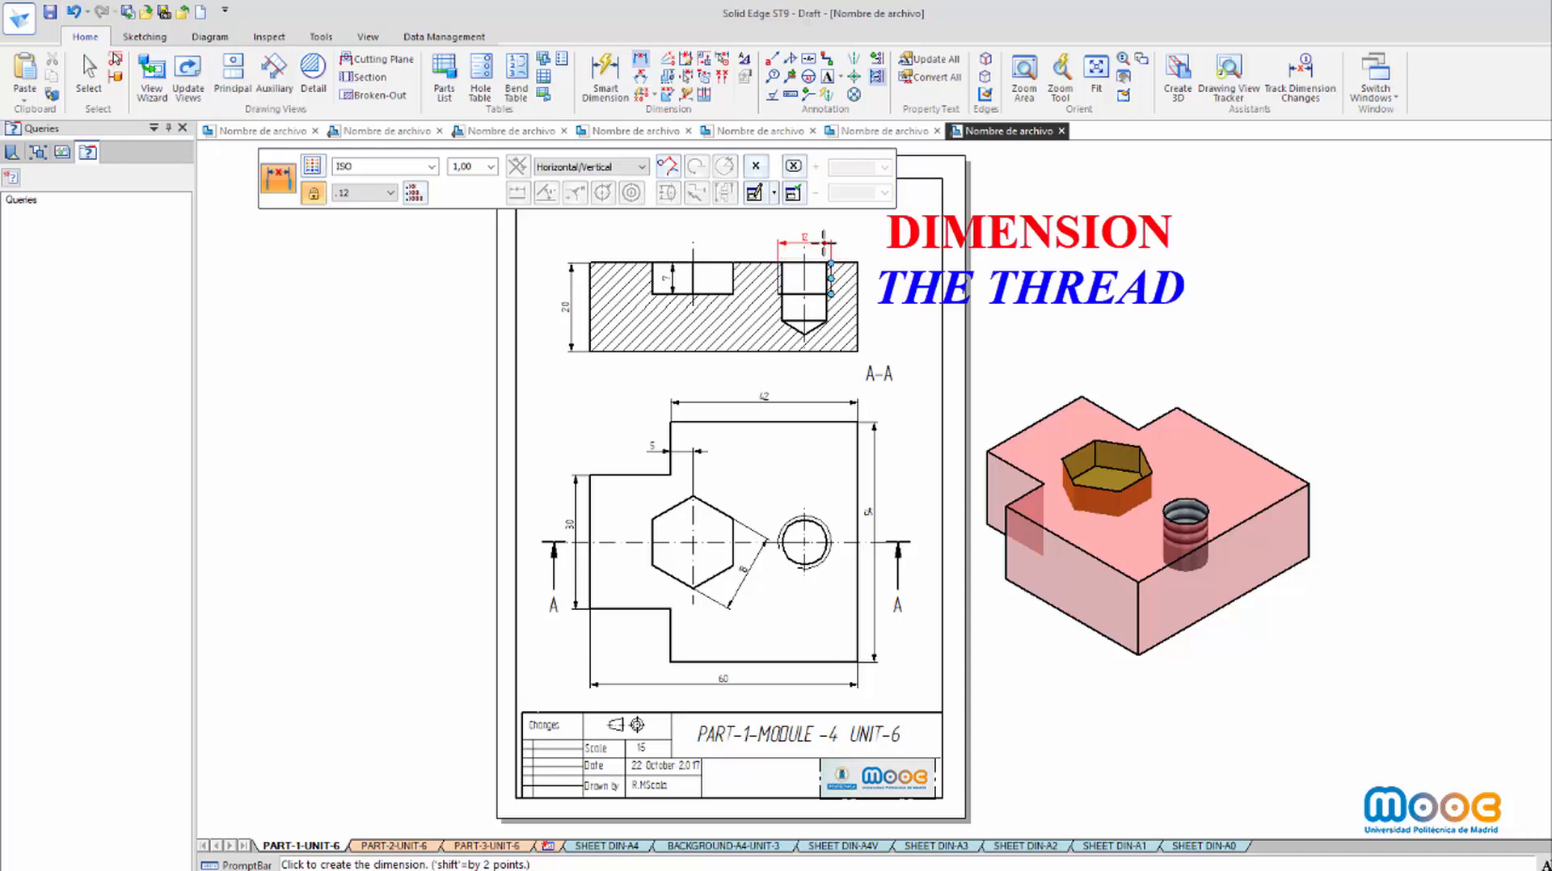
left_click(825, 240)
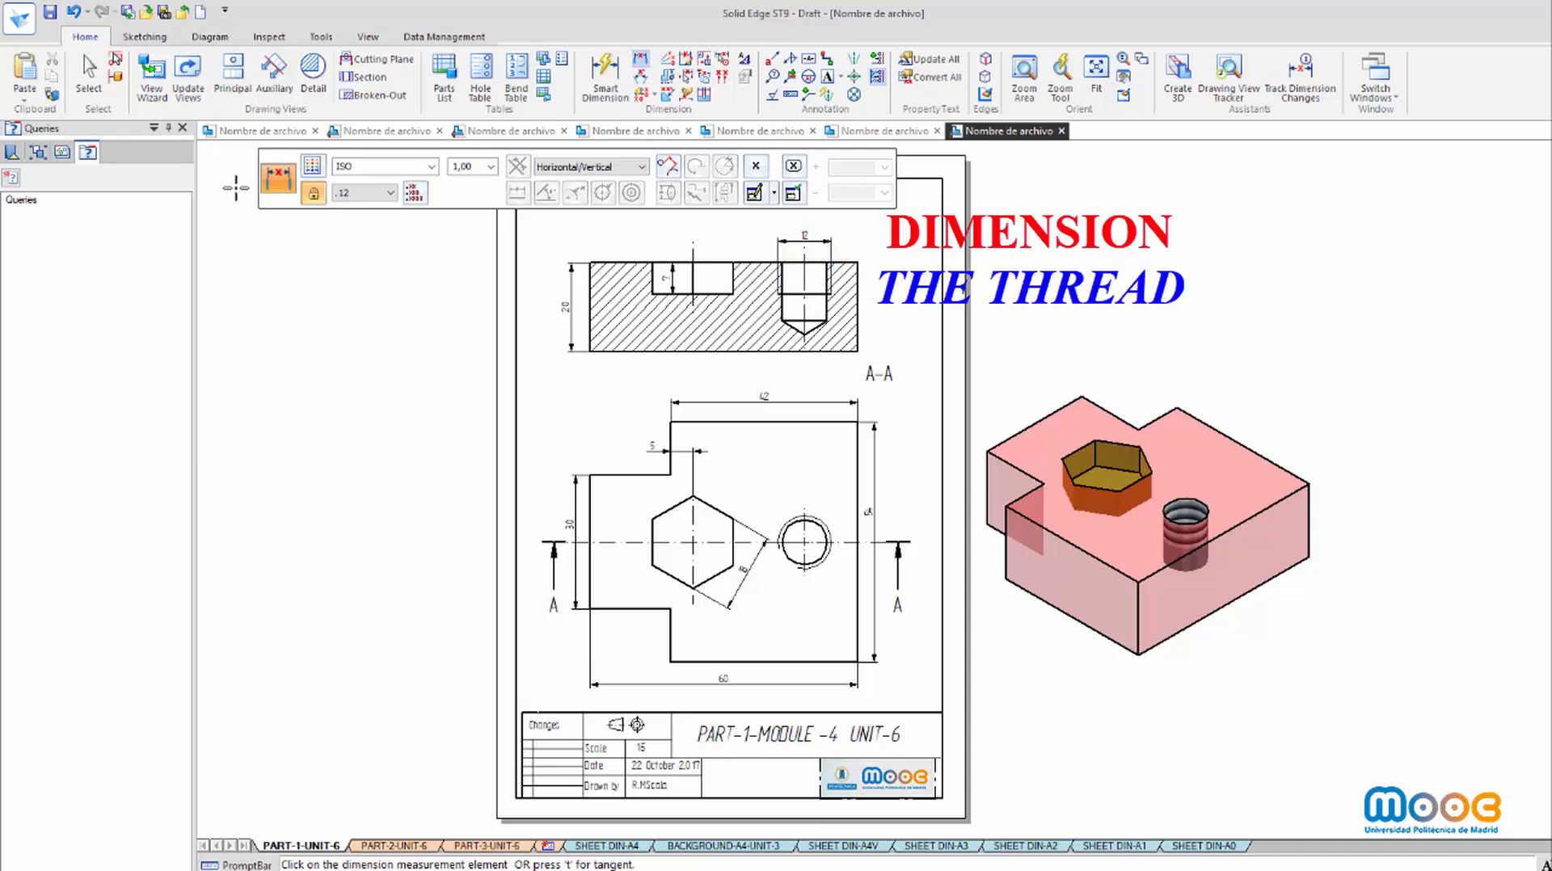
Add the prefix M to the thread diameter dimension in the section view
left_click(90, 74)
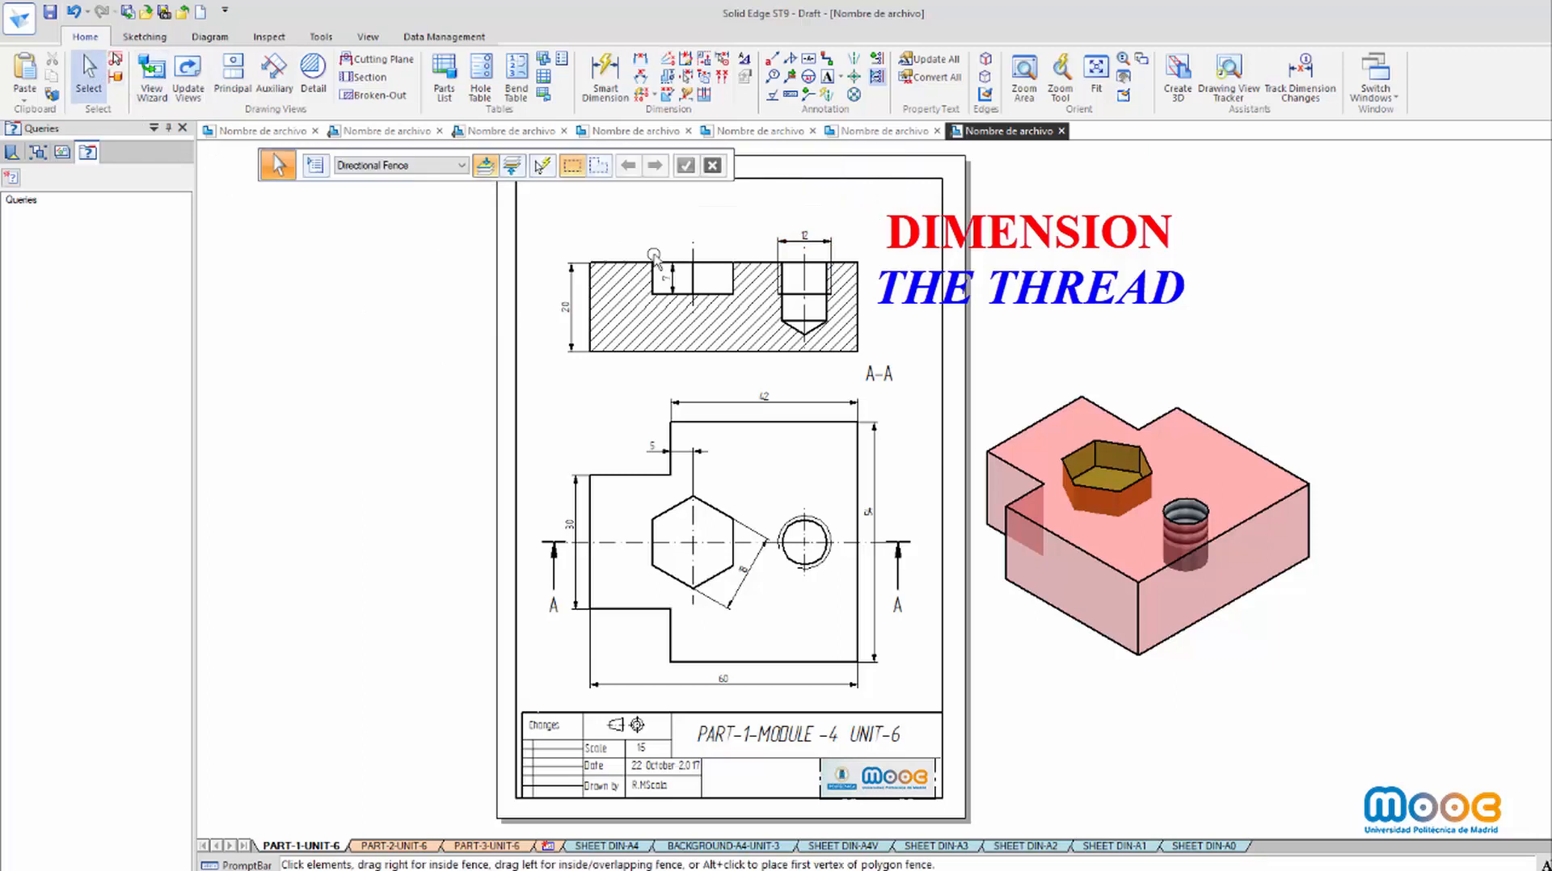
left_click(804, 240)
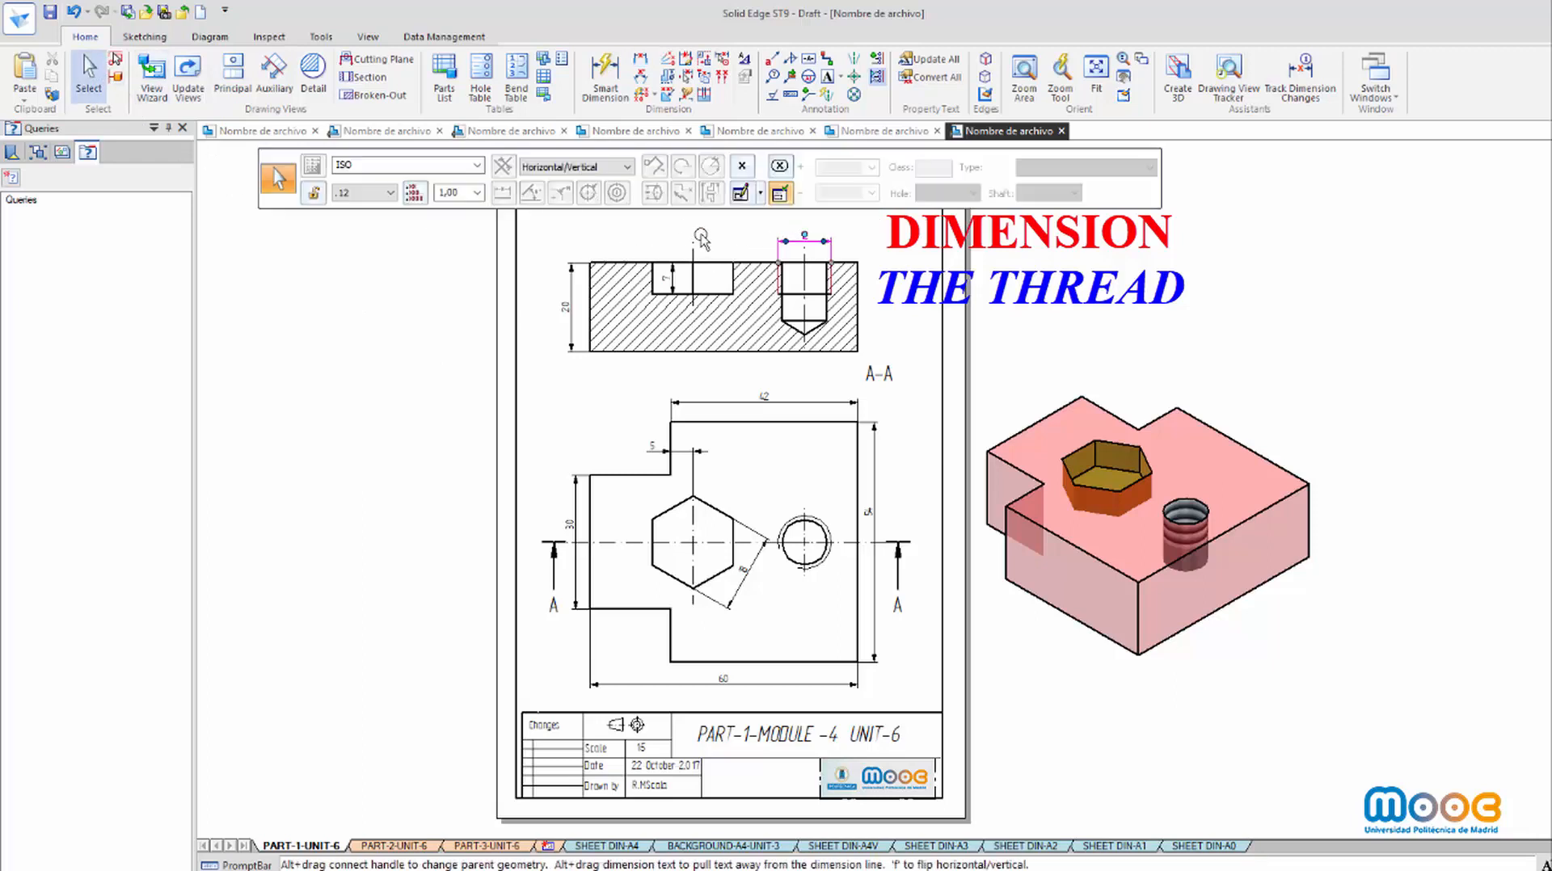
left_click(740, 192)
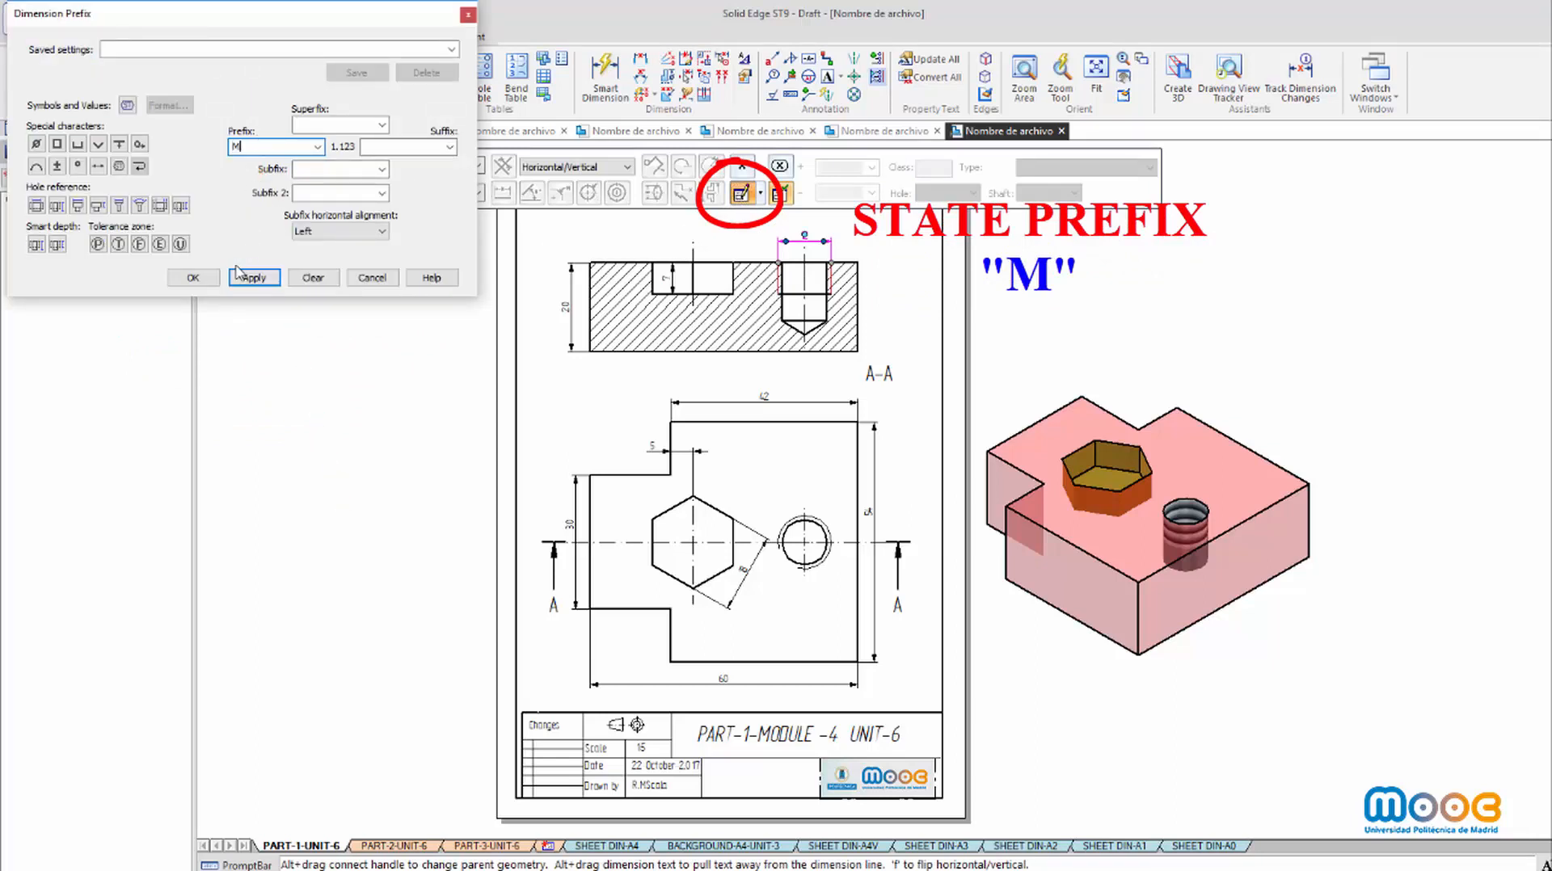
left_click(195, 276)
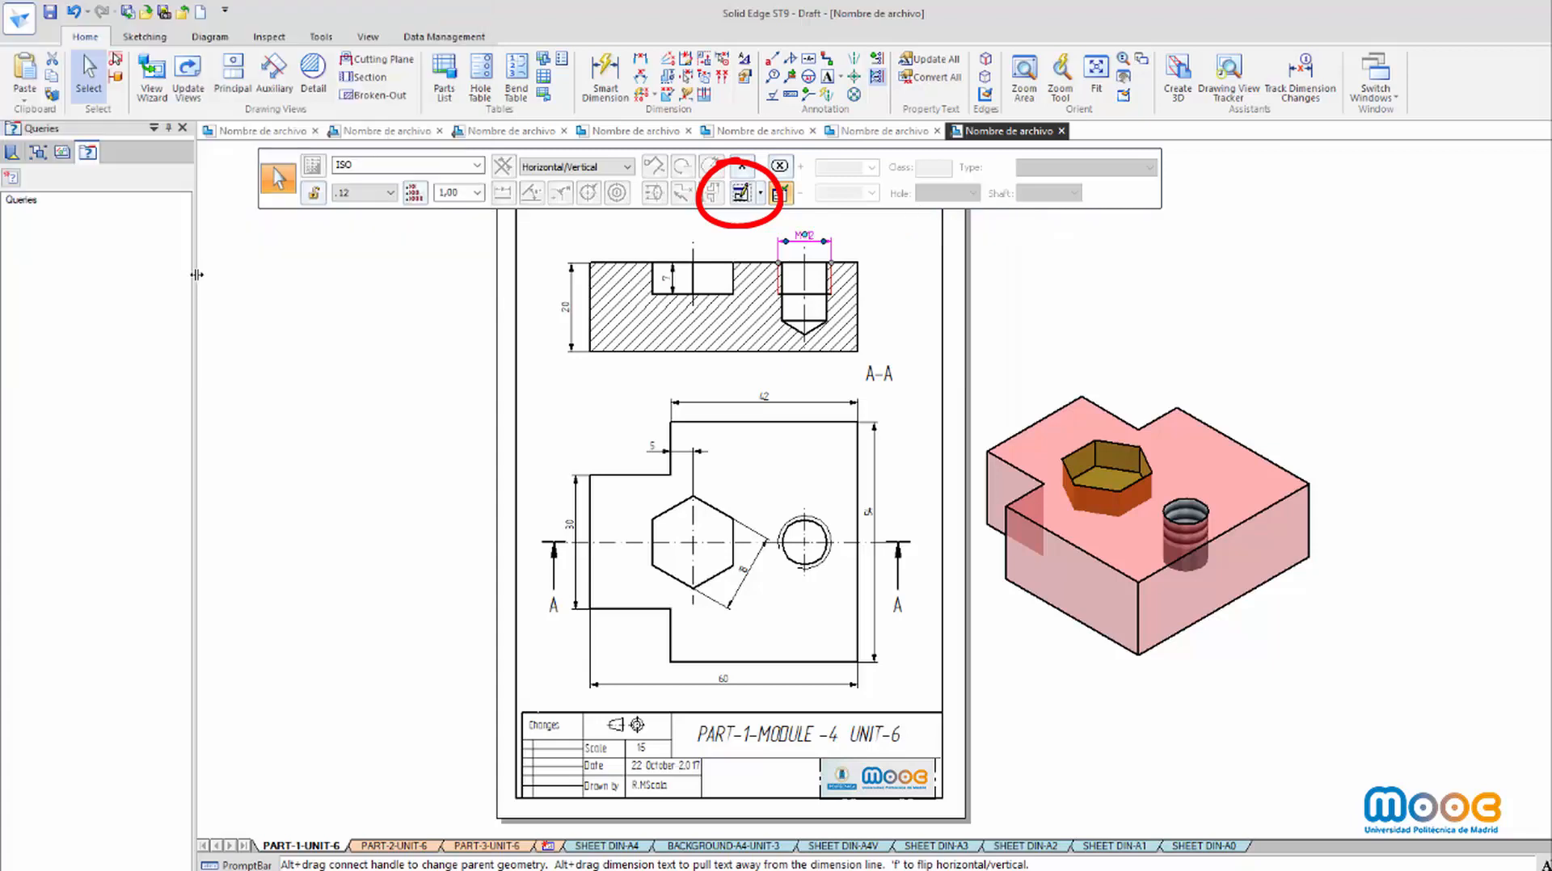
Add a Smart Dimension for the thread depth of the threaded hole, placing it outside the section view's right edge
left_click(373, 353)
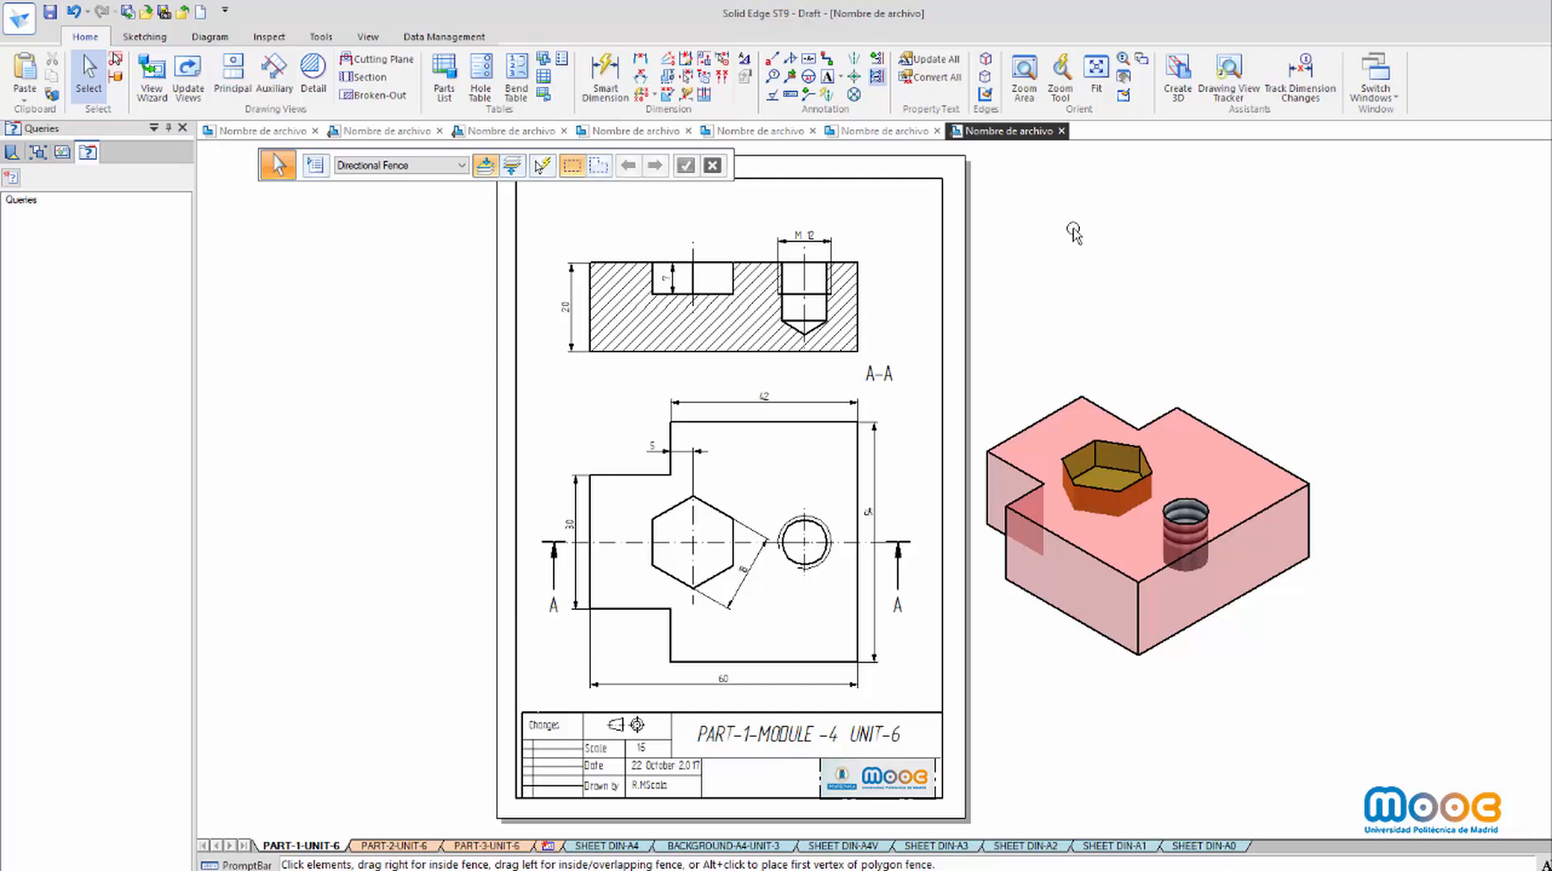
left_click(603, 85)
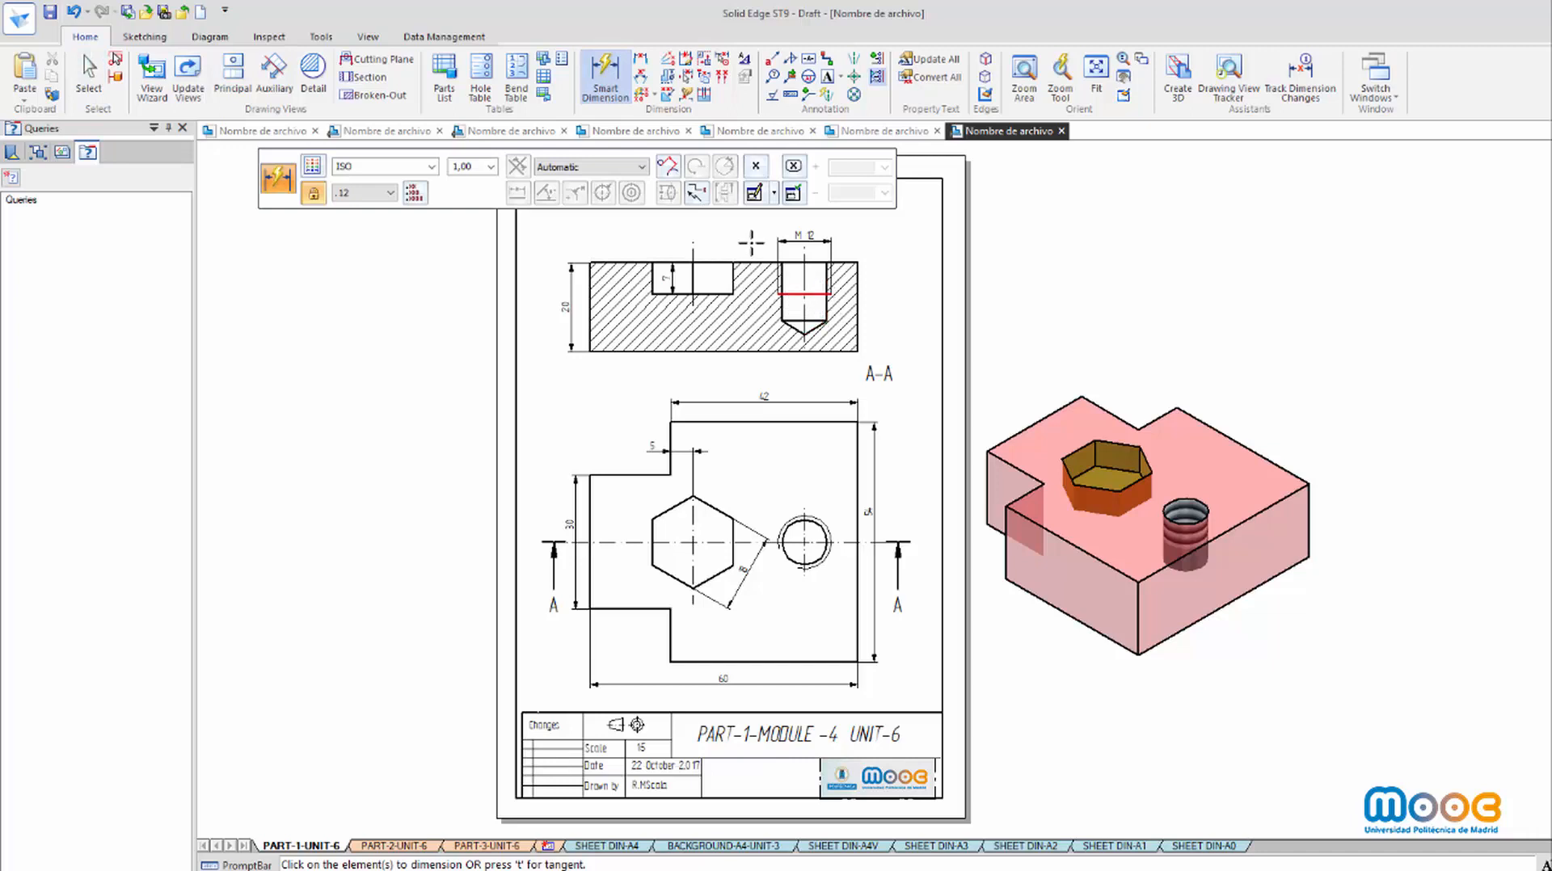
left_click(833, 276)
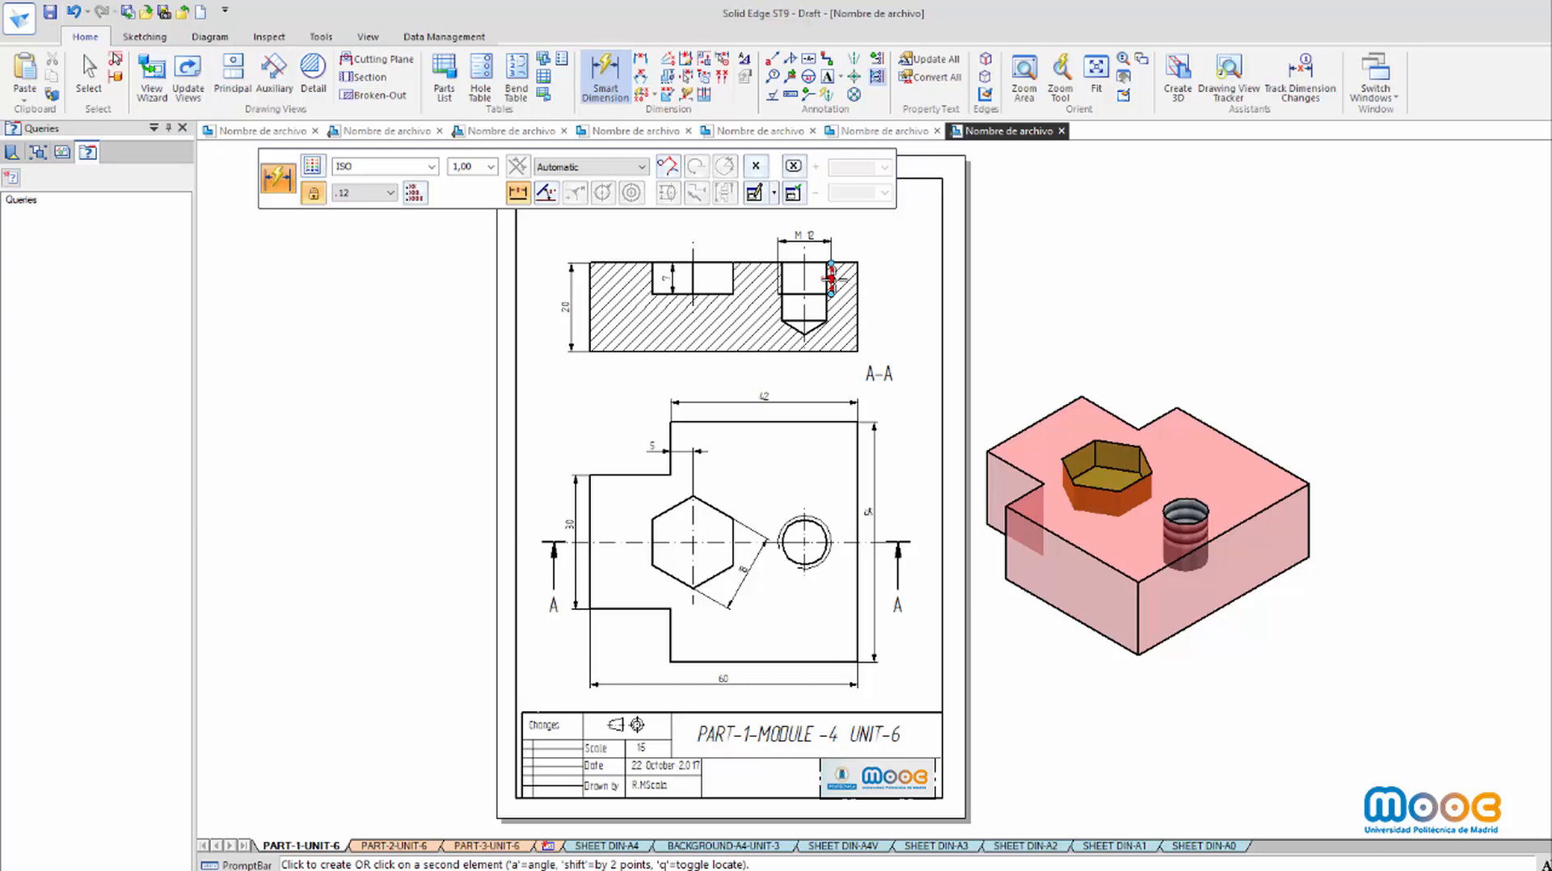
left_click(883, 284)
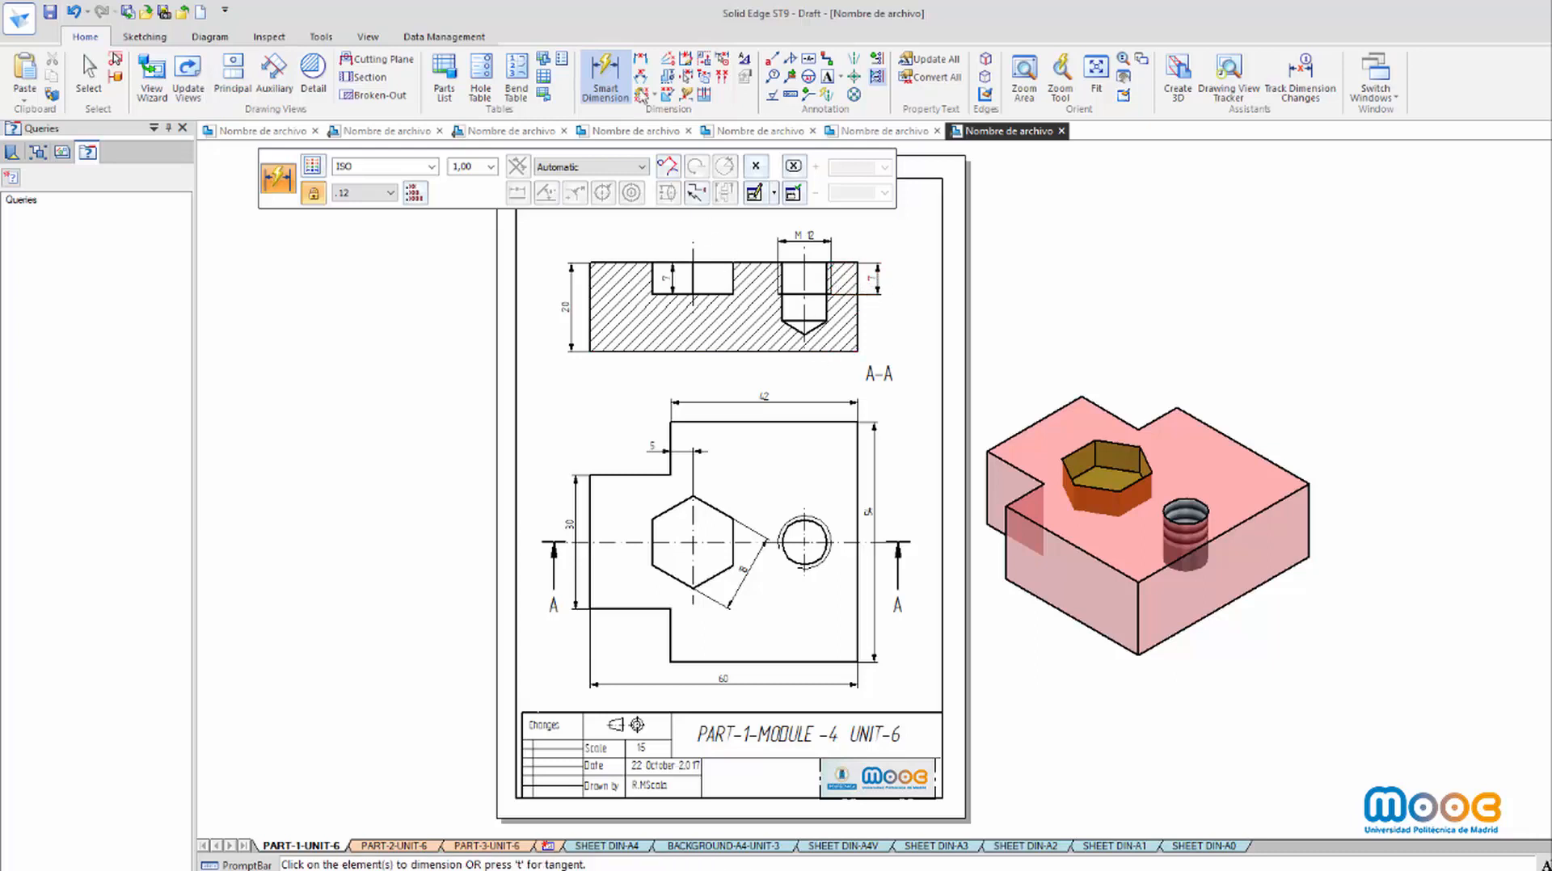
Add a Horizontal/Vertical Distance Between dimension for the drilled hole's depth to the cone start, placing it left of the hole in the section view
left_click(640, 58)
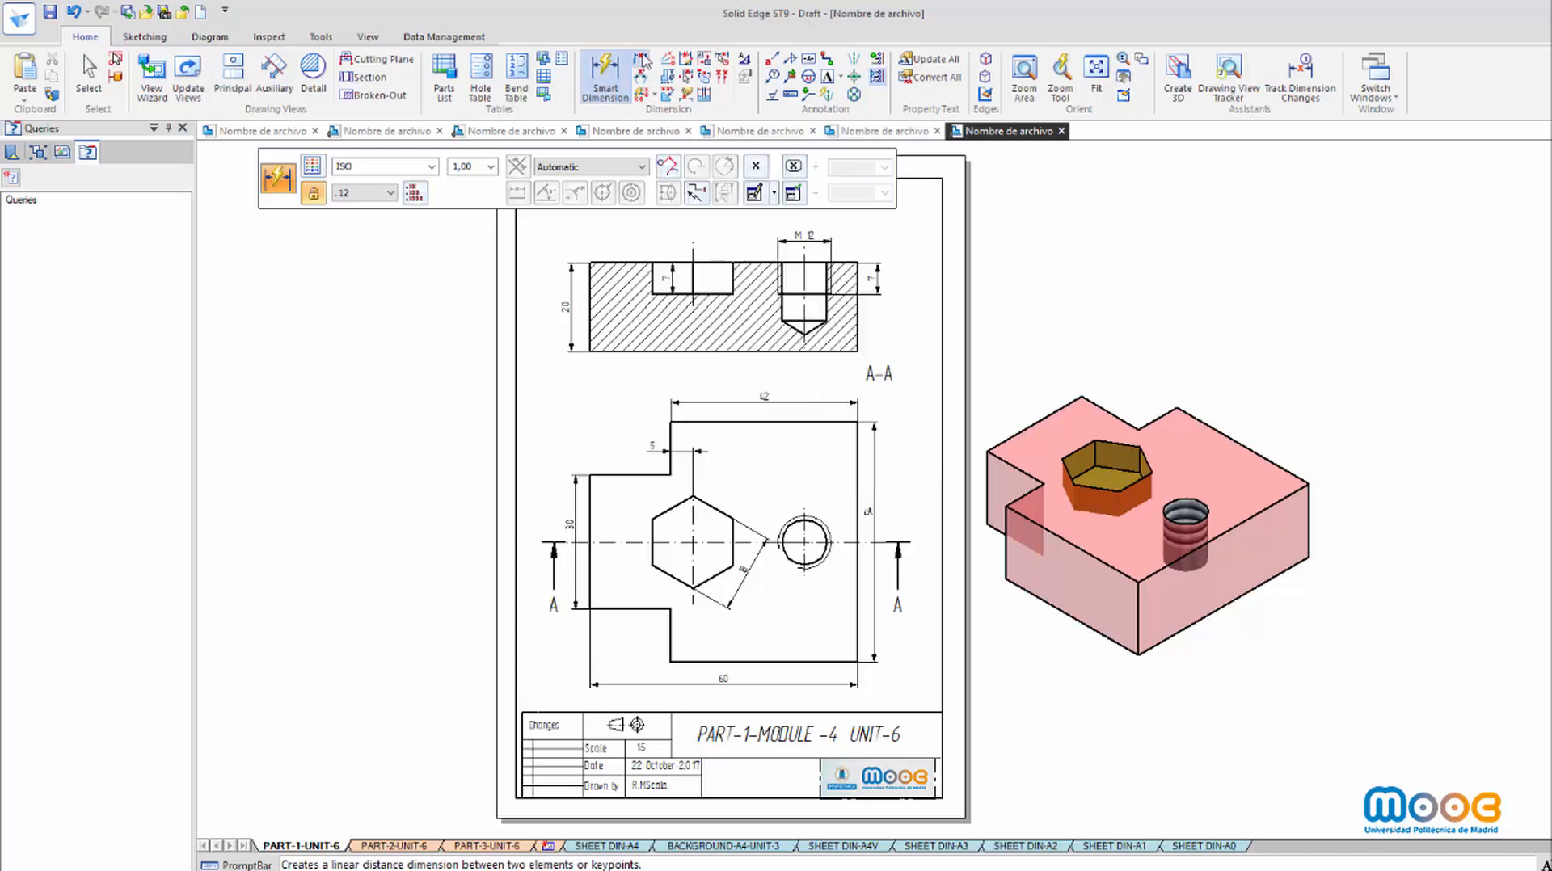
left_click(781, 306)
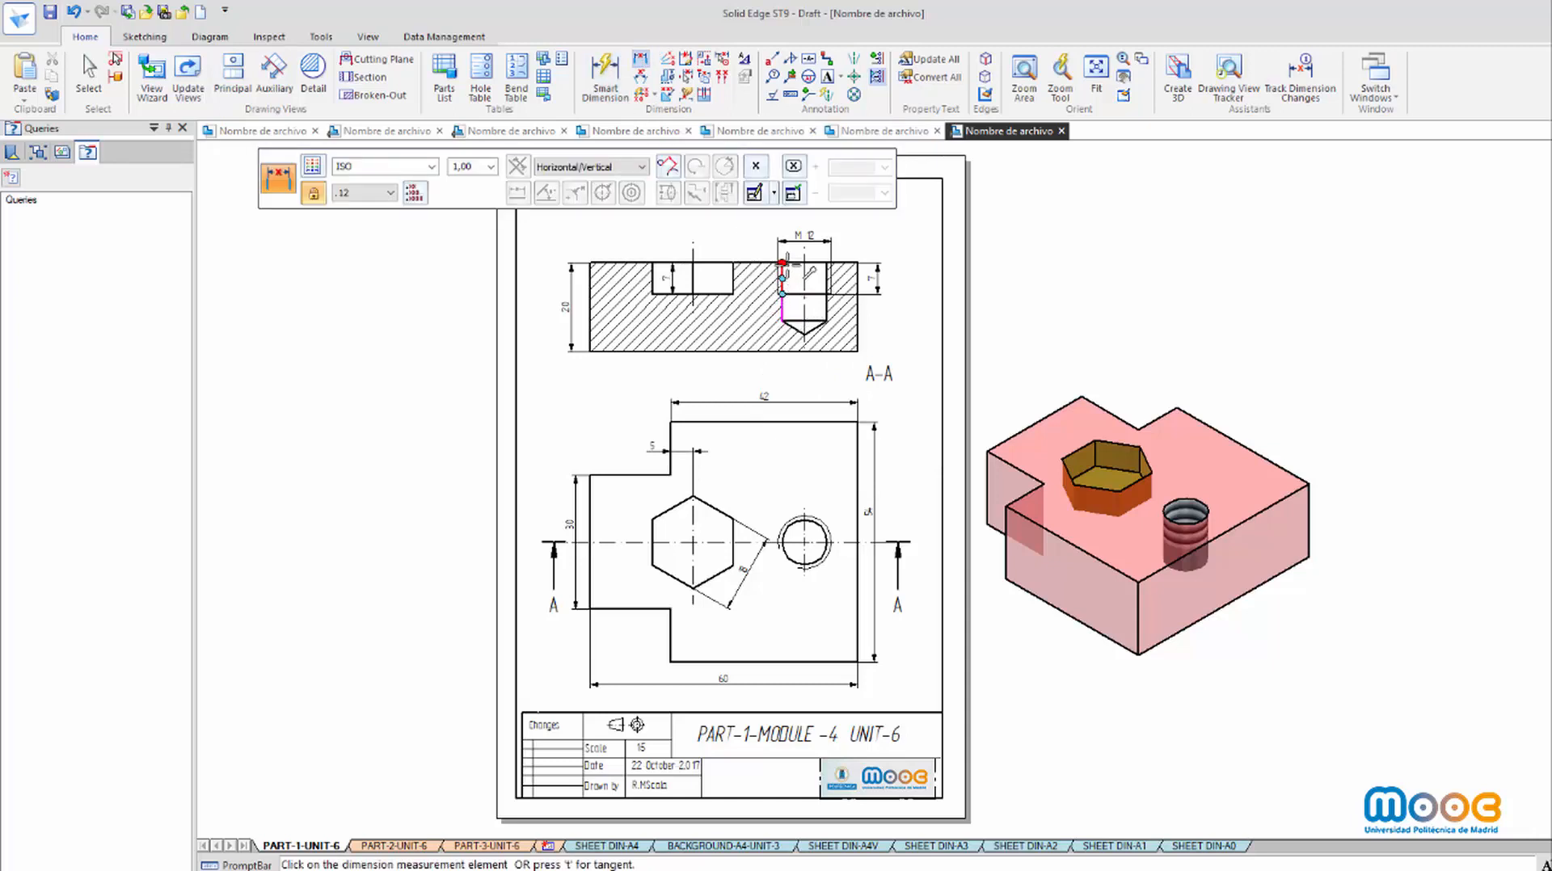
left_click(784, 260)
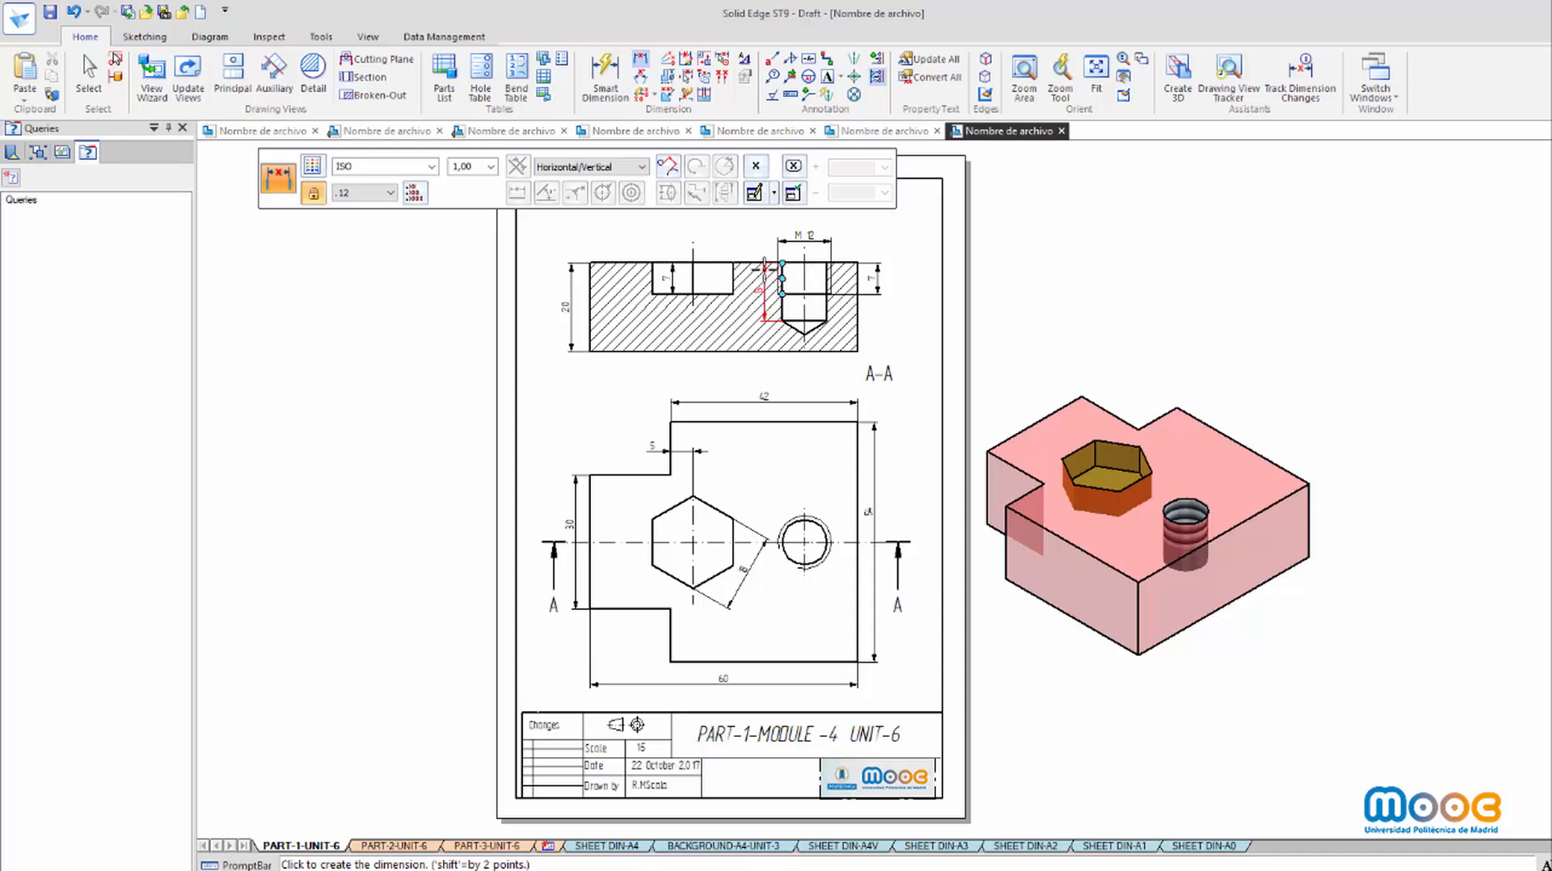
left_click(760, 273)
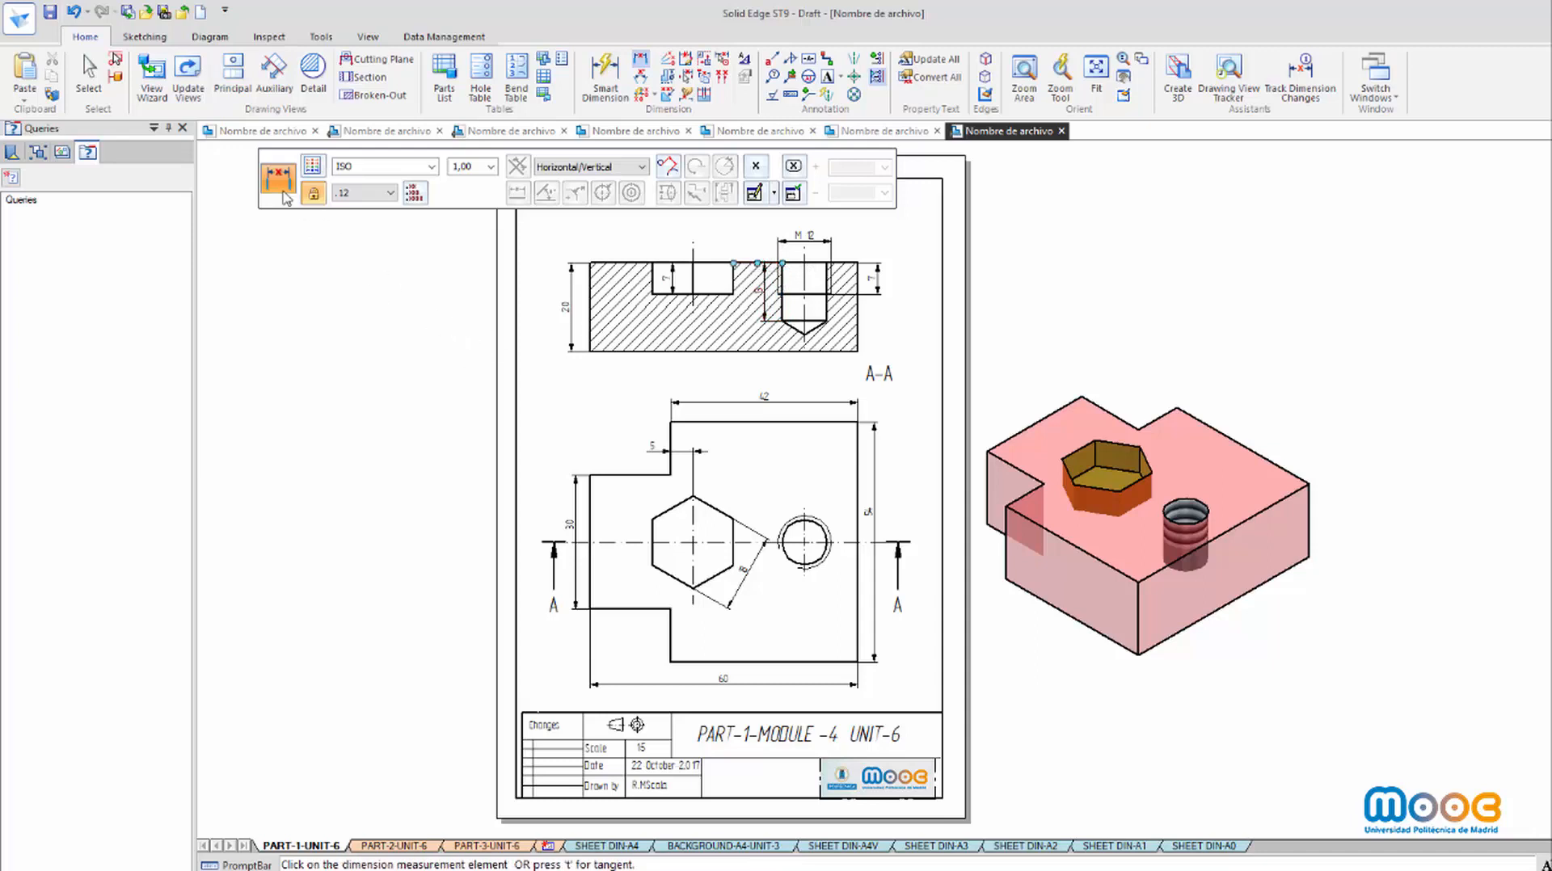
Enable Fill text with background color for the drilled hole's depth dimension in the hatched section and check its legibility
left_click(89, 77)
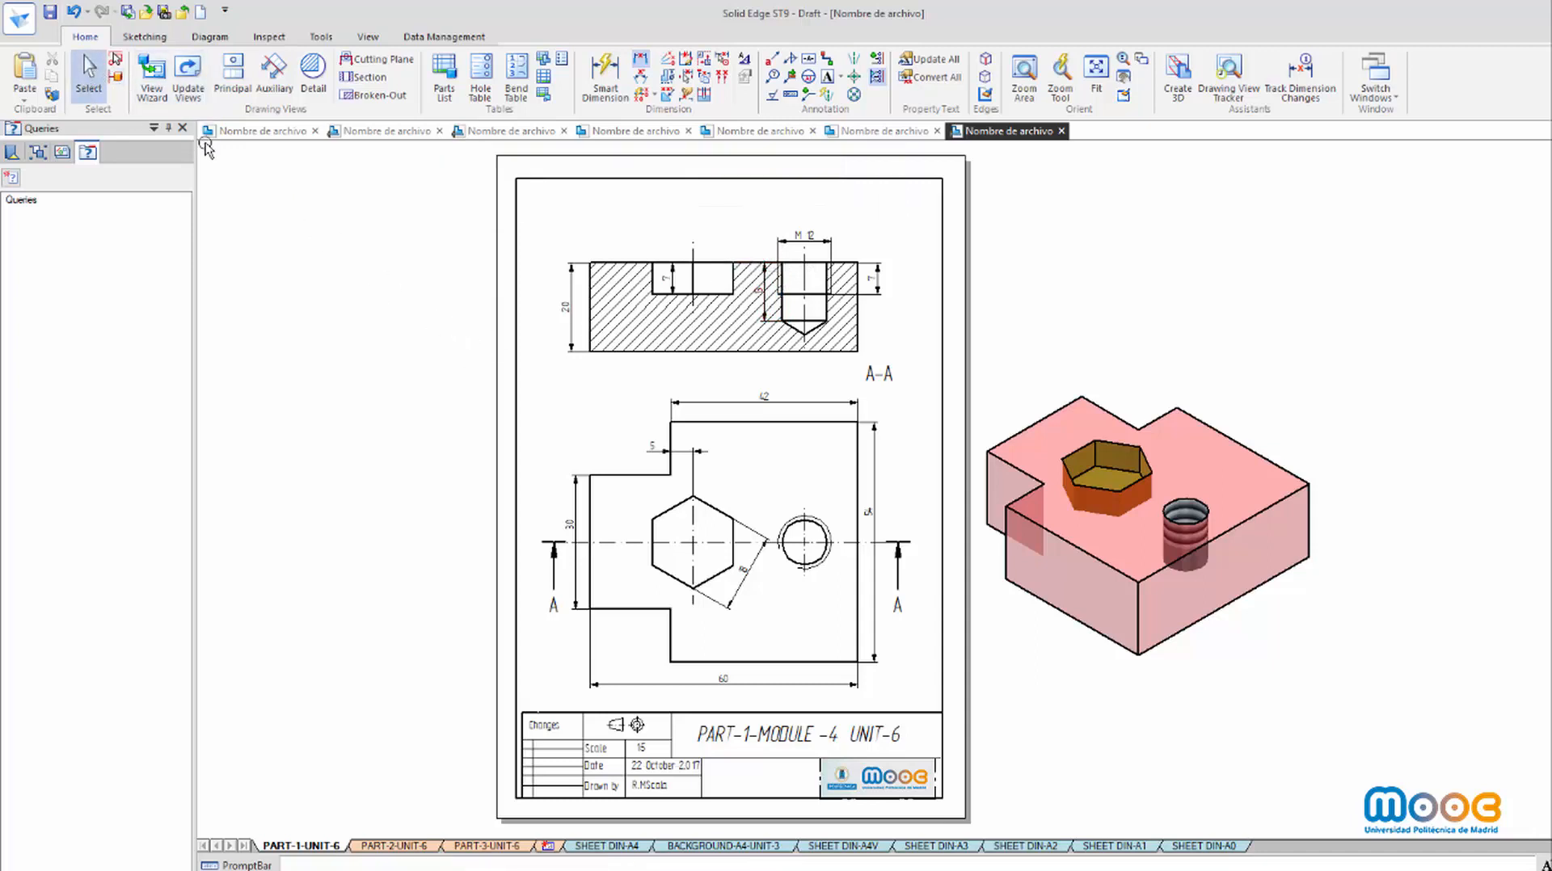
left_click(764, 296)
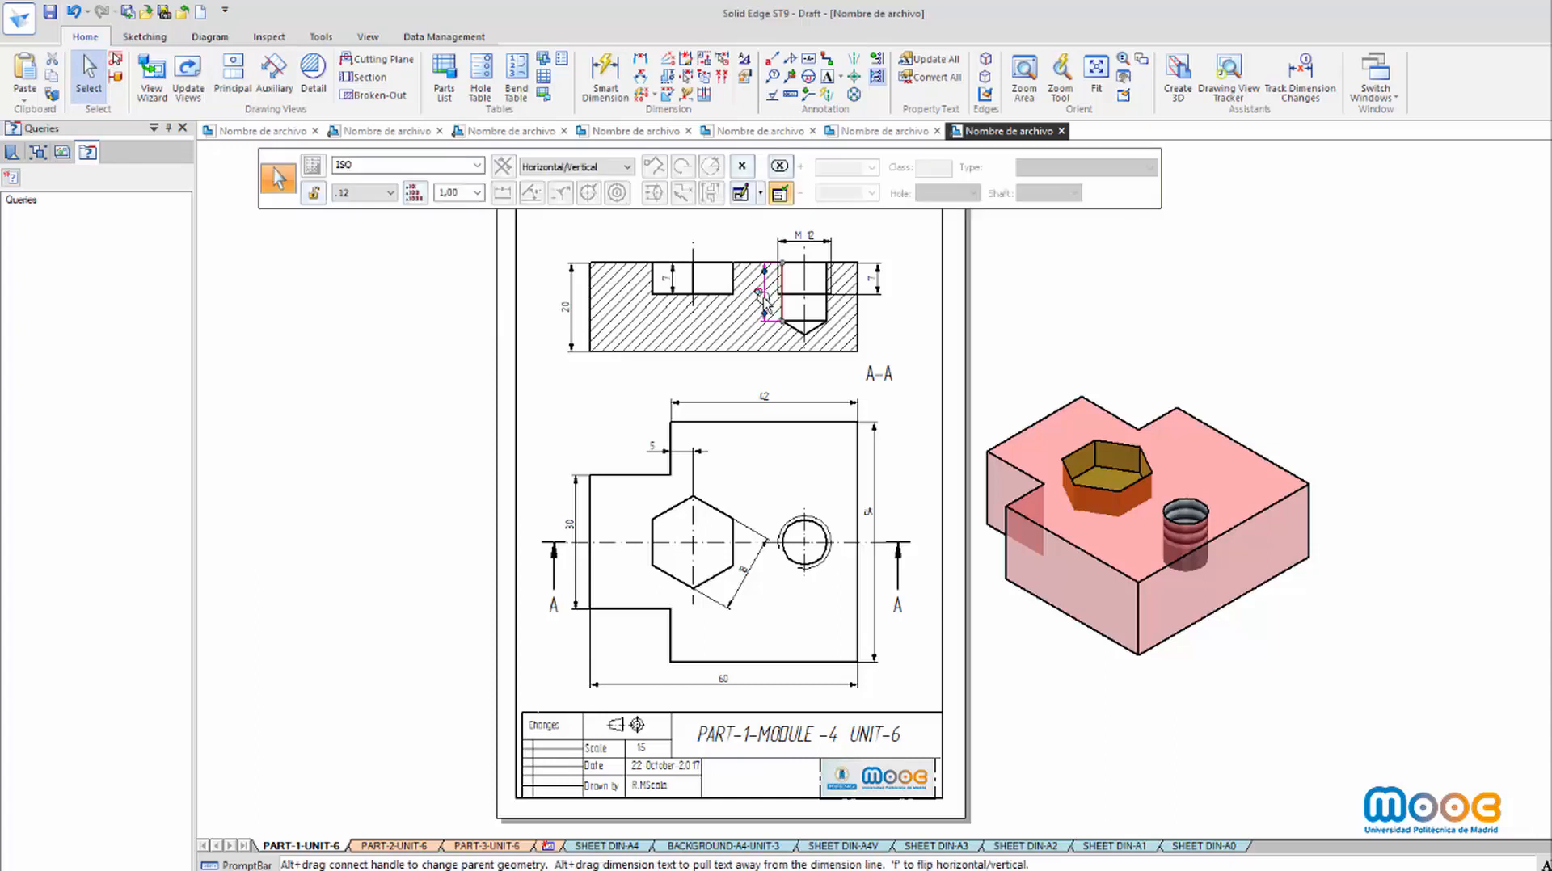
right_click(766, 302)
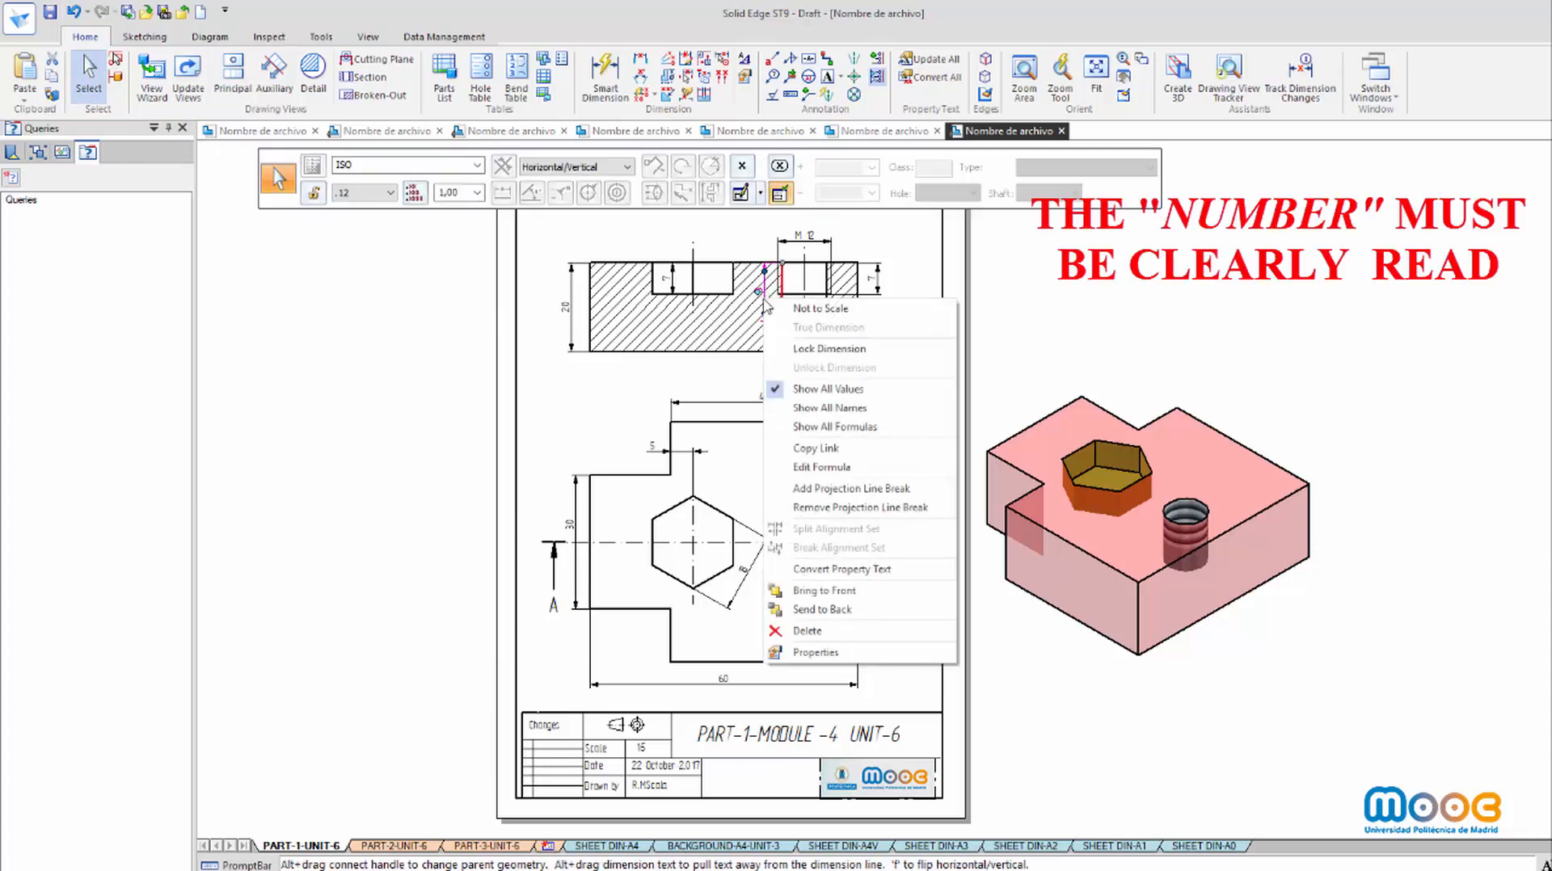
left_click(815, 652)
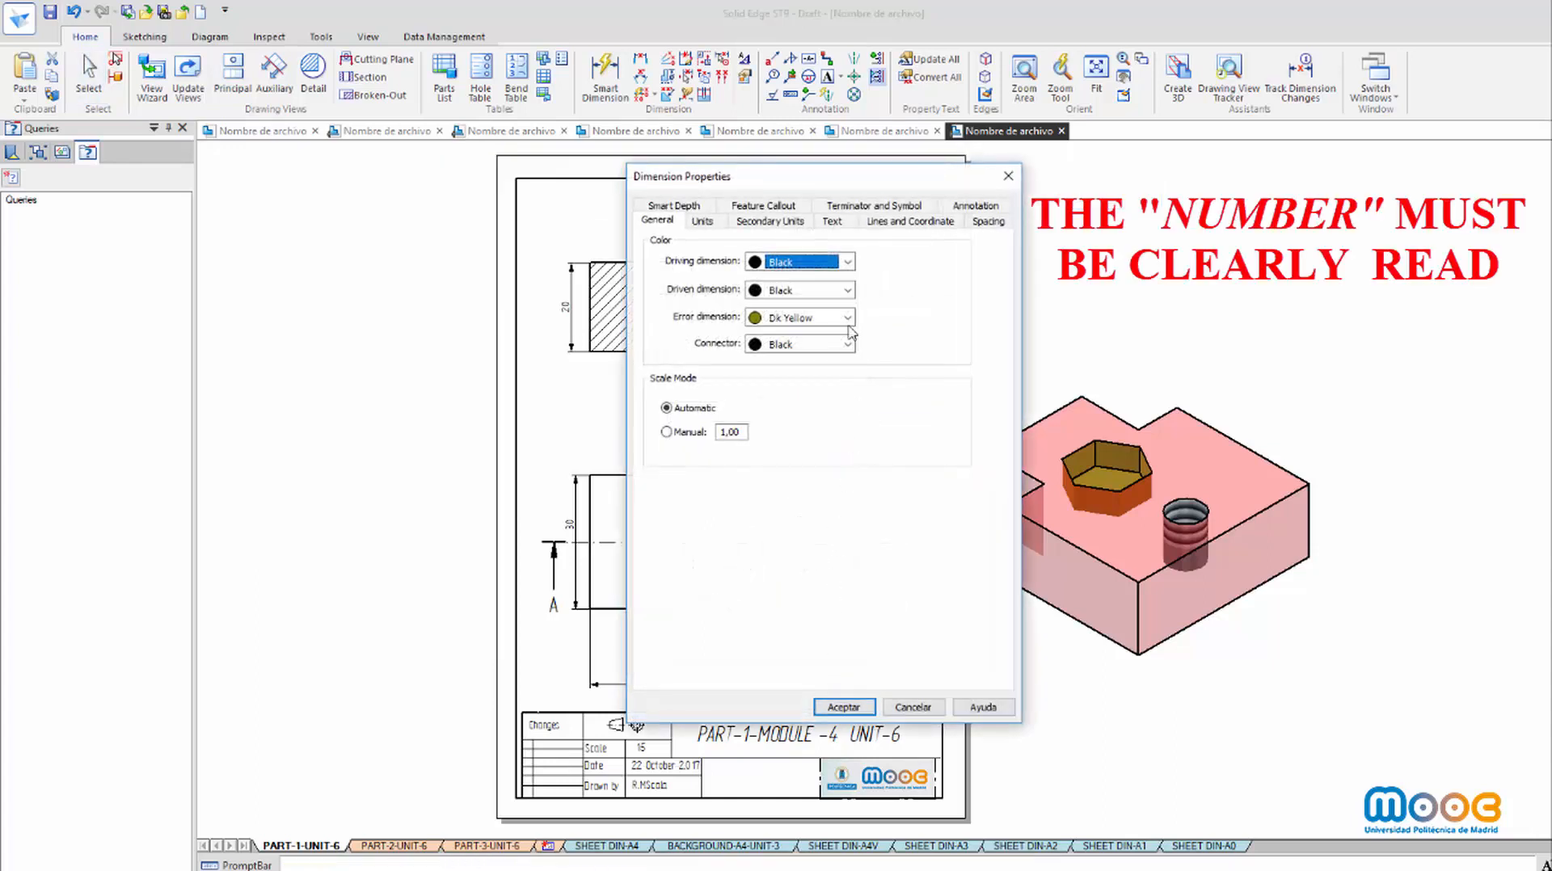
left_click(826, 226)
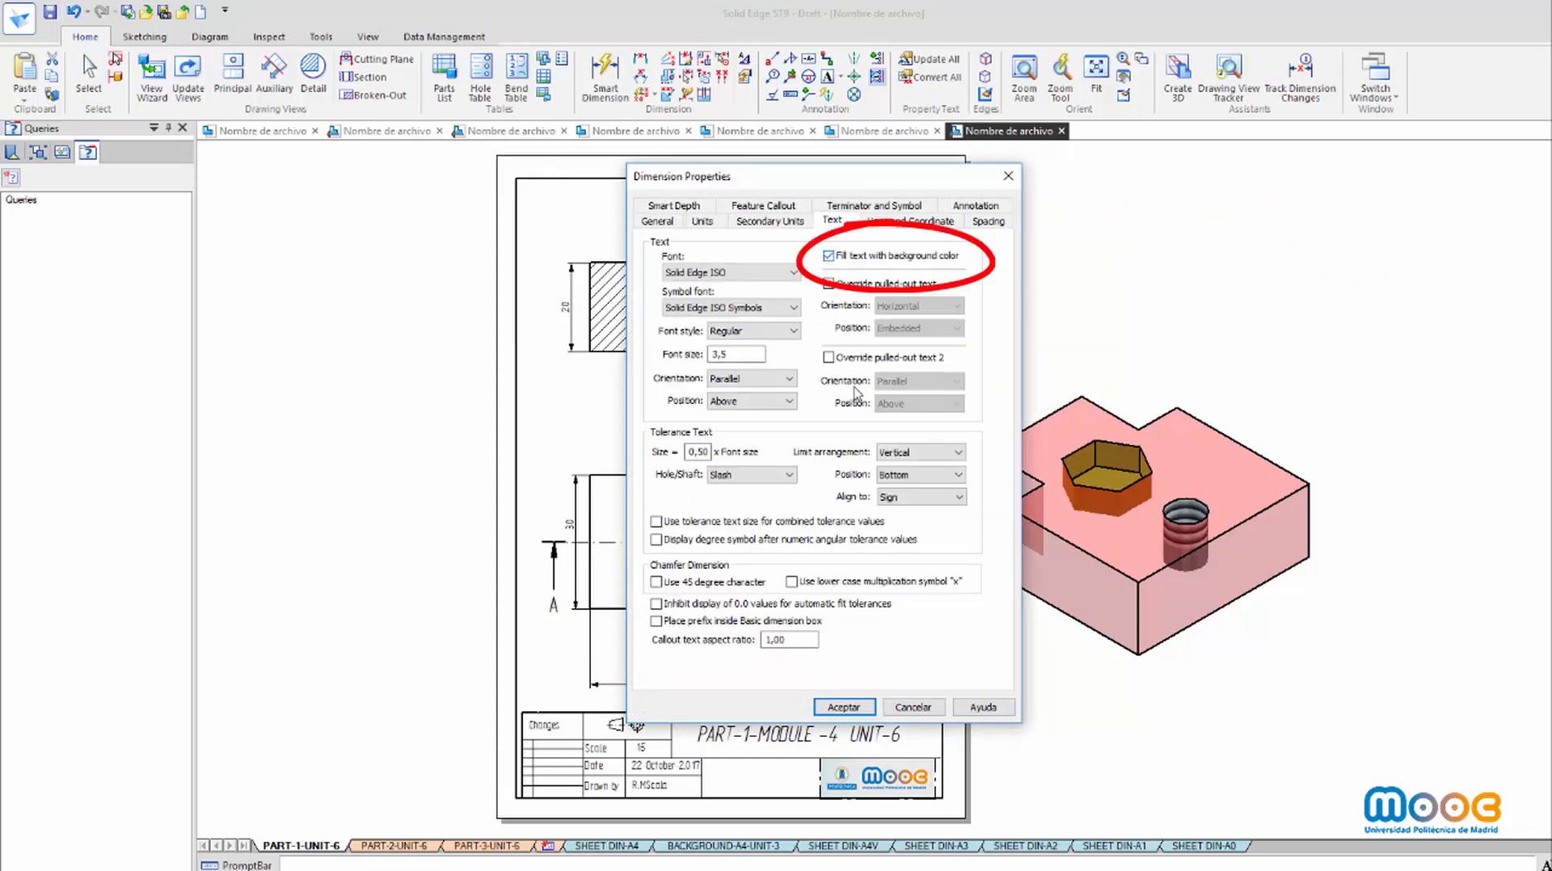
left_click(840, 705)
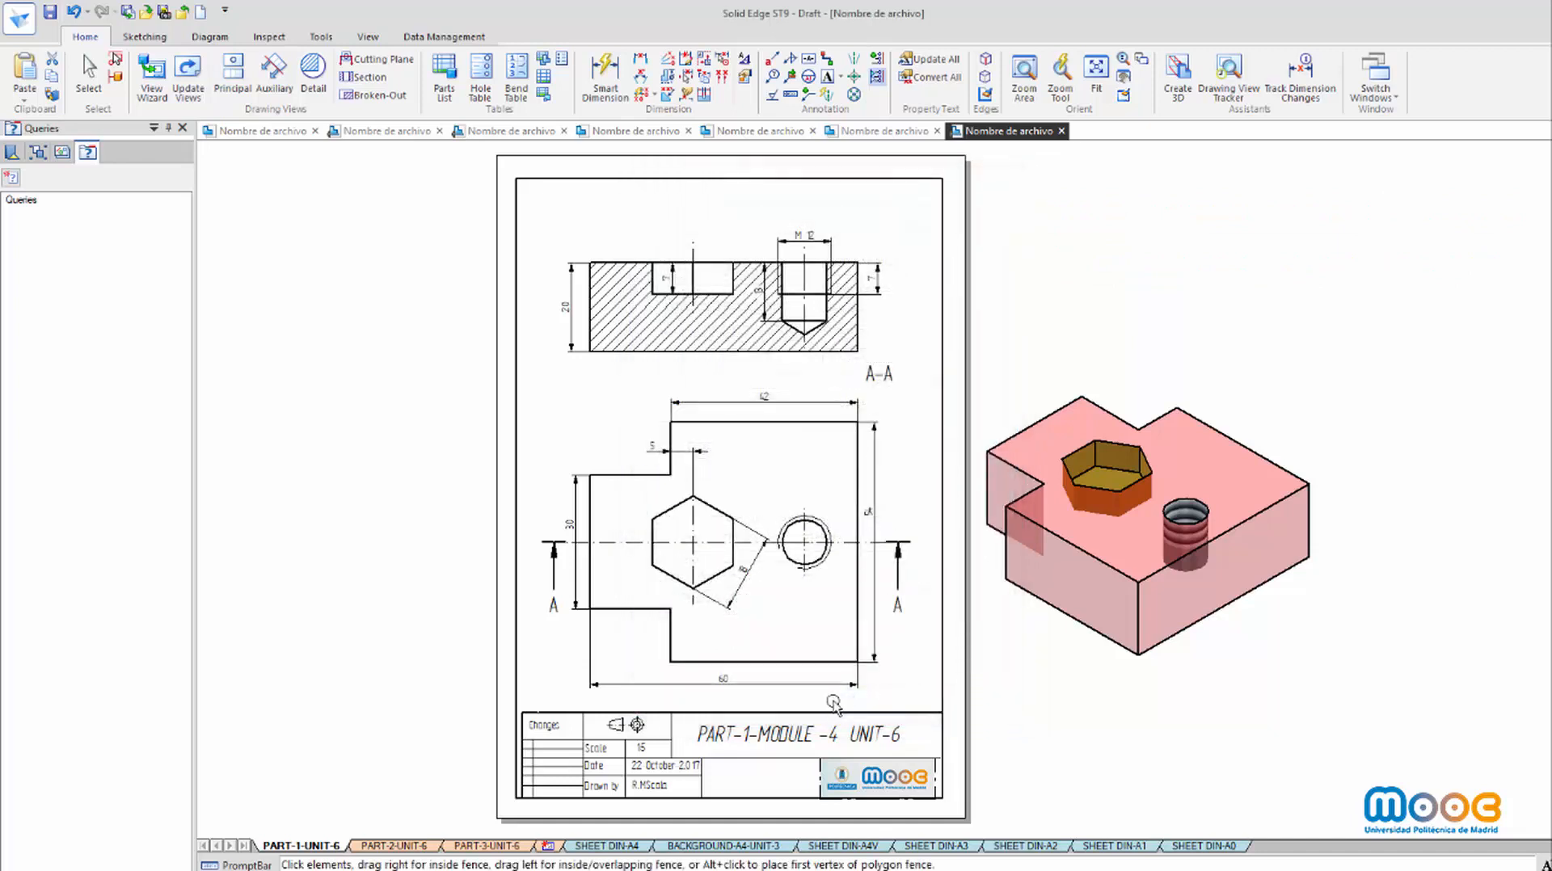
key("Escape")
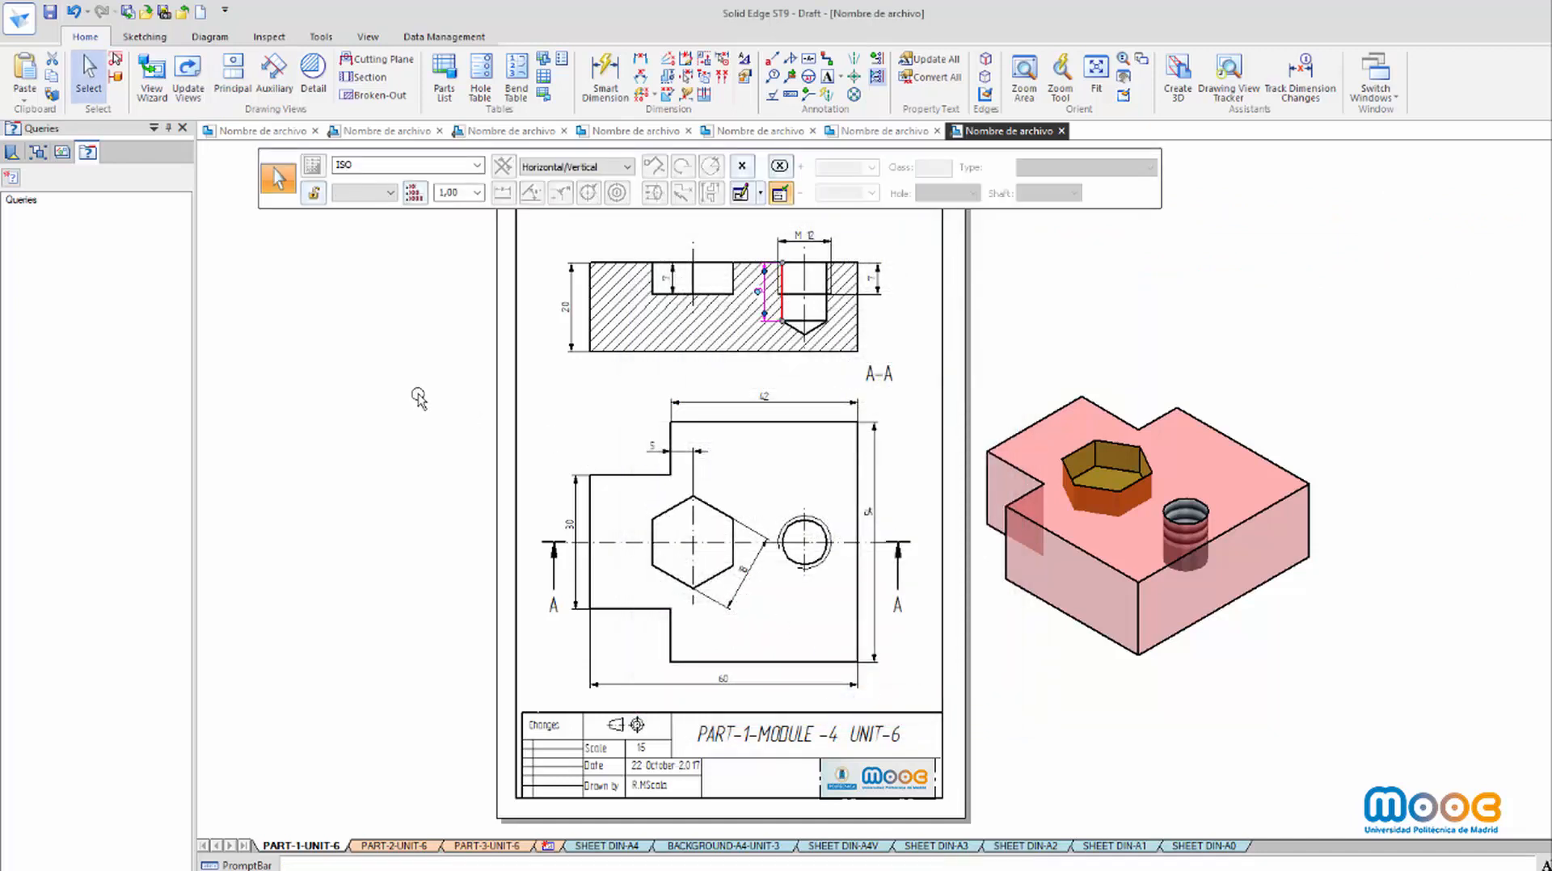
left_click(1024, 74)
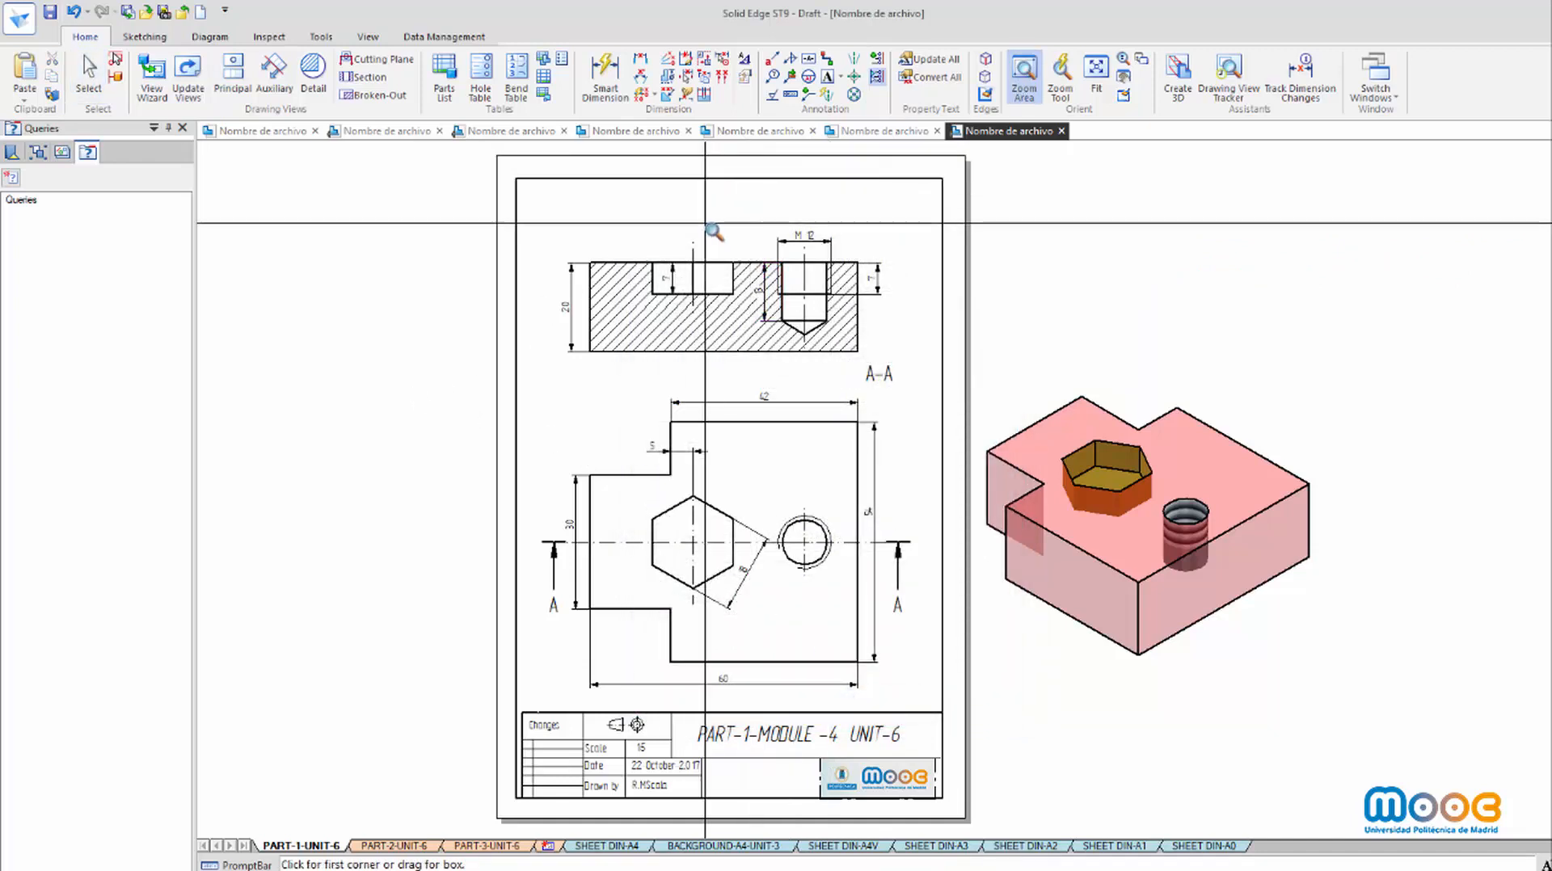
left_click(650, 219)
left_click(934, 363)
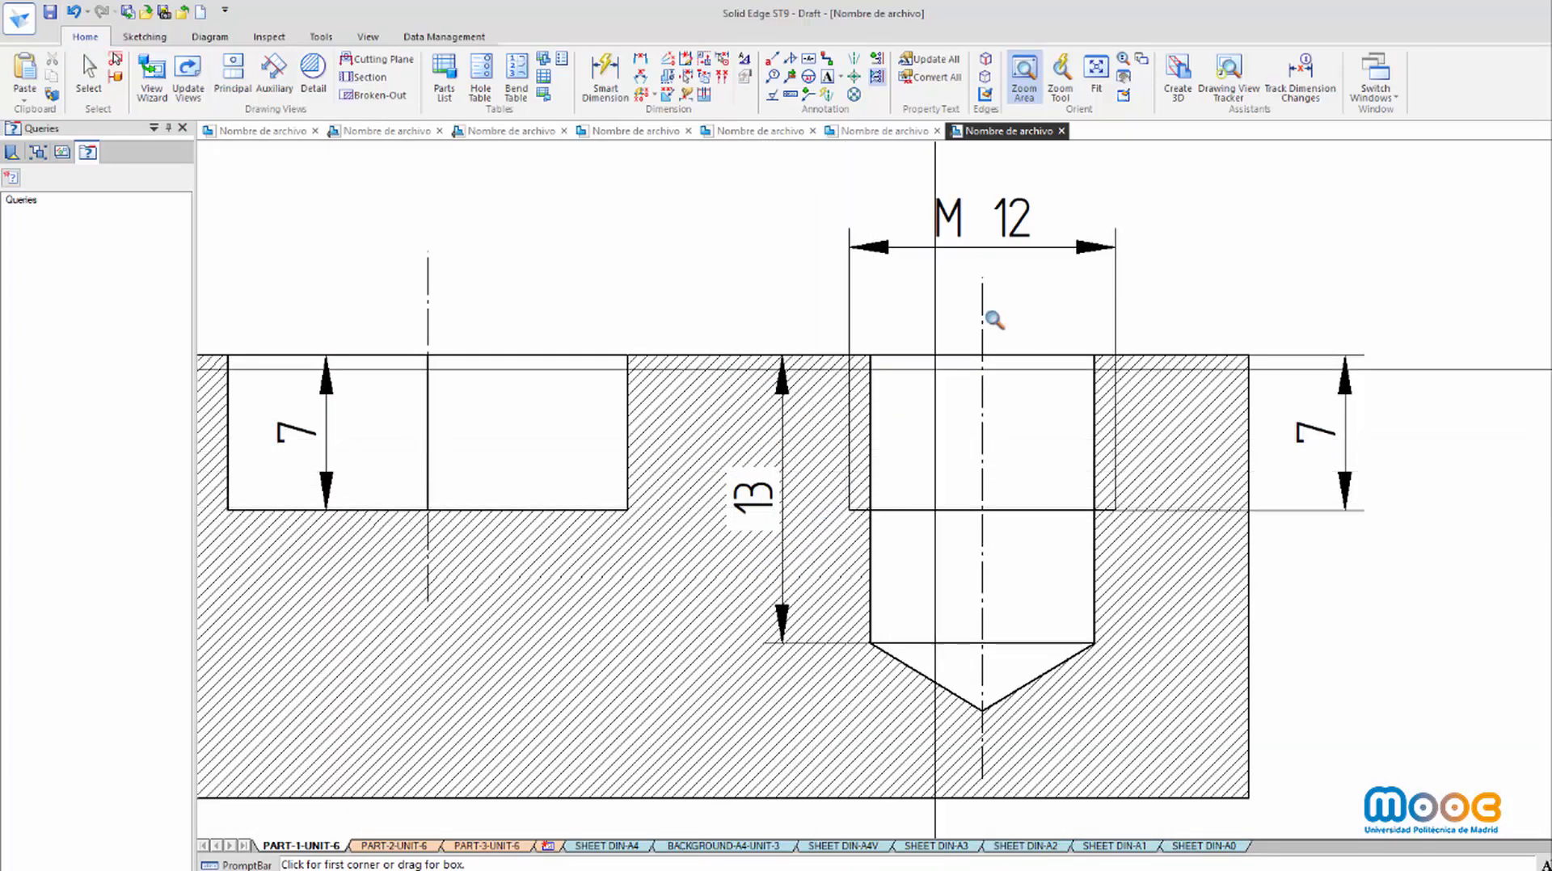
left_click(1099, 77)
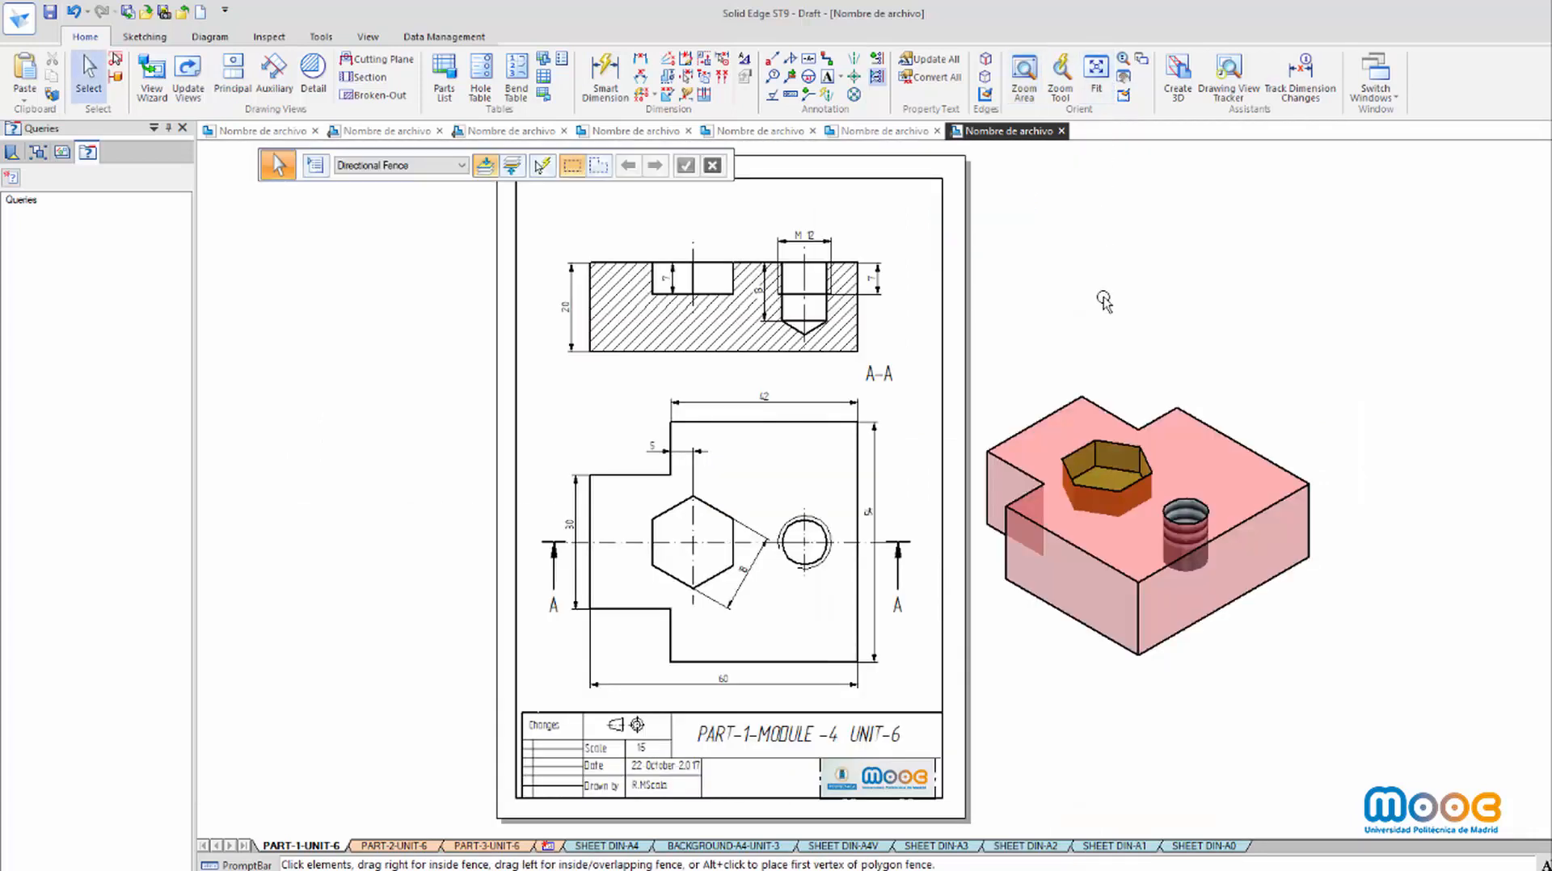
Add a horizontal Distance Between dimension from the threaded hole's vertical centerline to the plan view's right edge
left_click(642, 62)
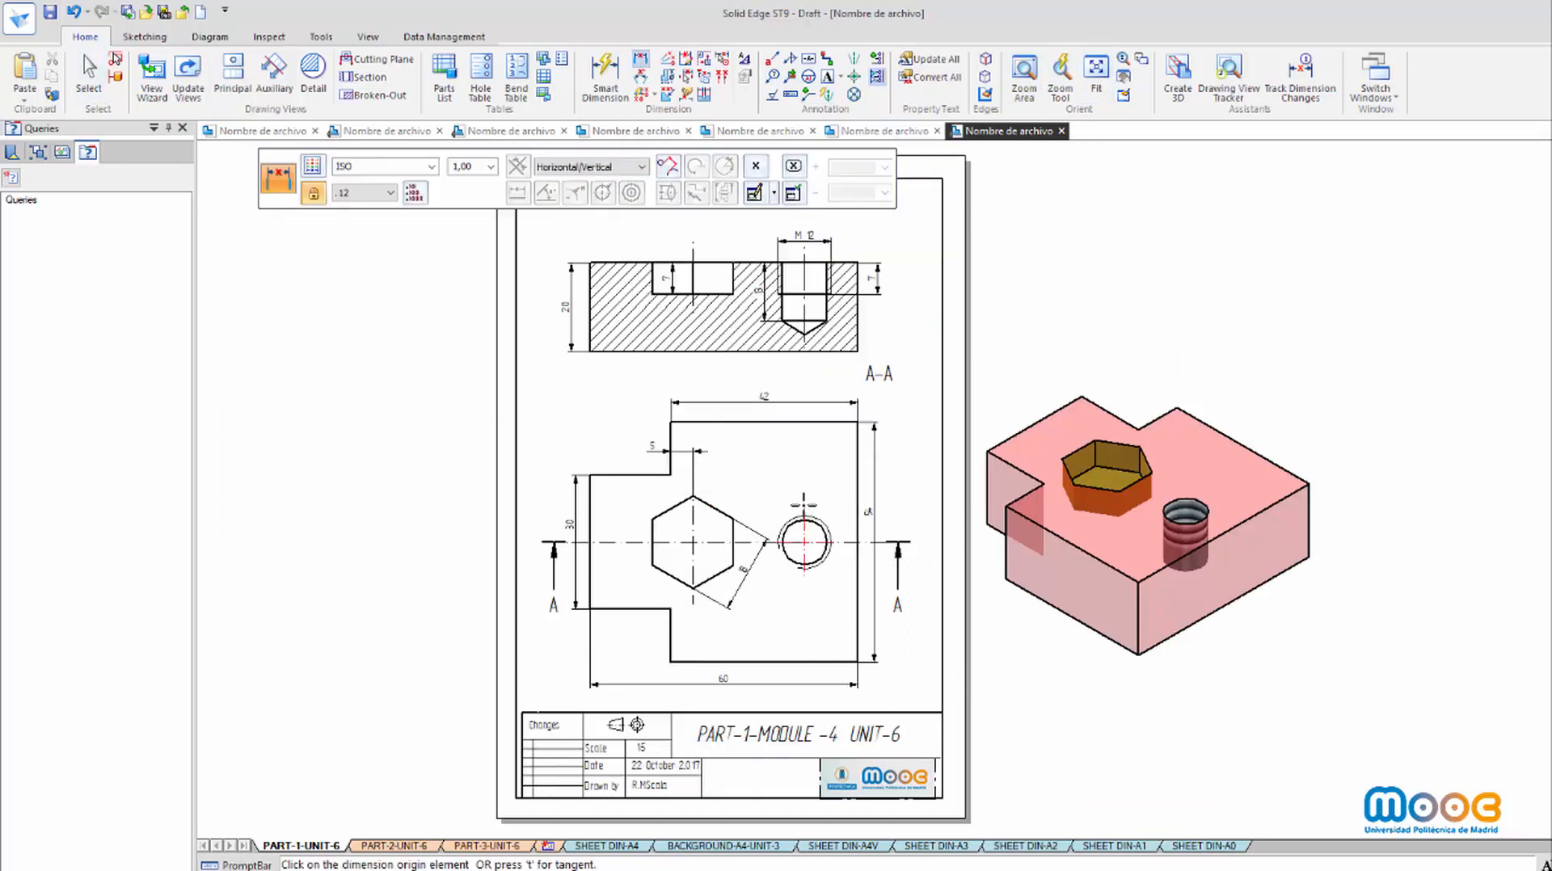
left_click(805, 505)
left_click(857, 476)
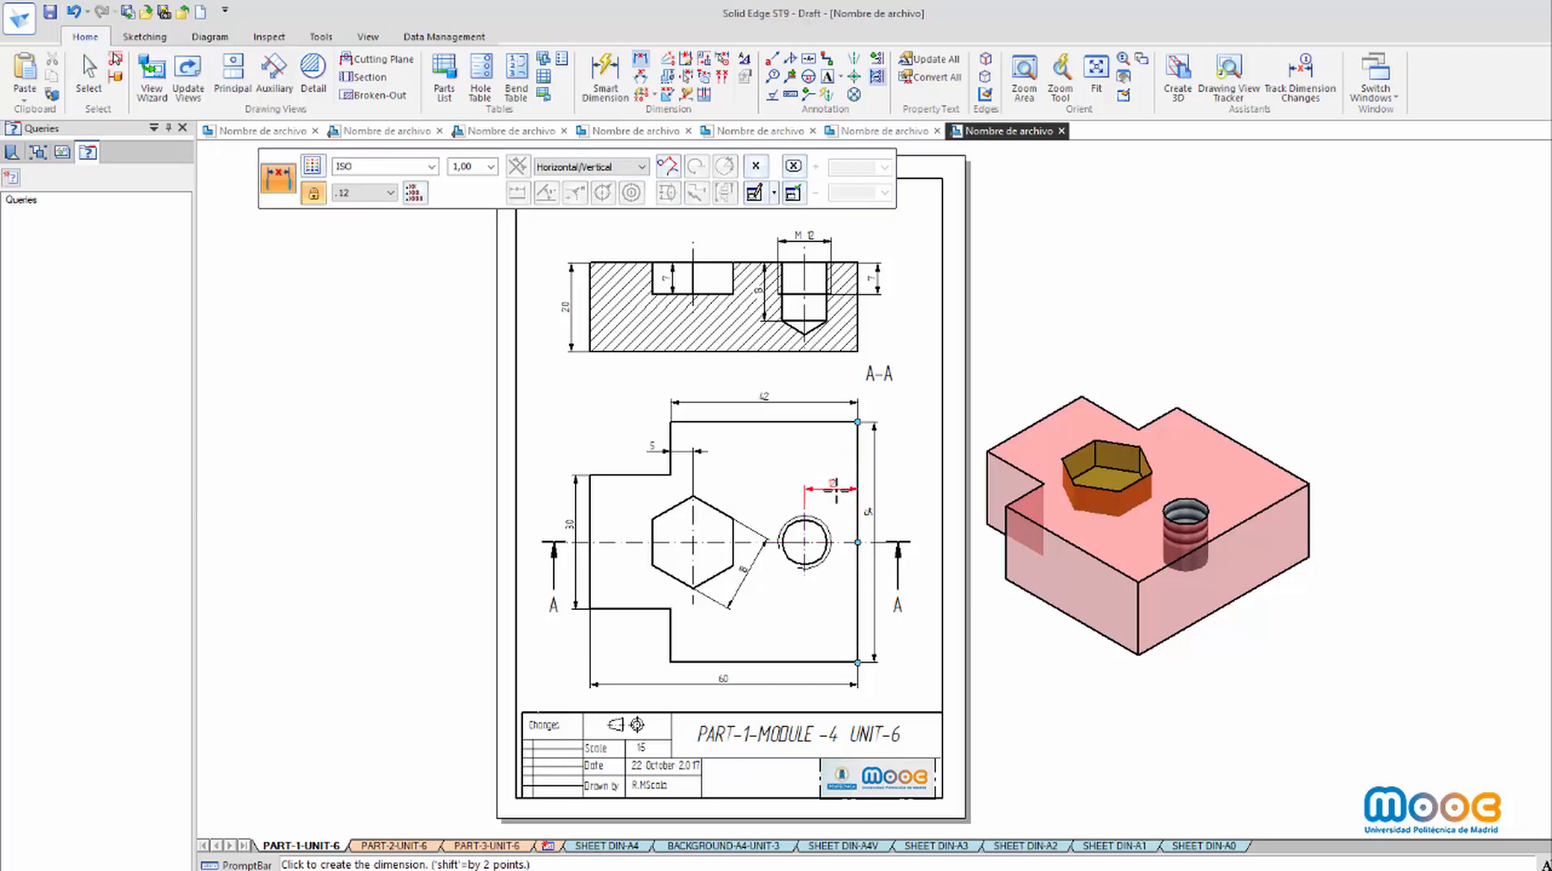
left_click(828, 496)
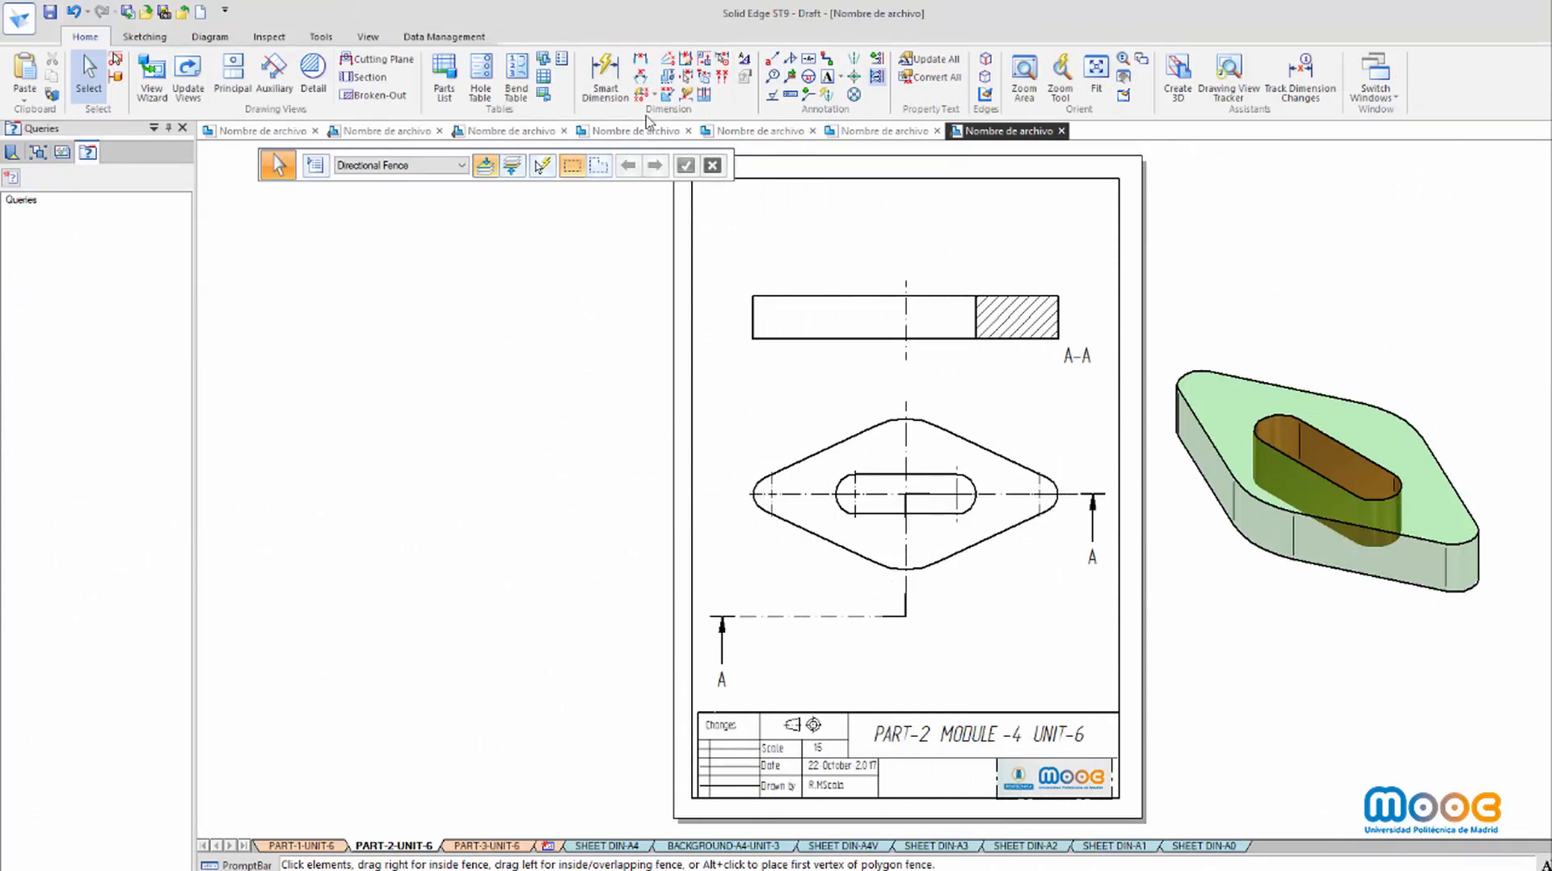
On the PART-2-UNIT-6 sheet, add radius Smart Dimensions to the plan view's left end arc and upper middle arc
left_click(612, 81)
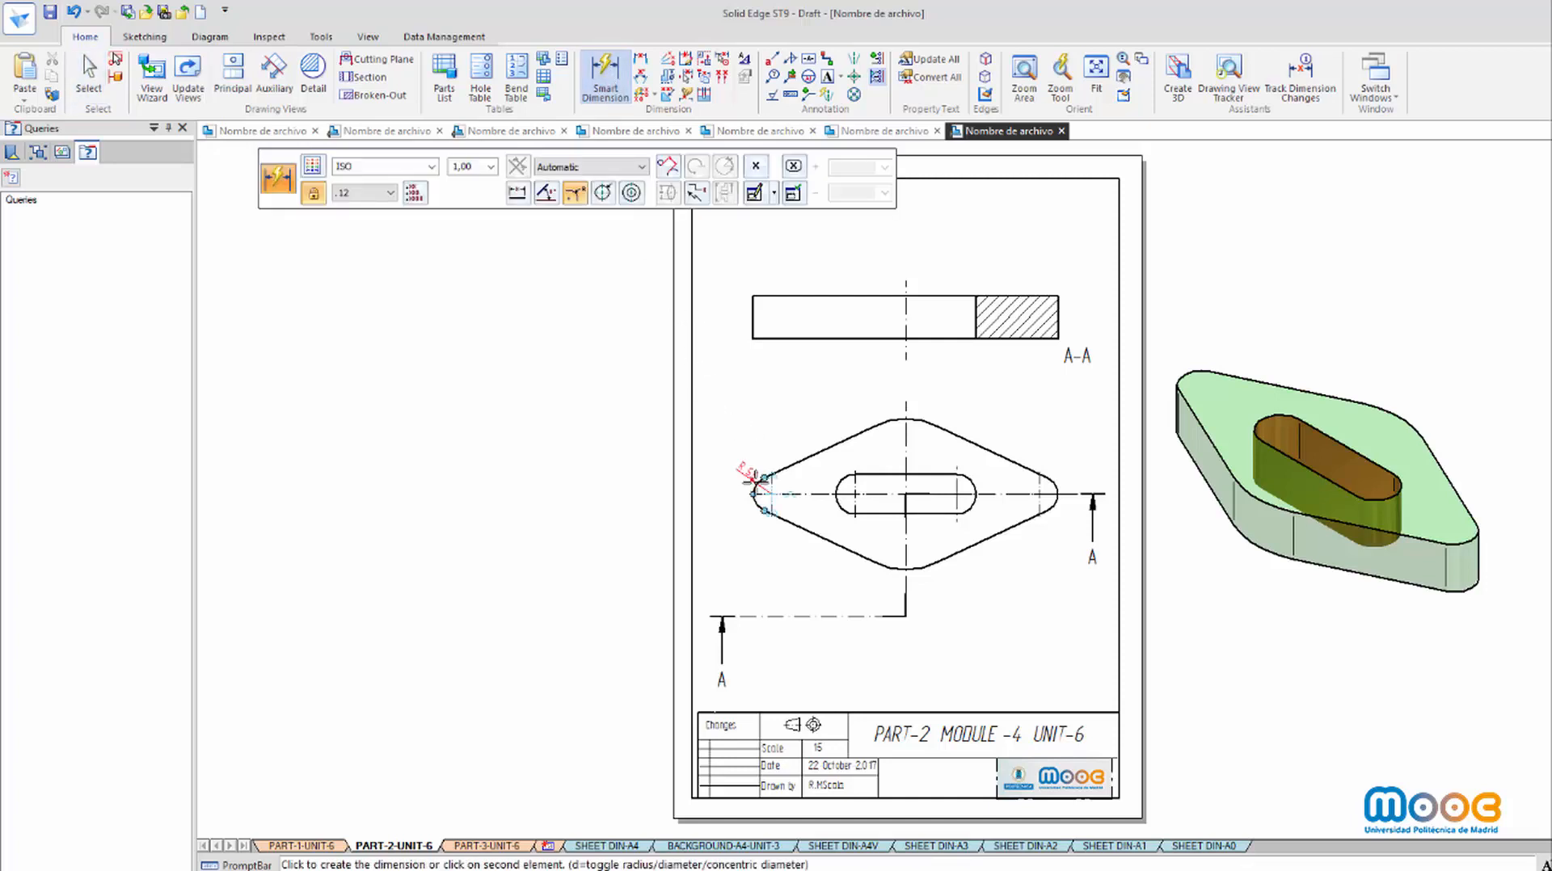
left_click(731, 459)
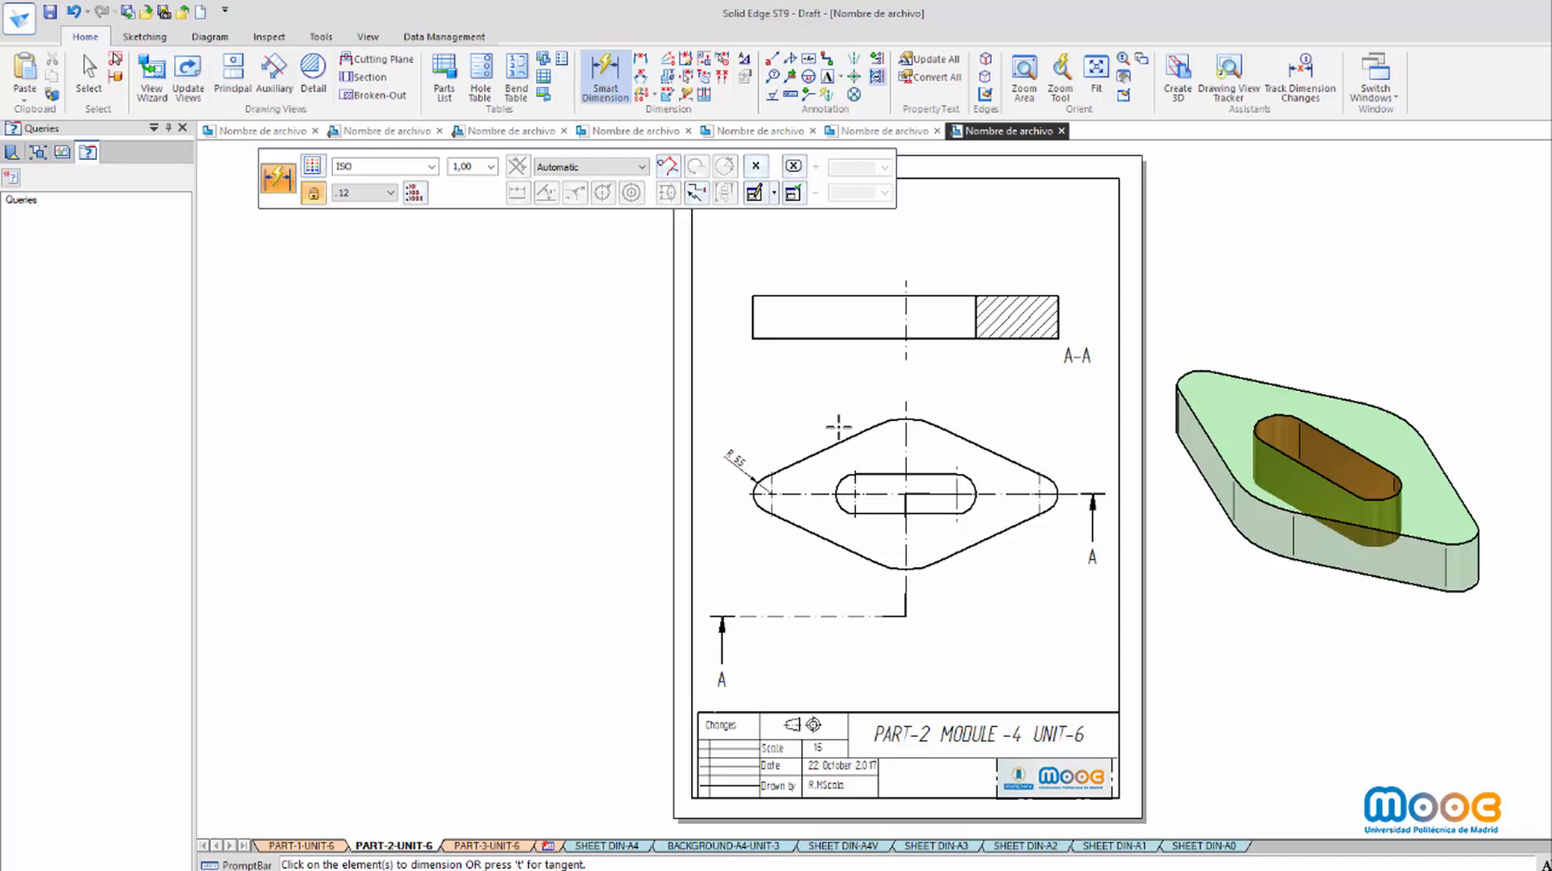
left_click(892, 421)
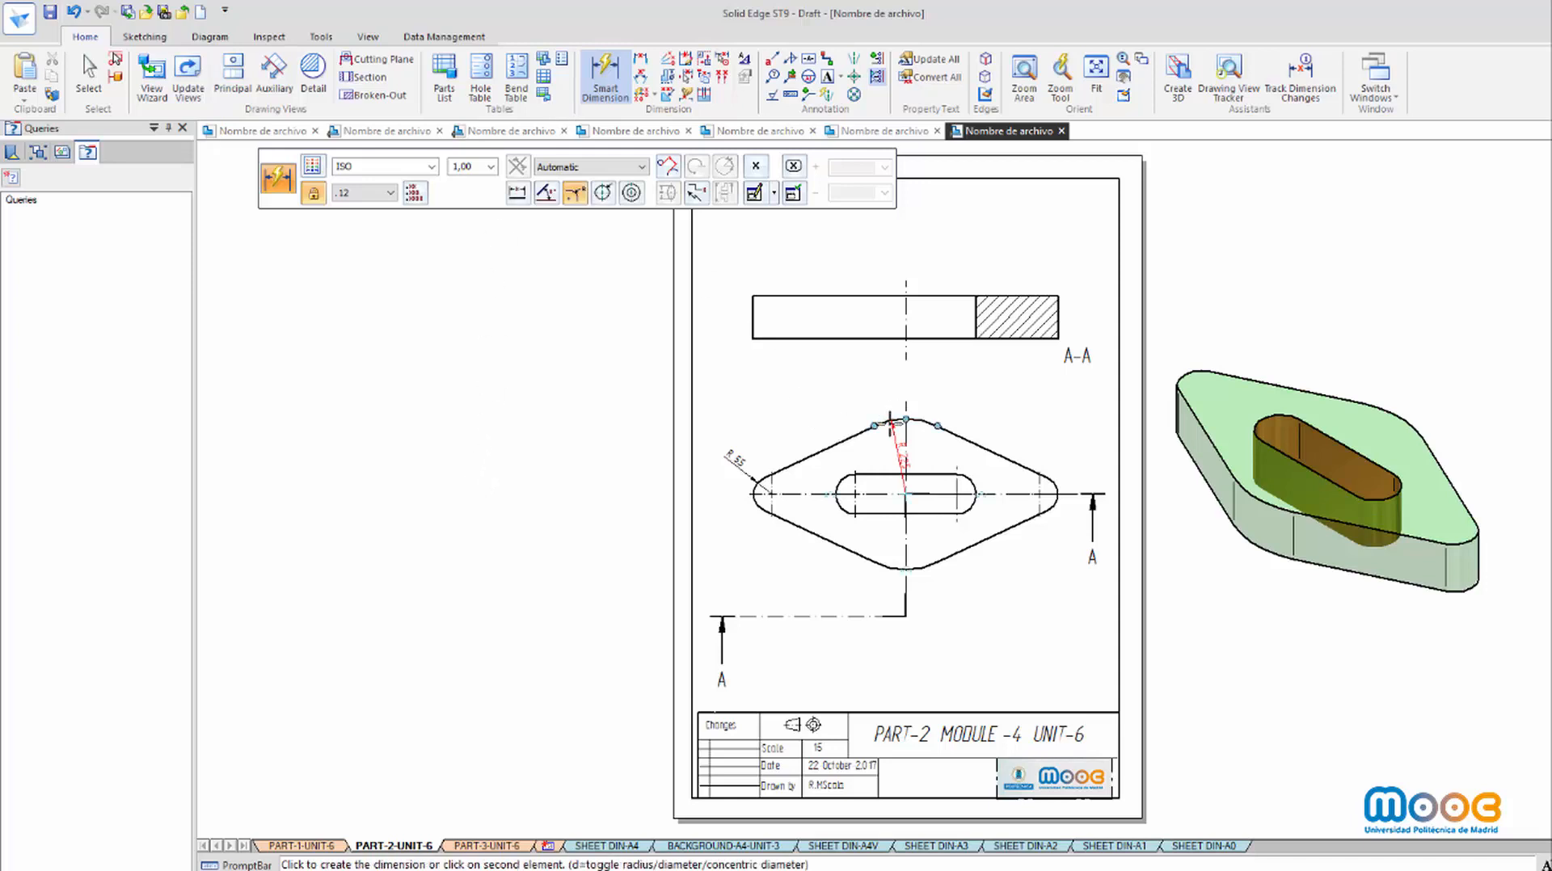
left_click(889, 422)
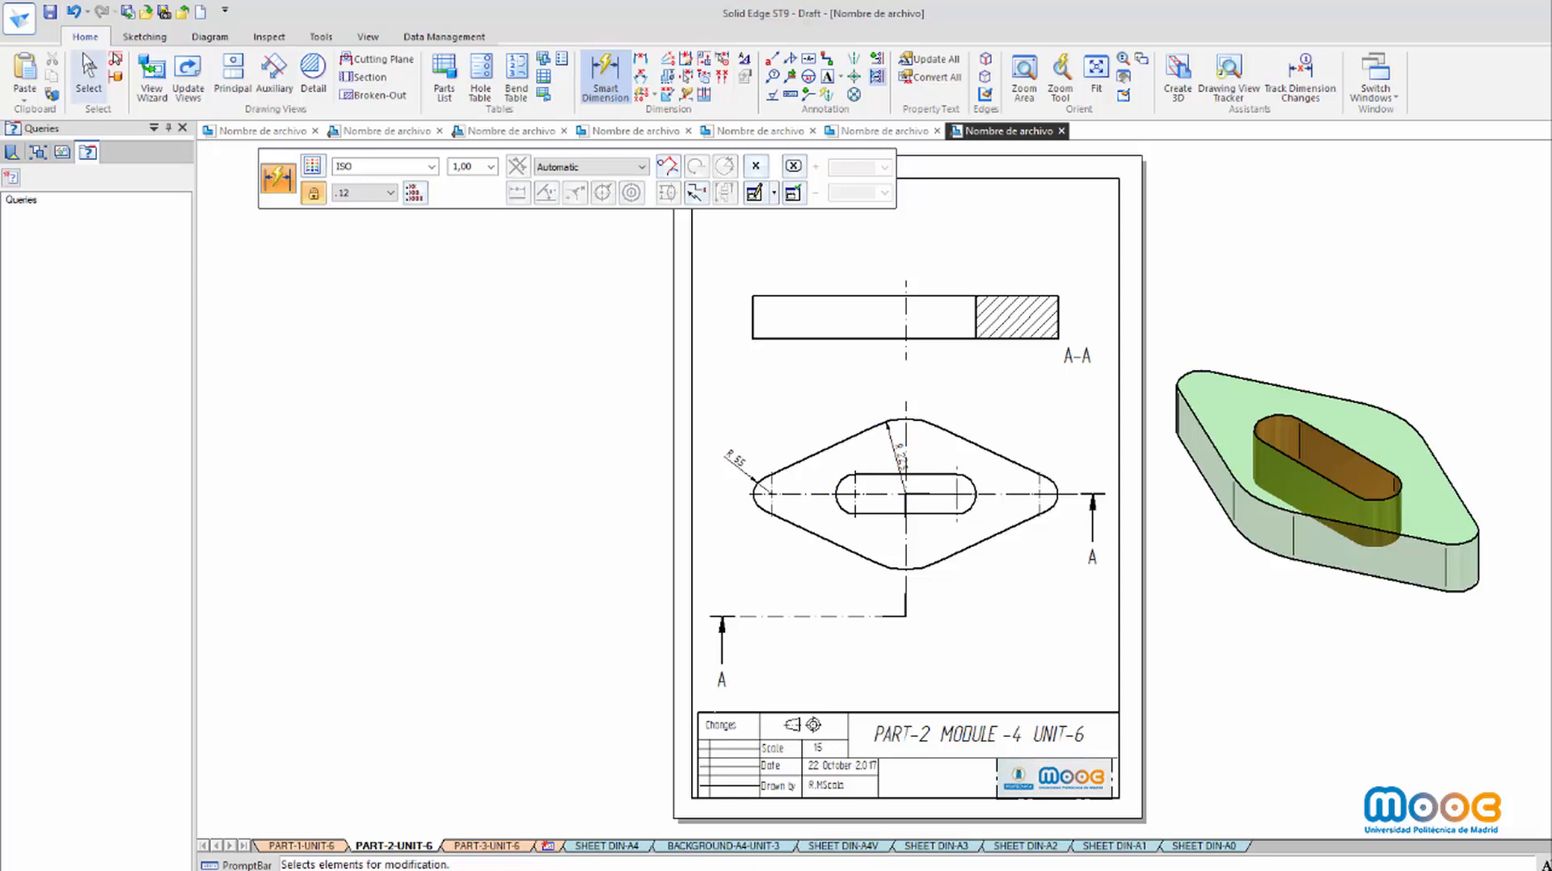
Change the upper middle arc's radius dimension to a diameter and reposition its line and text clear of the slot
left_click(88, 71)
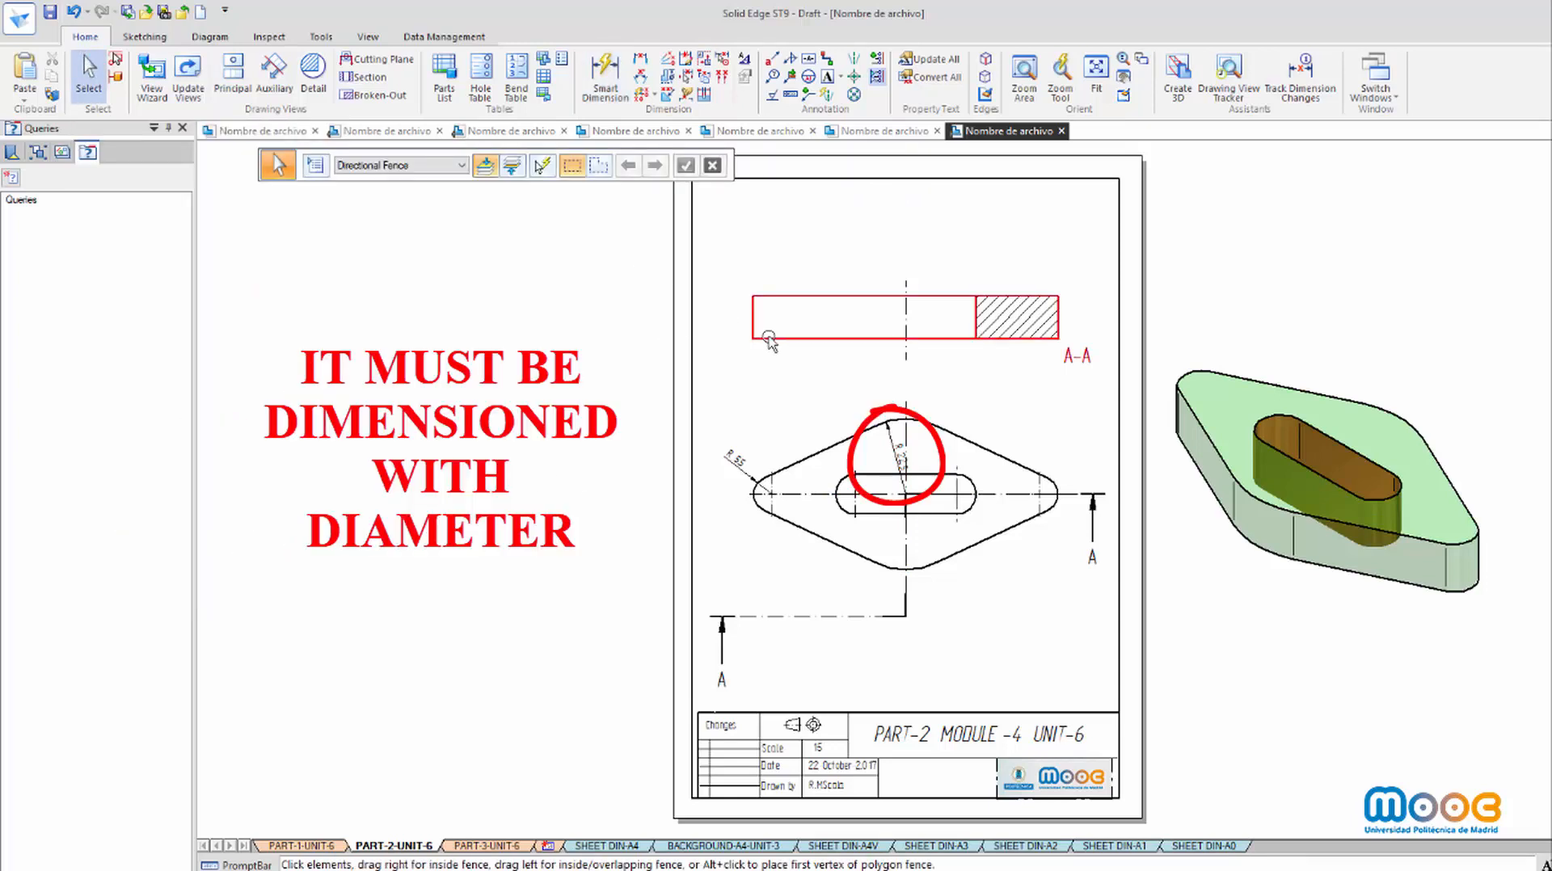
left_click(895, 445)
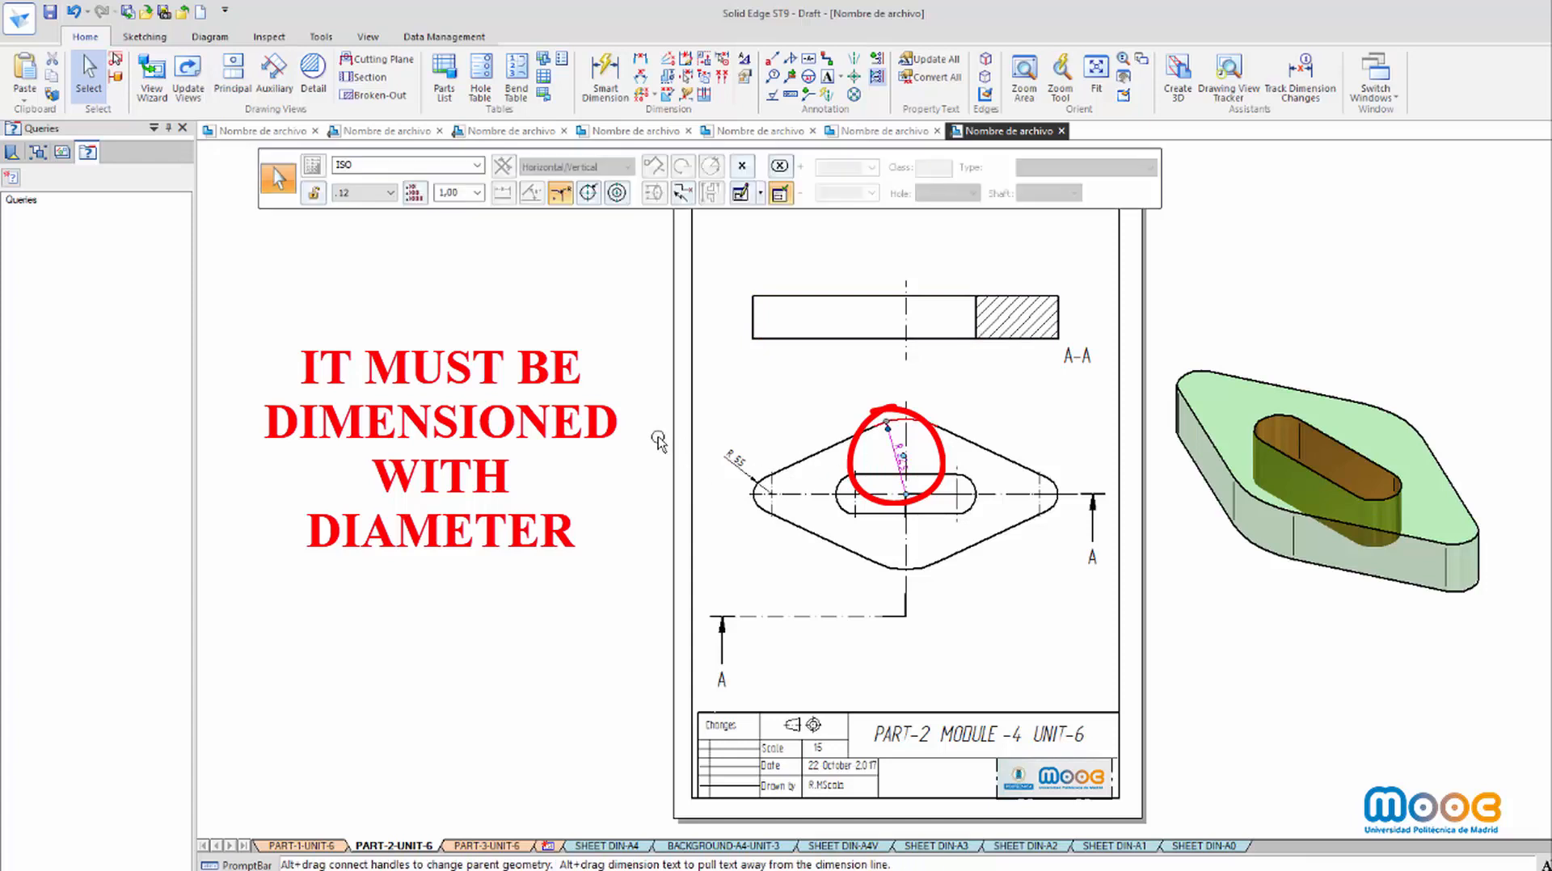
left_click(588, 194)
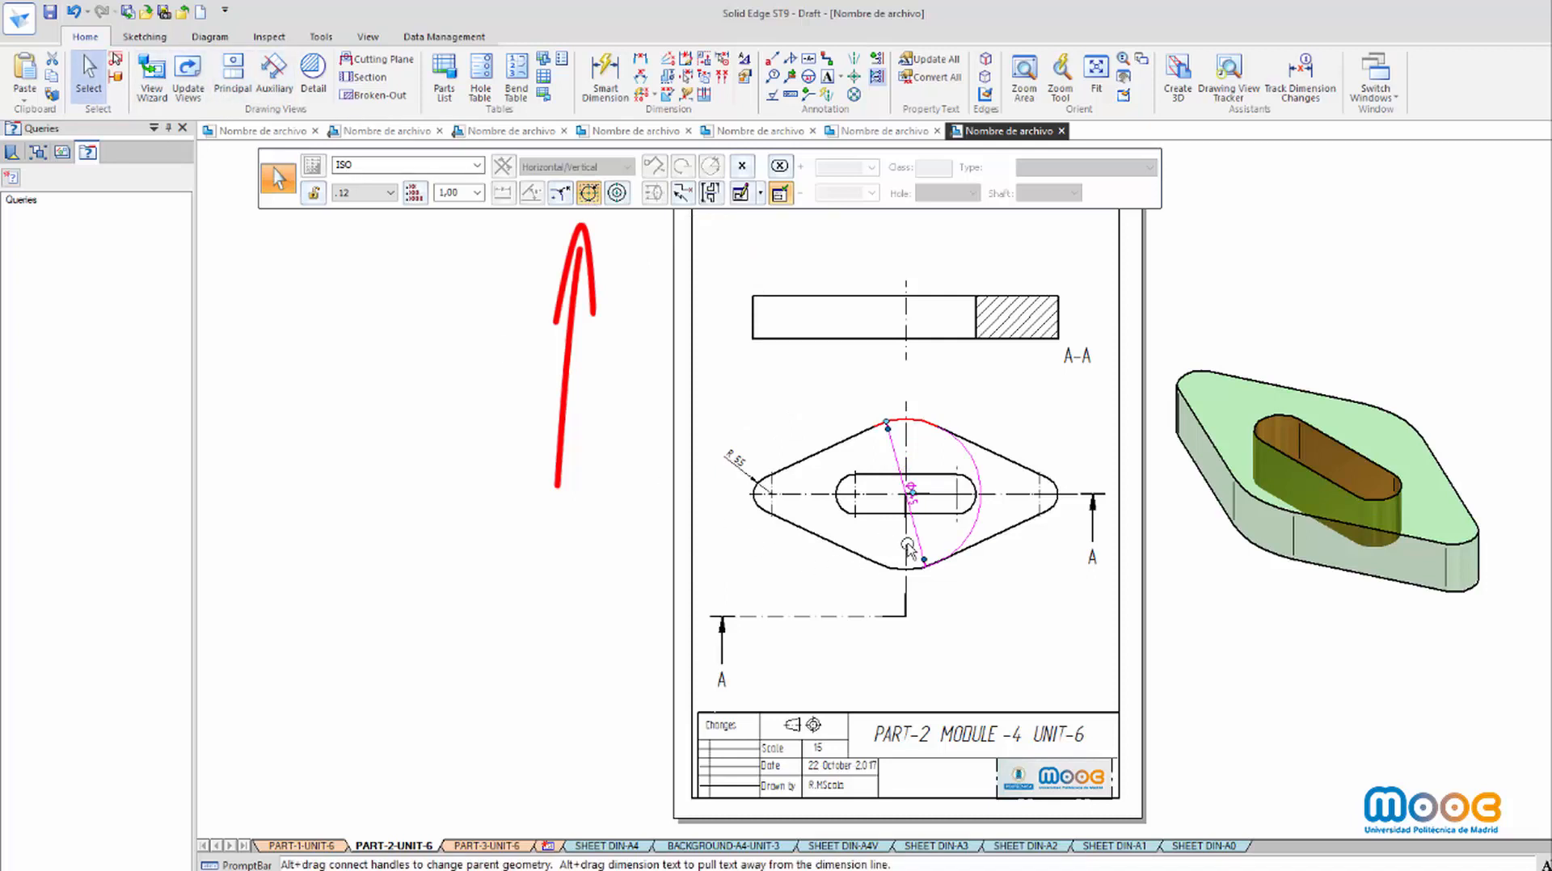
left_click_drag(920, 544, 911, 467)
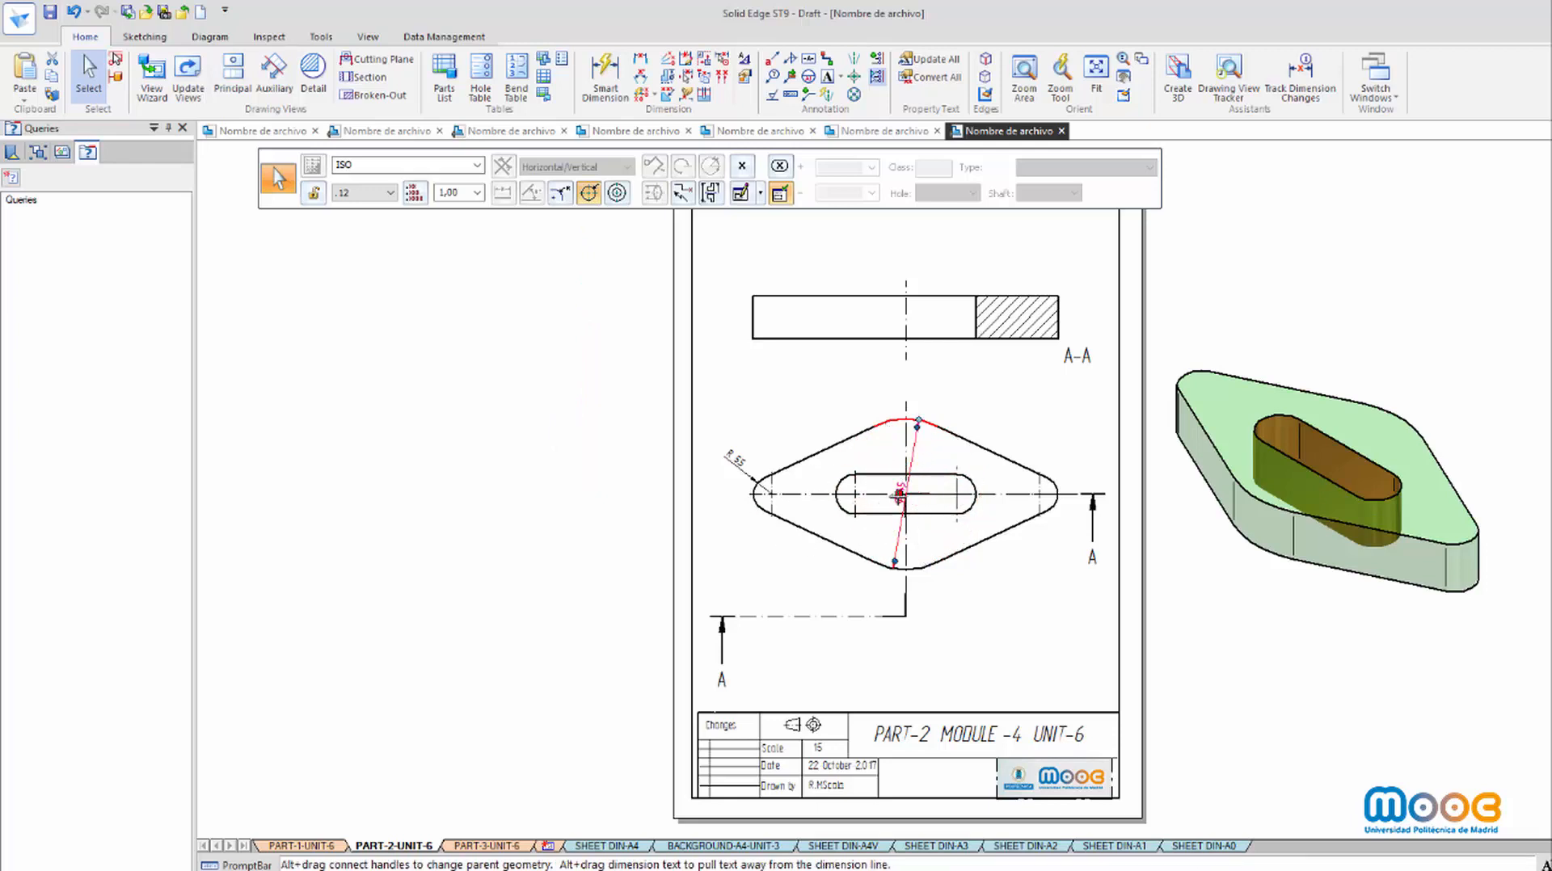
left_click_drag(903, 481, 927, 447)
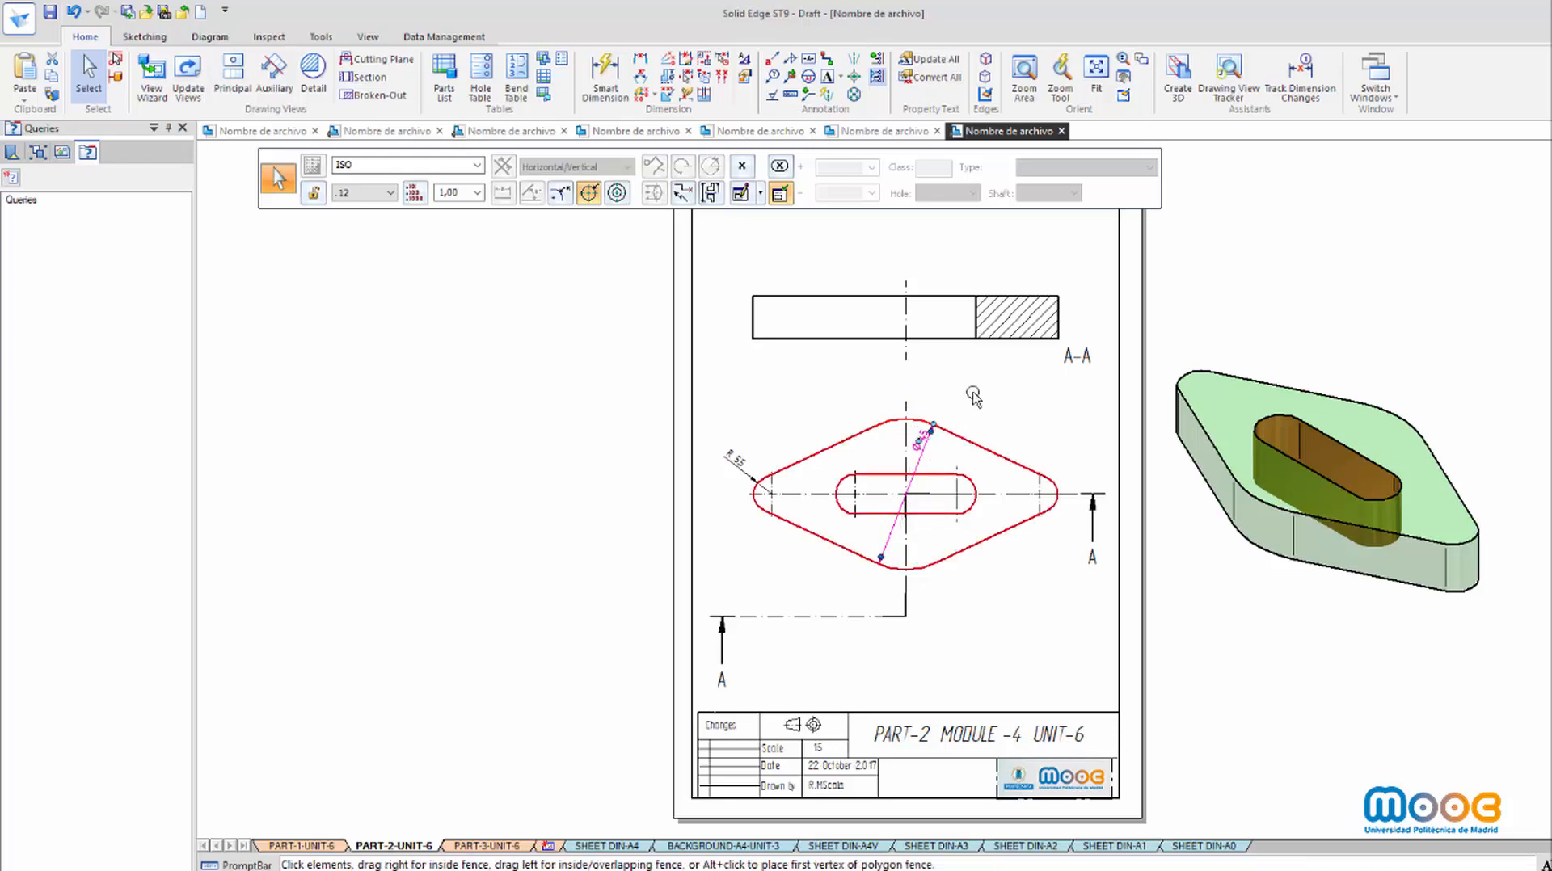
left_click(970, 399)
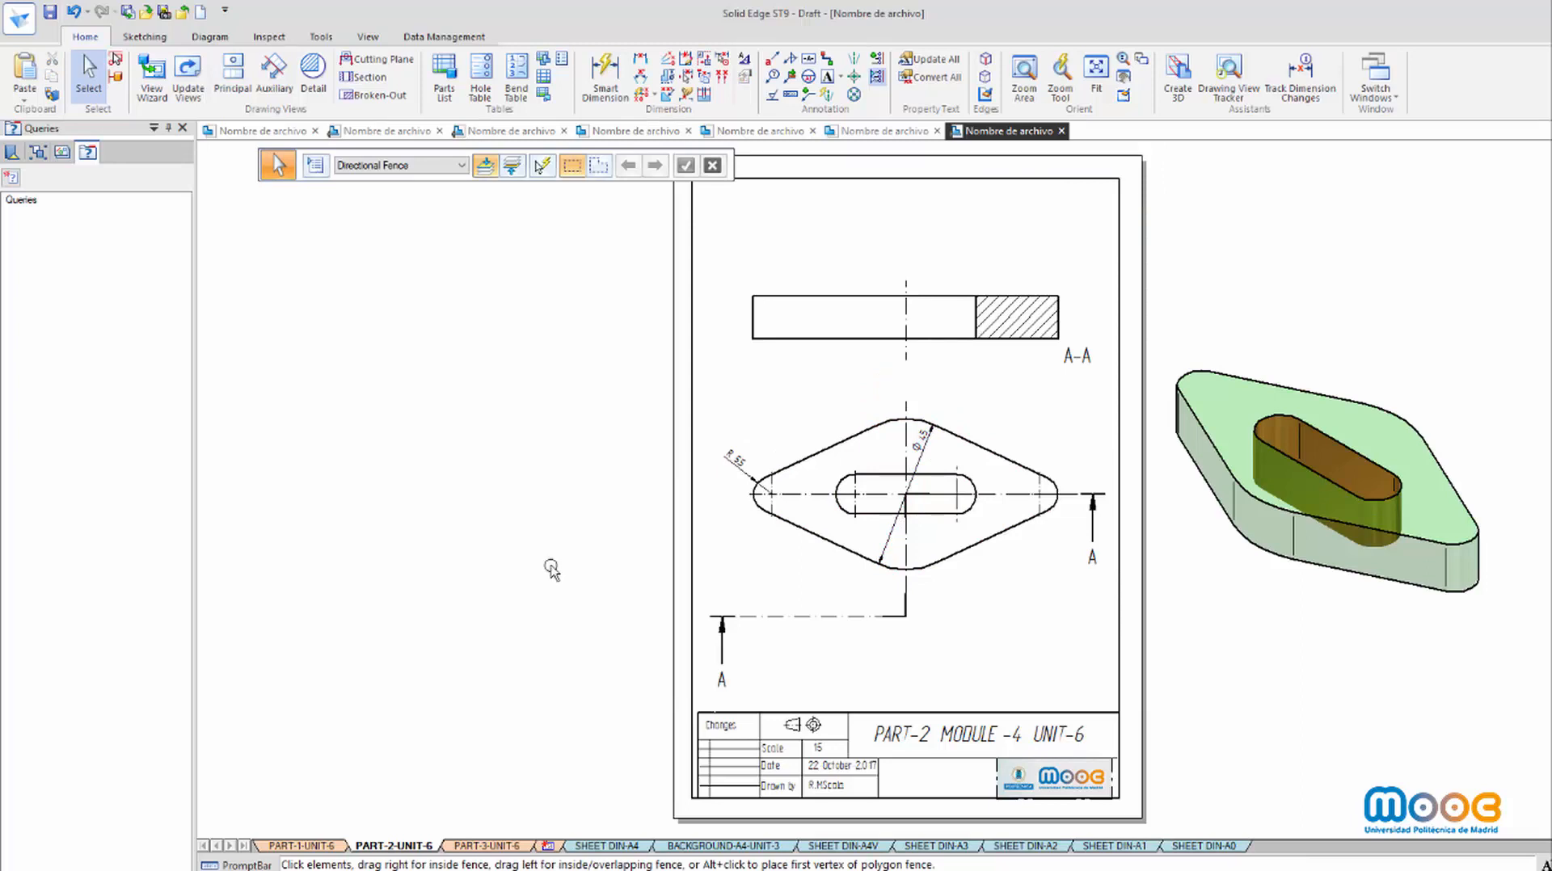
Add a horizontal Distance Between dimension between the vertical centerlines of the two end arcs, placing it above the plan view
left_click(643, 68)
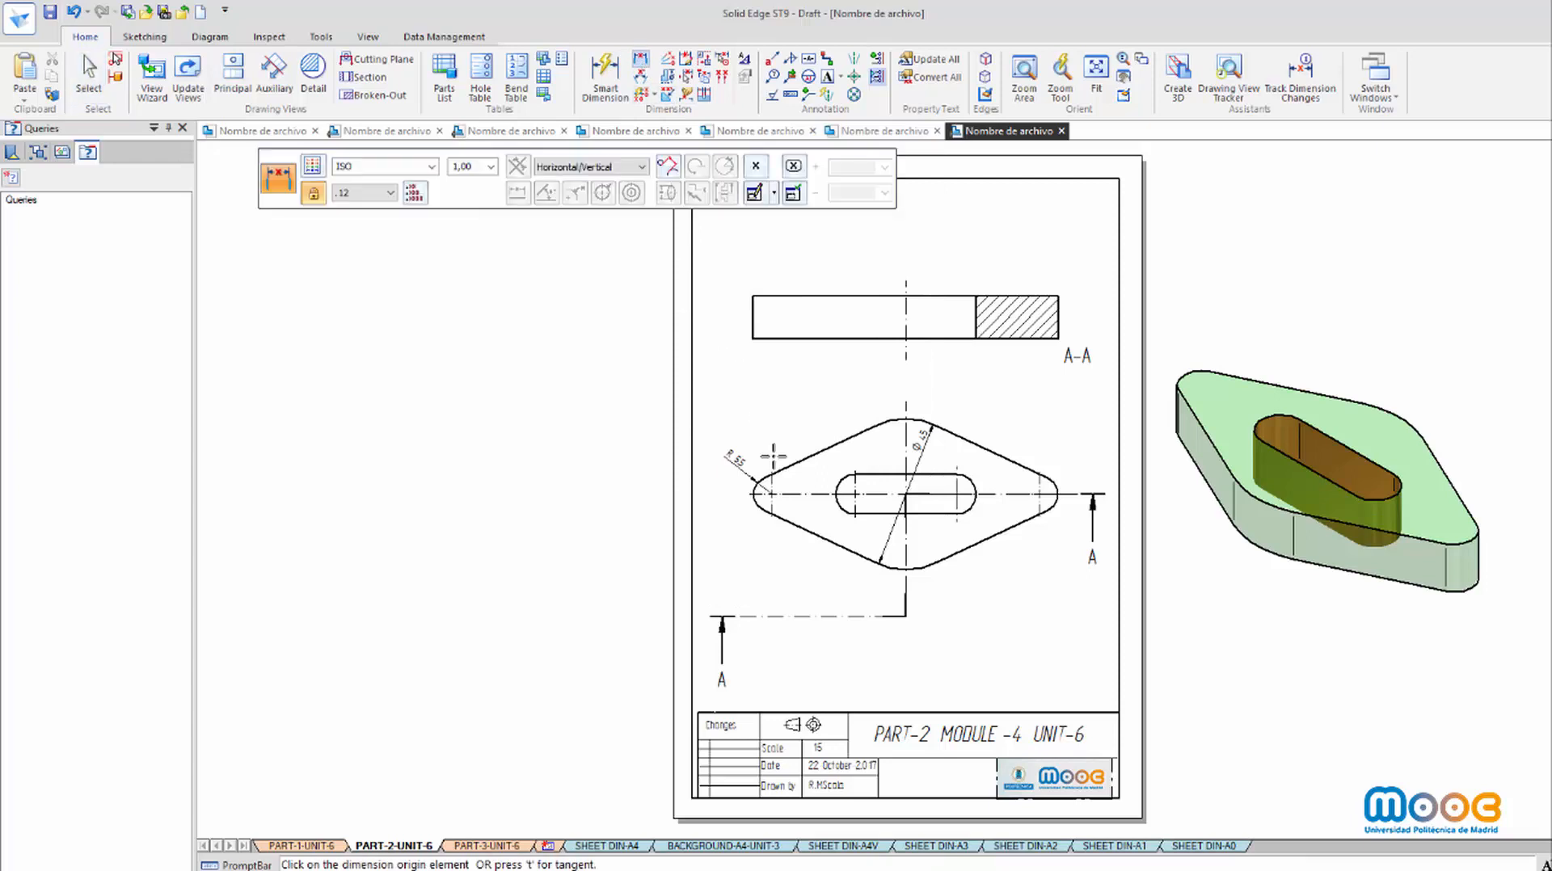
left_click(773, 483)
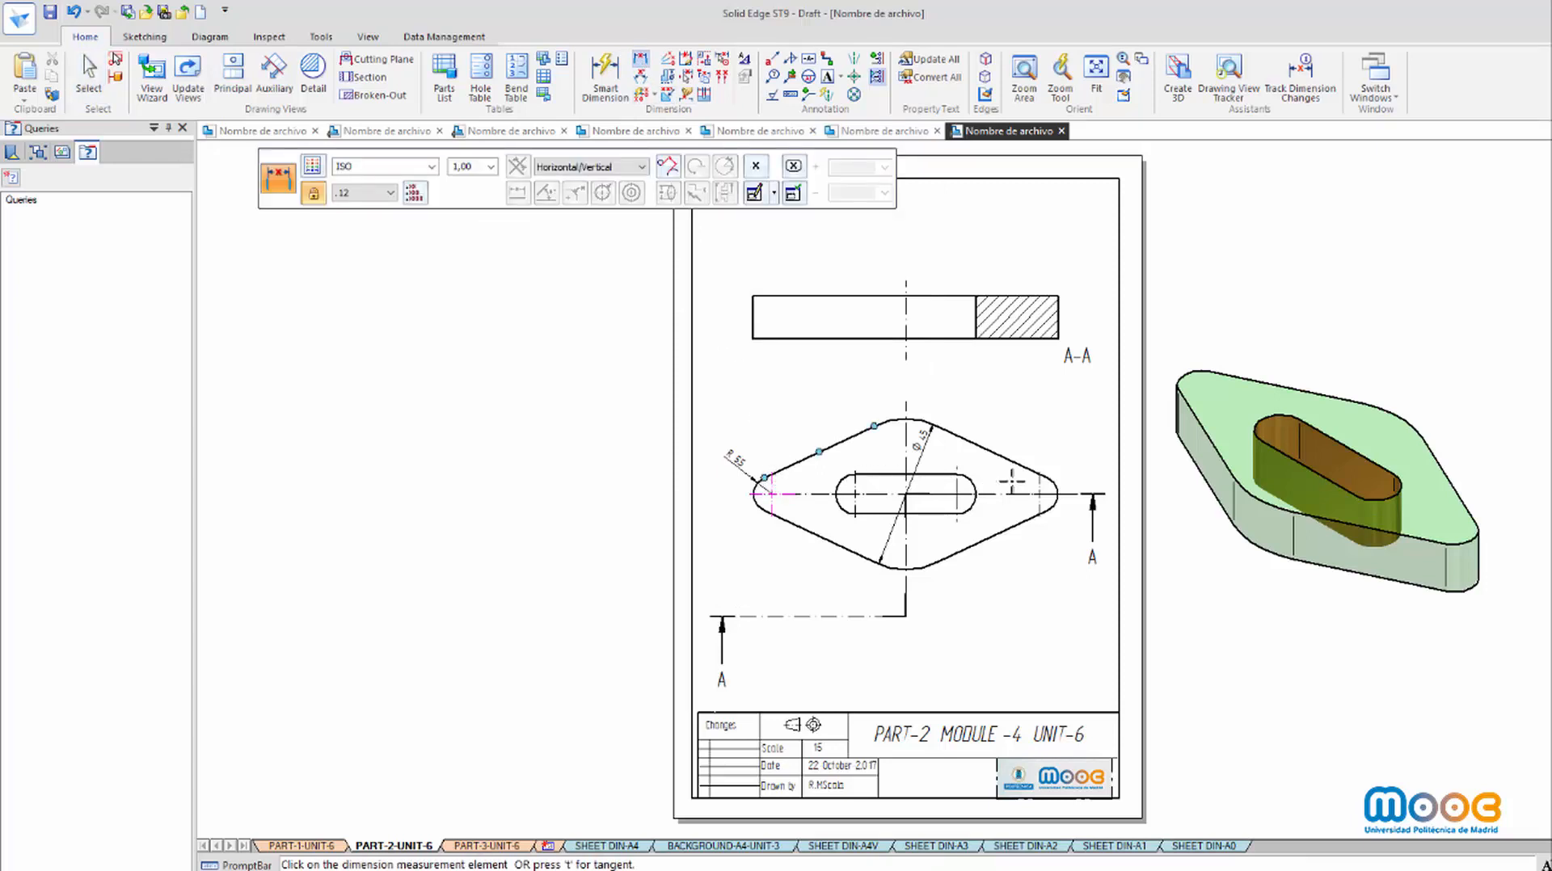
left_click(1043, 482)
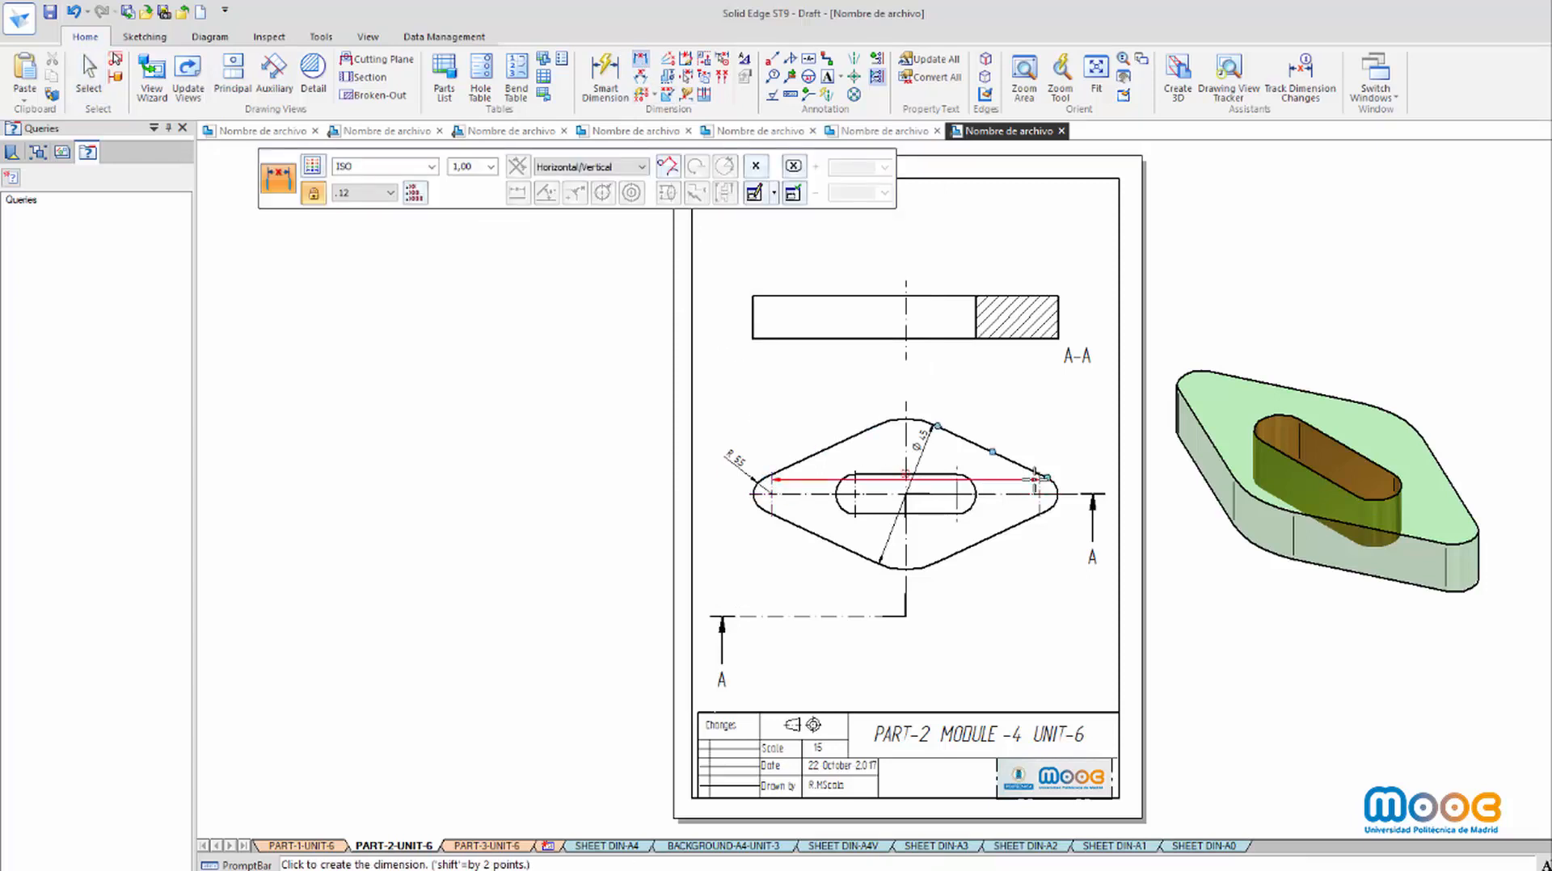
left_click(1001, 394)
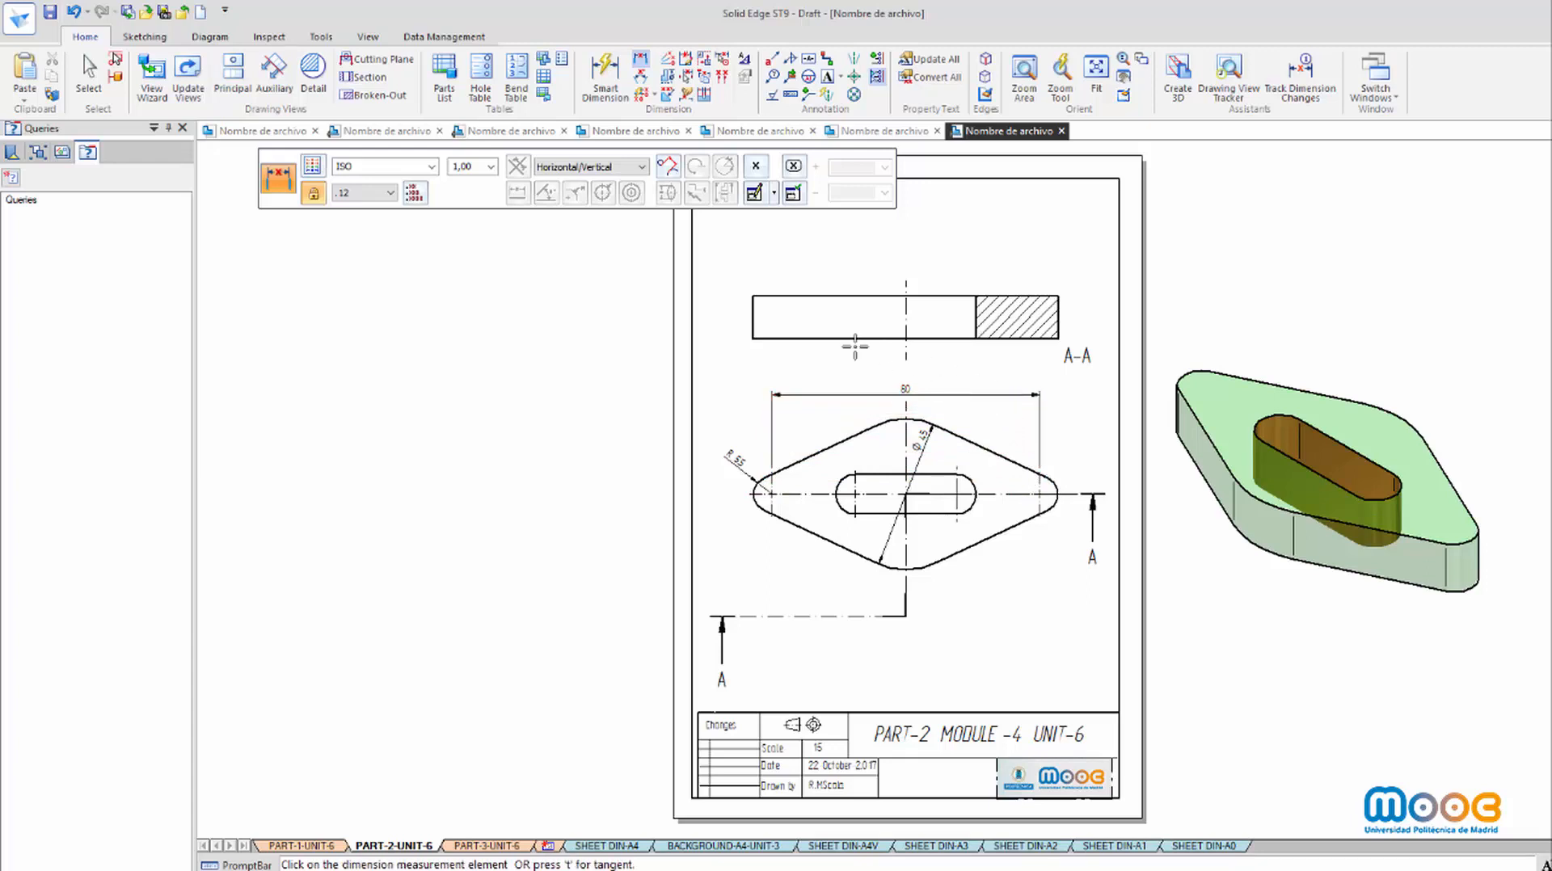
Add a vertical Smart Dimension to the left edge of section view A-A, placing it outside the view
left_click(604, 79)
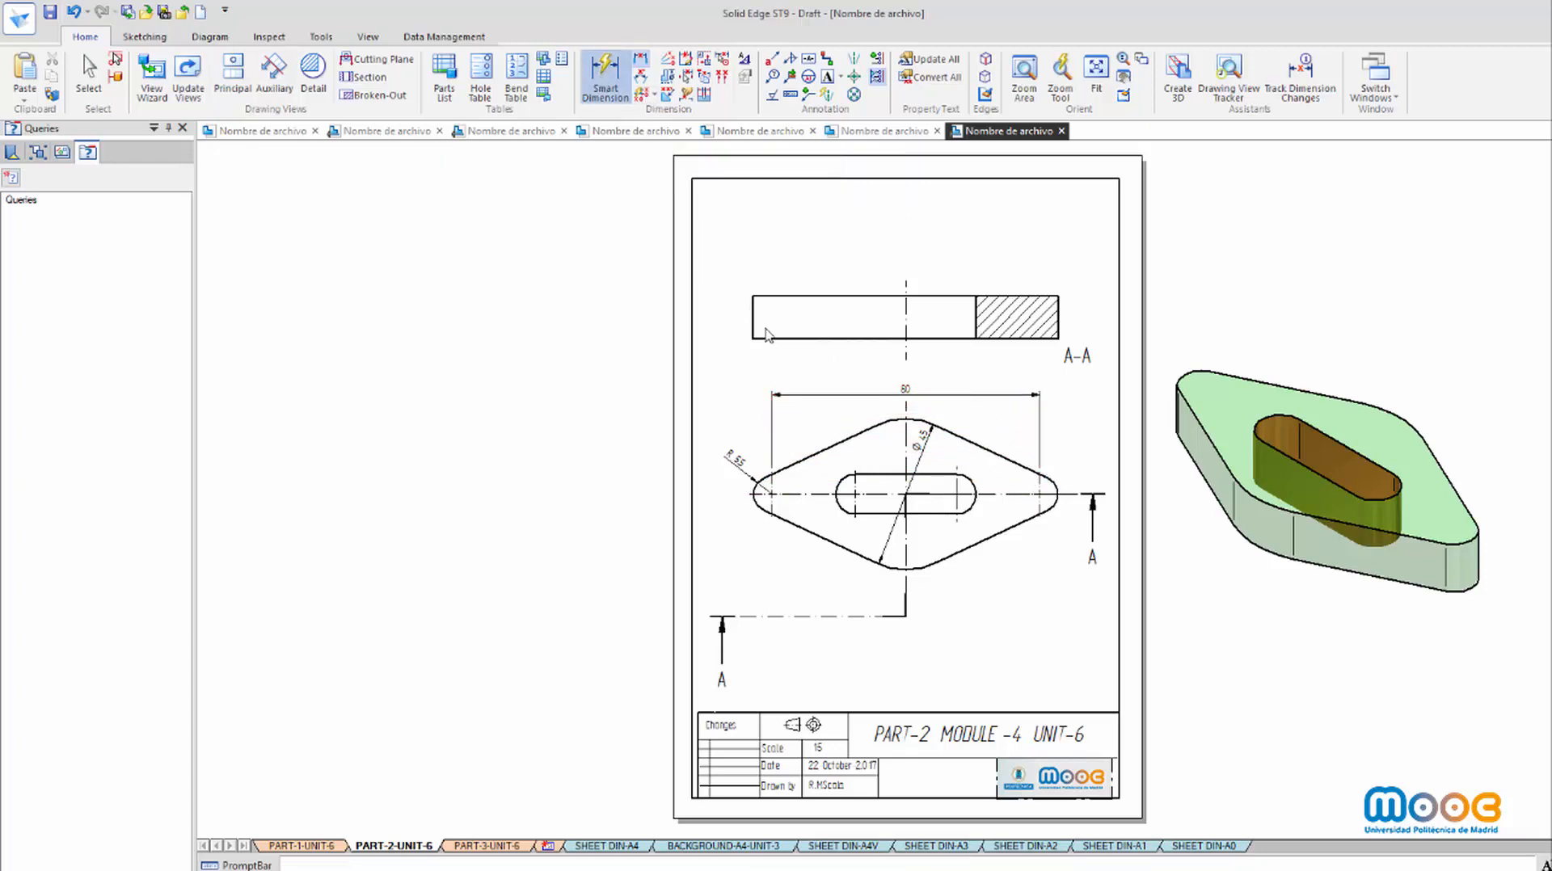
left_click(751, 315)
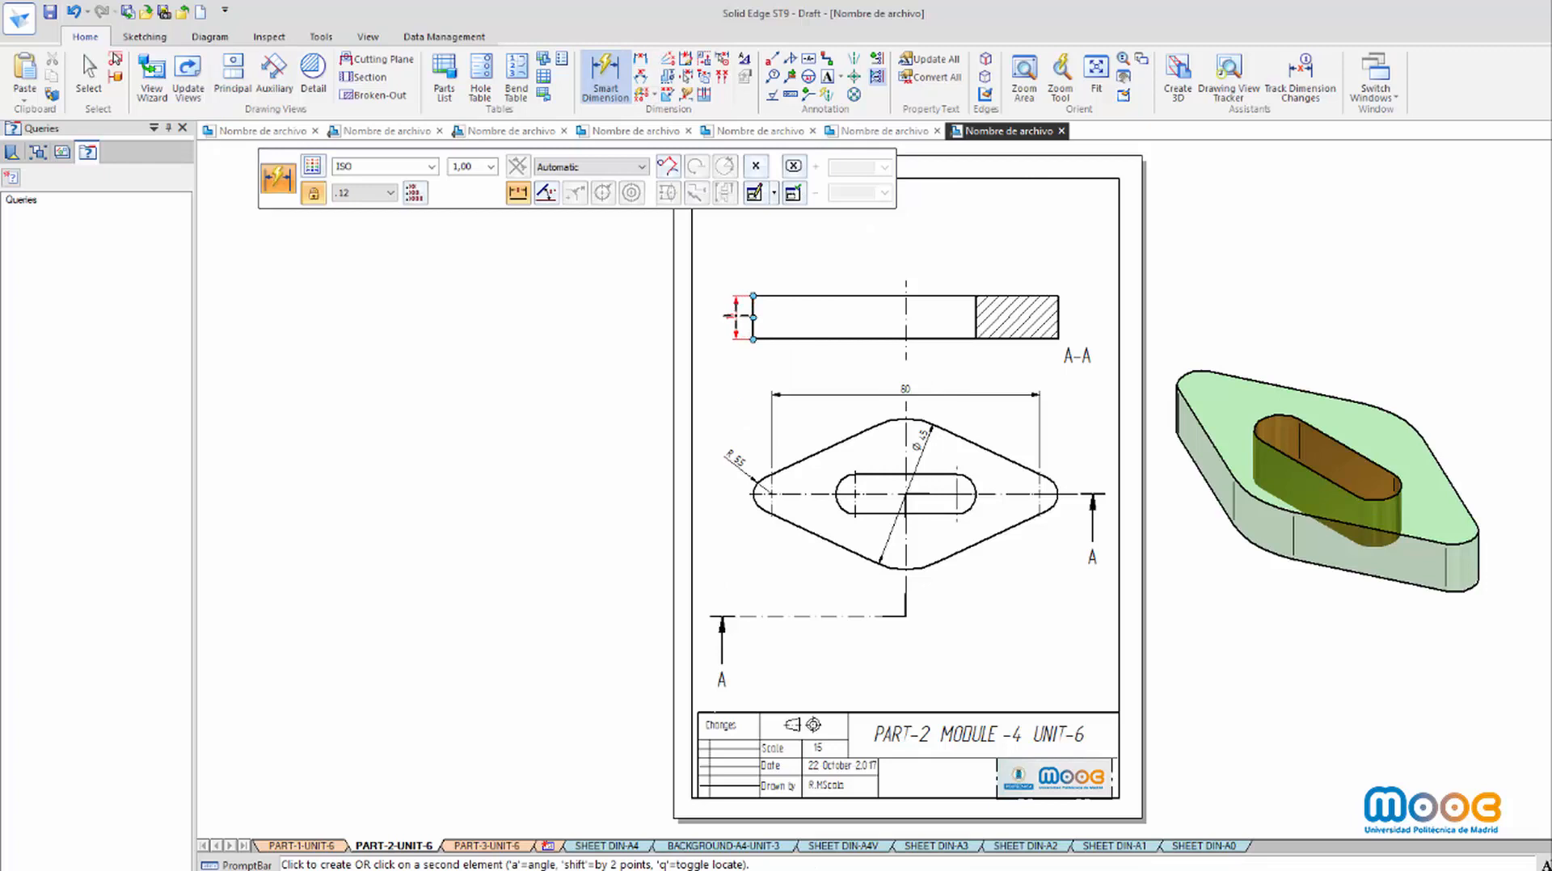
left_click(724, 315)
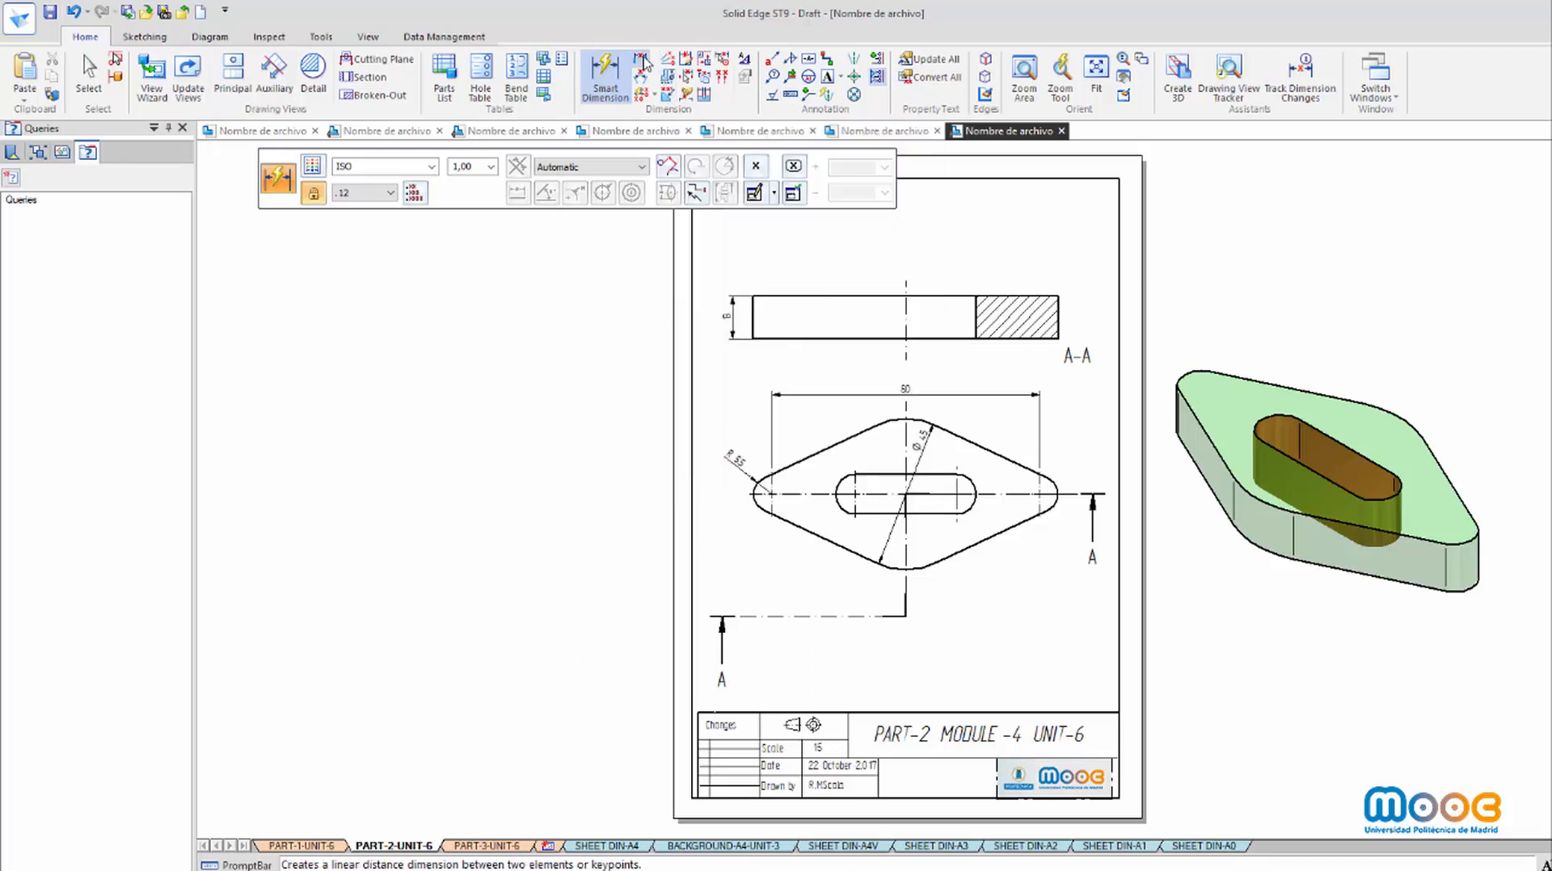
Add a horizontal Distance Between dimension between the slot arcs' vertical centerlines below the plan view, and shift its text off the centerline
left_click(641, 60)
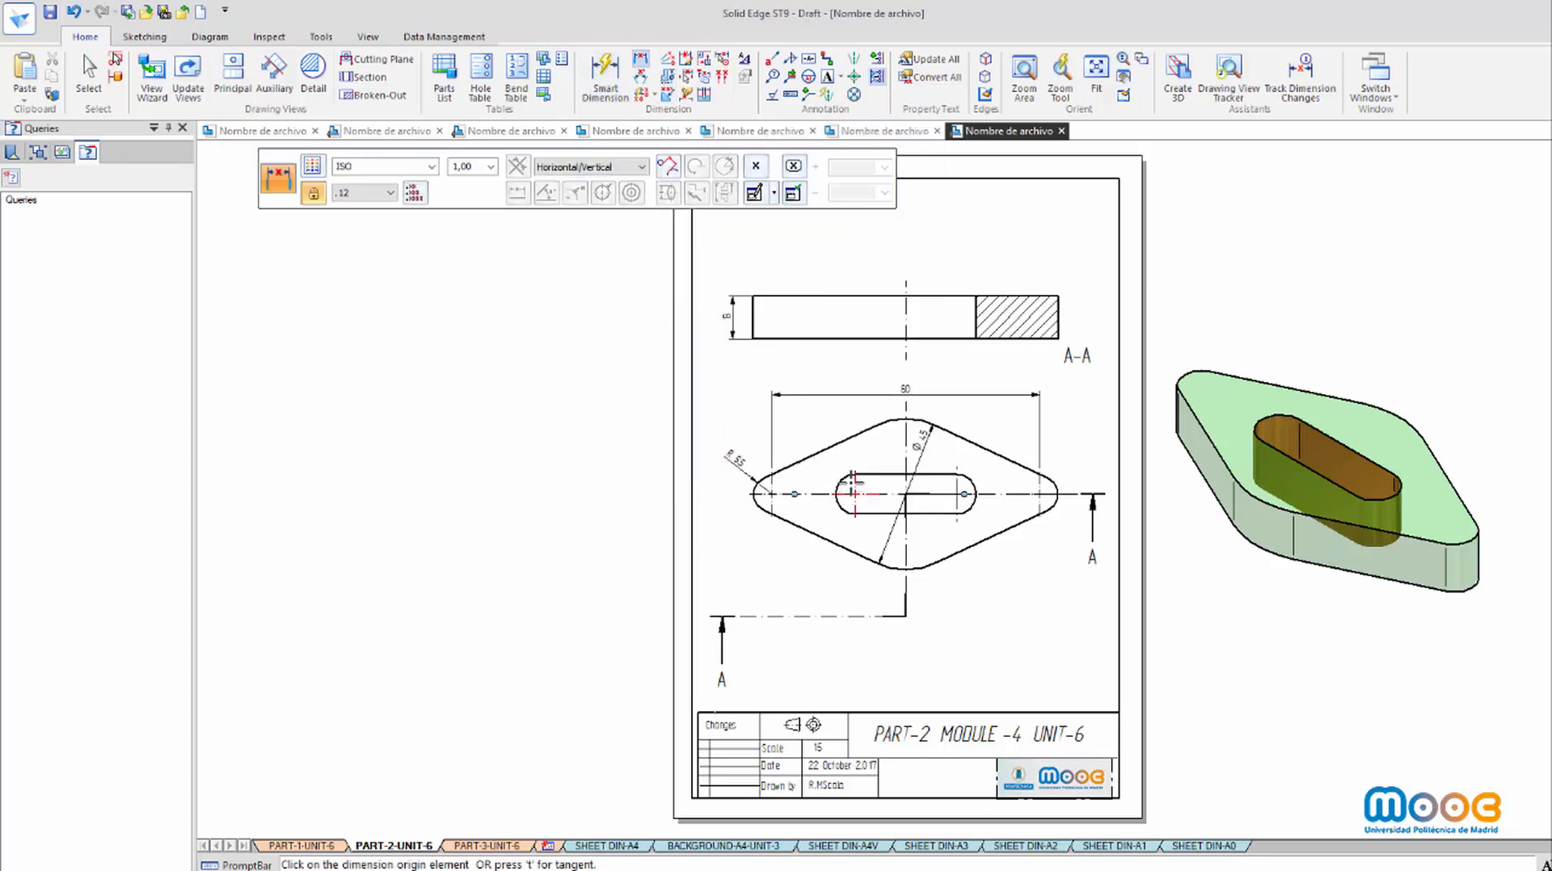
left_click(851, 483)
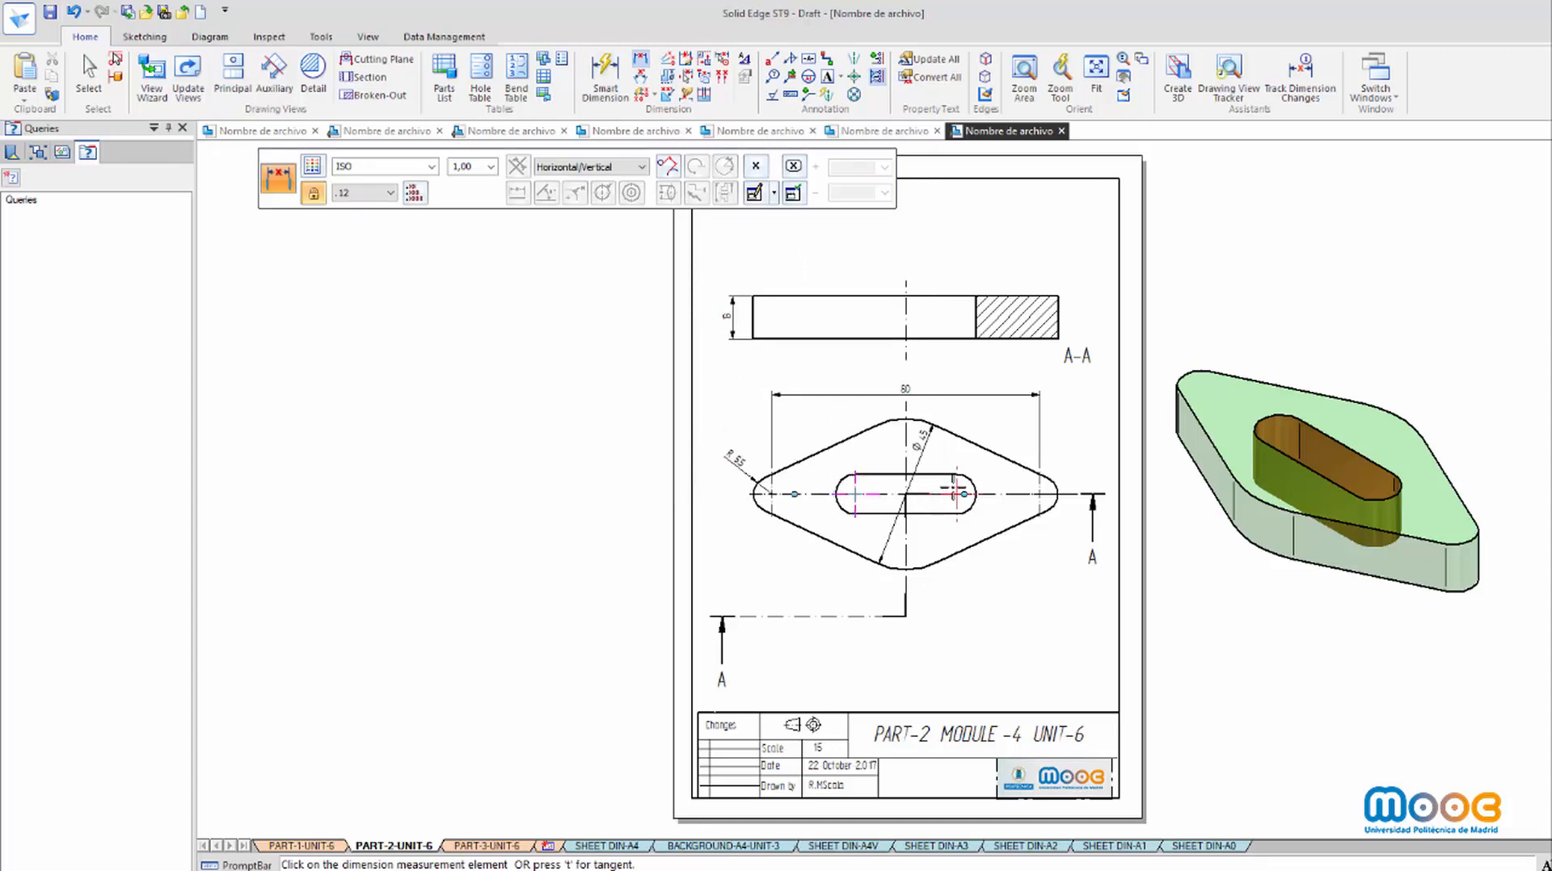
left_click(953, 490)
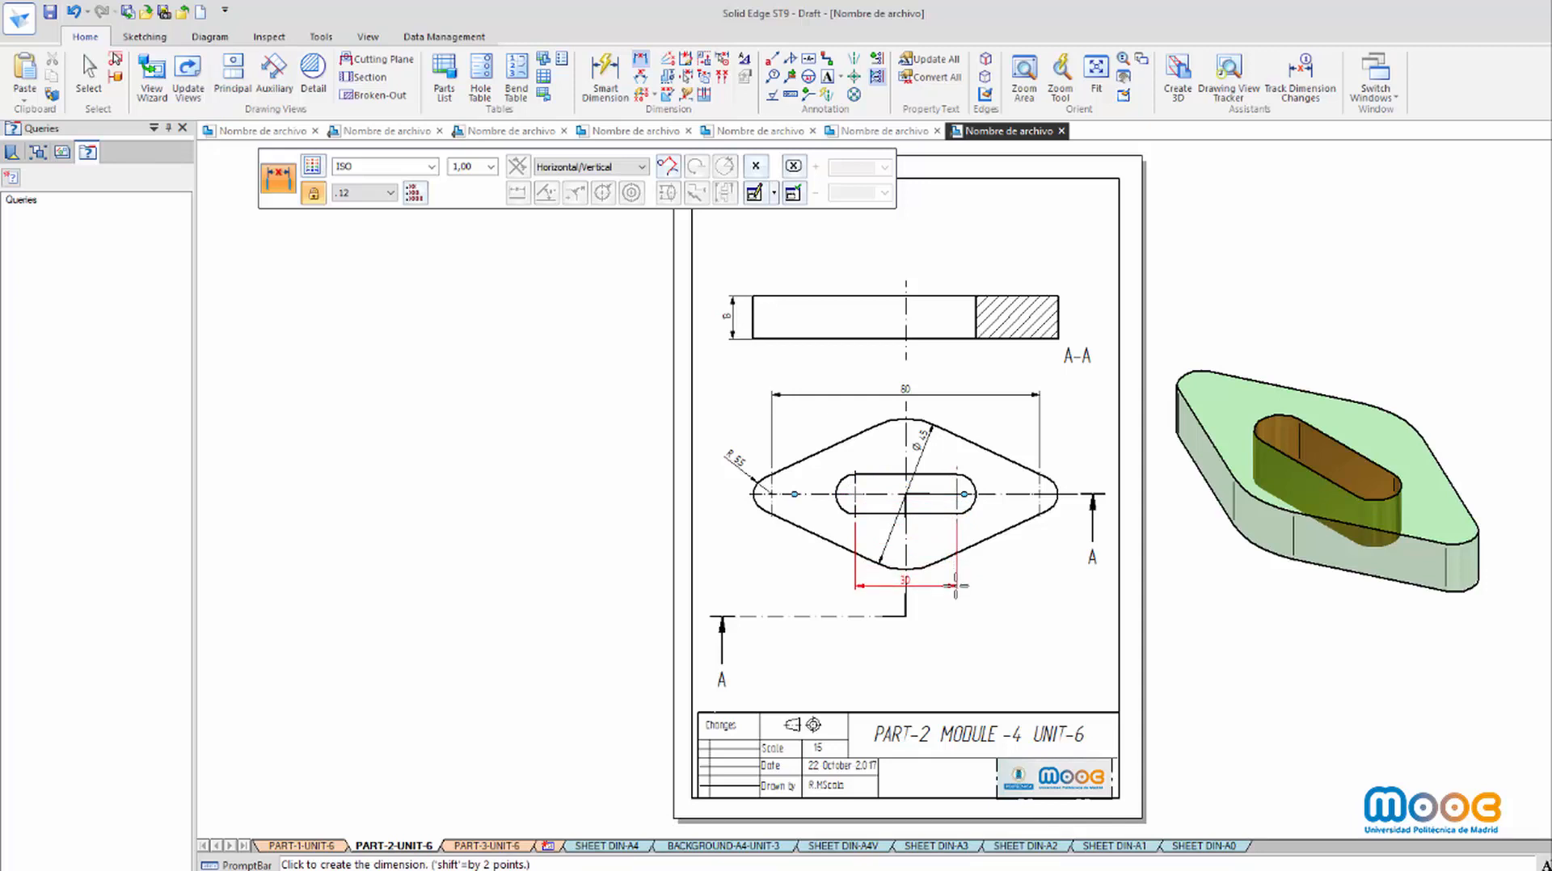
left_click(961, 586)
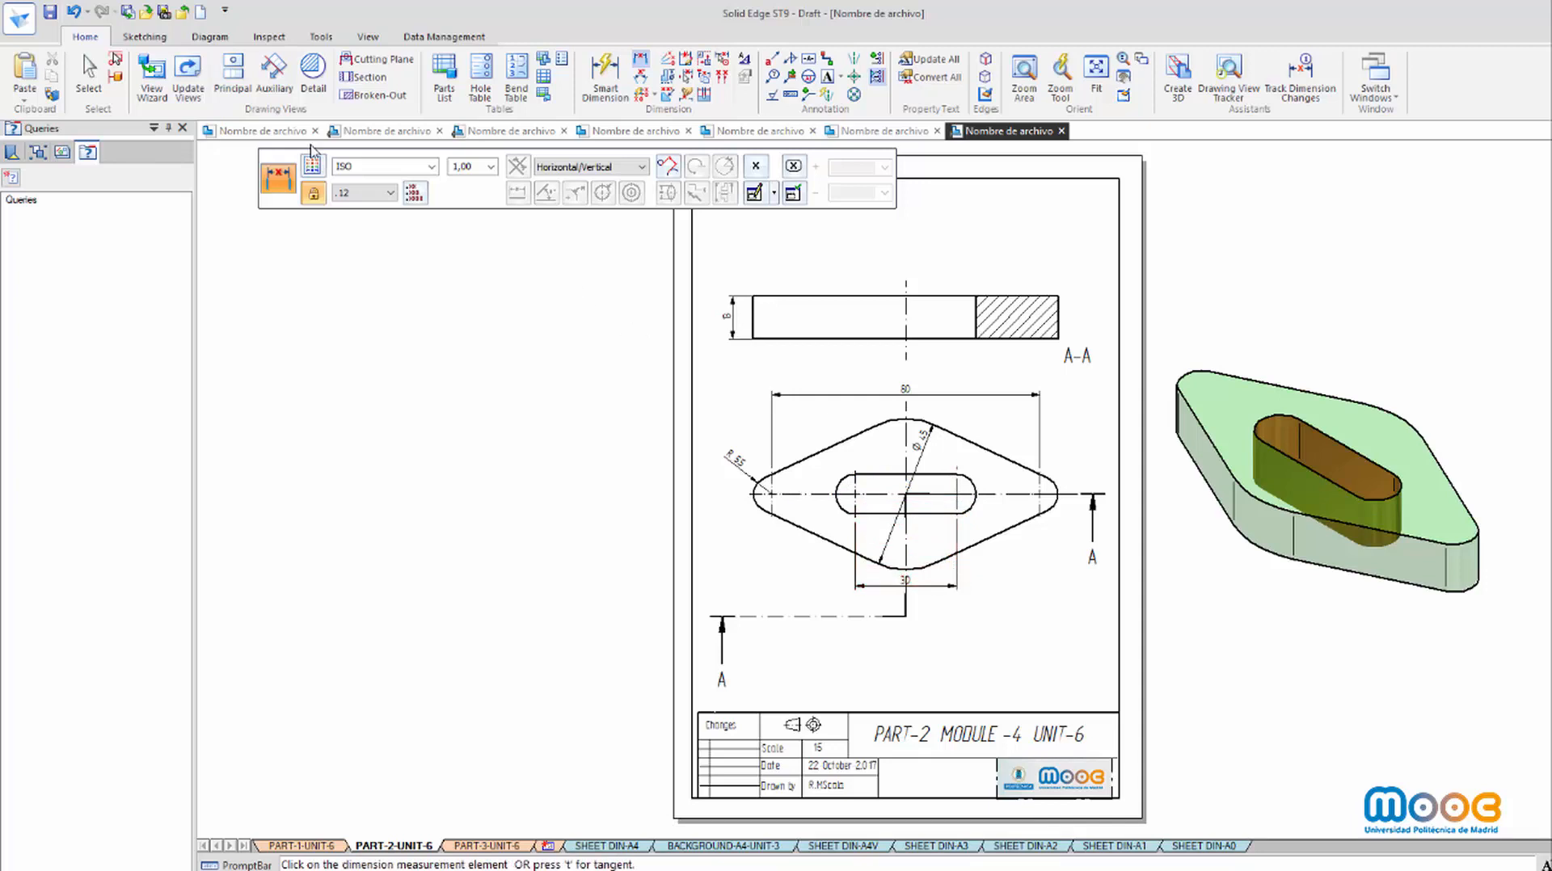
left_click(89, 77)
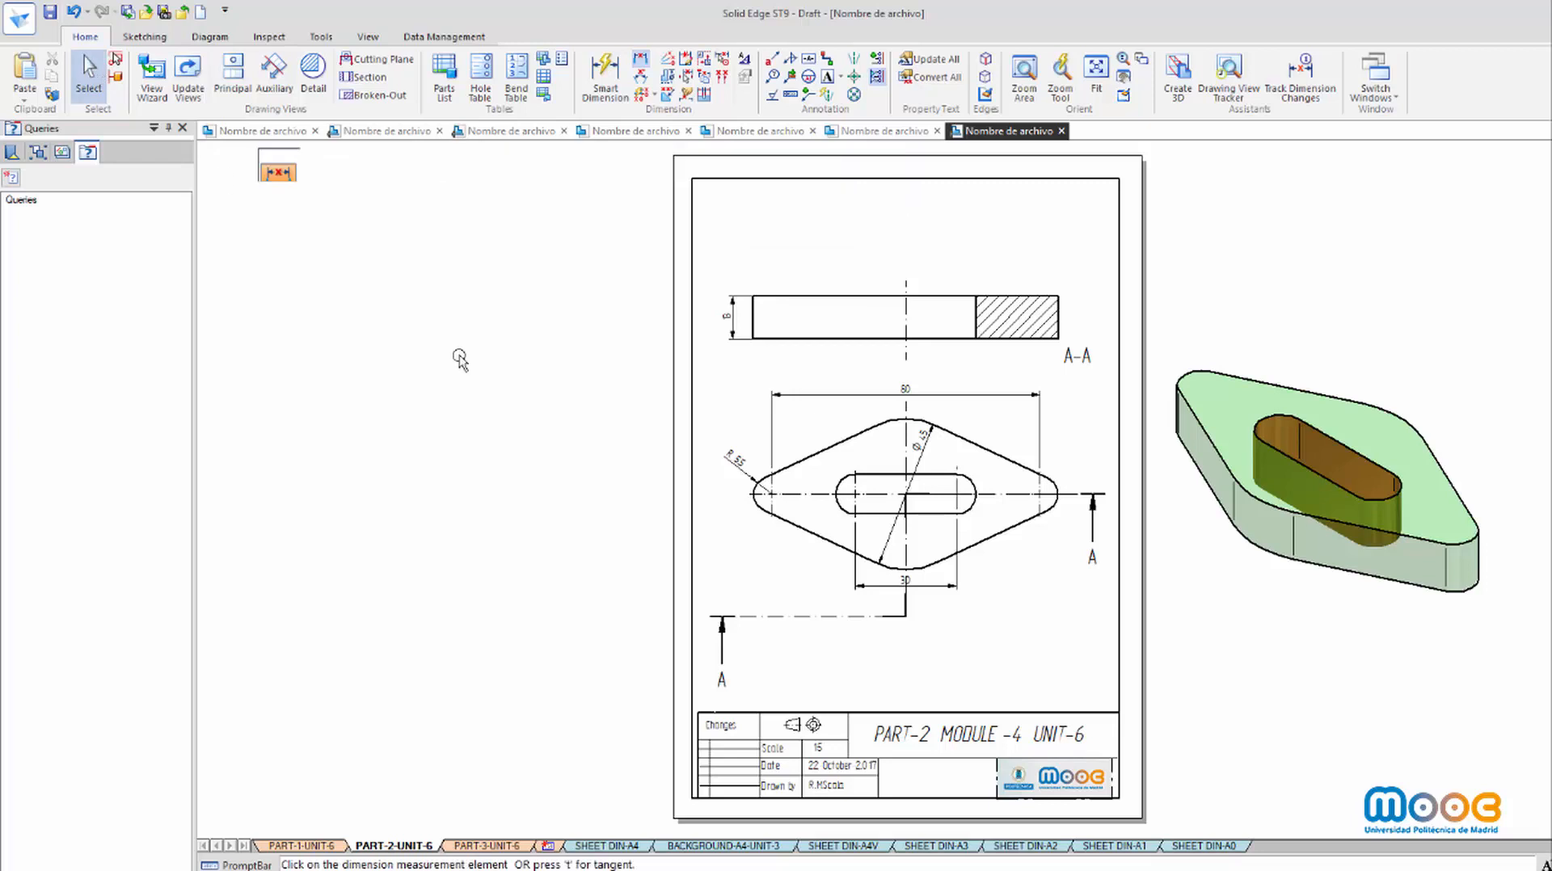
left_click(899, 583)
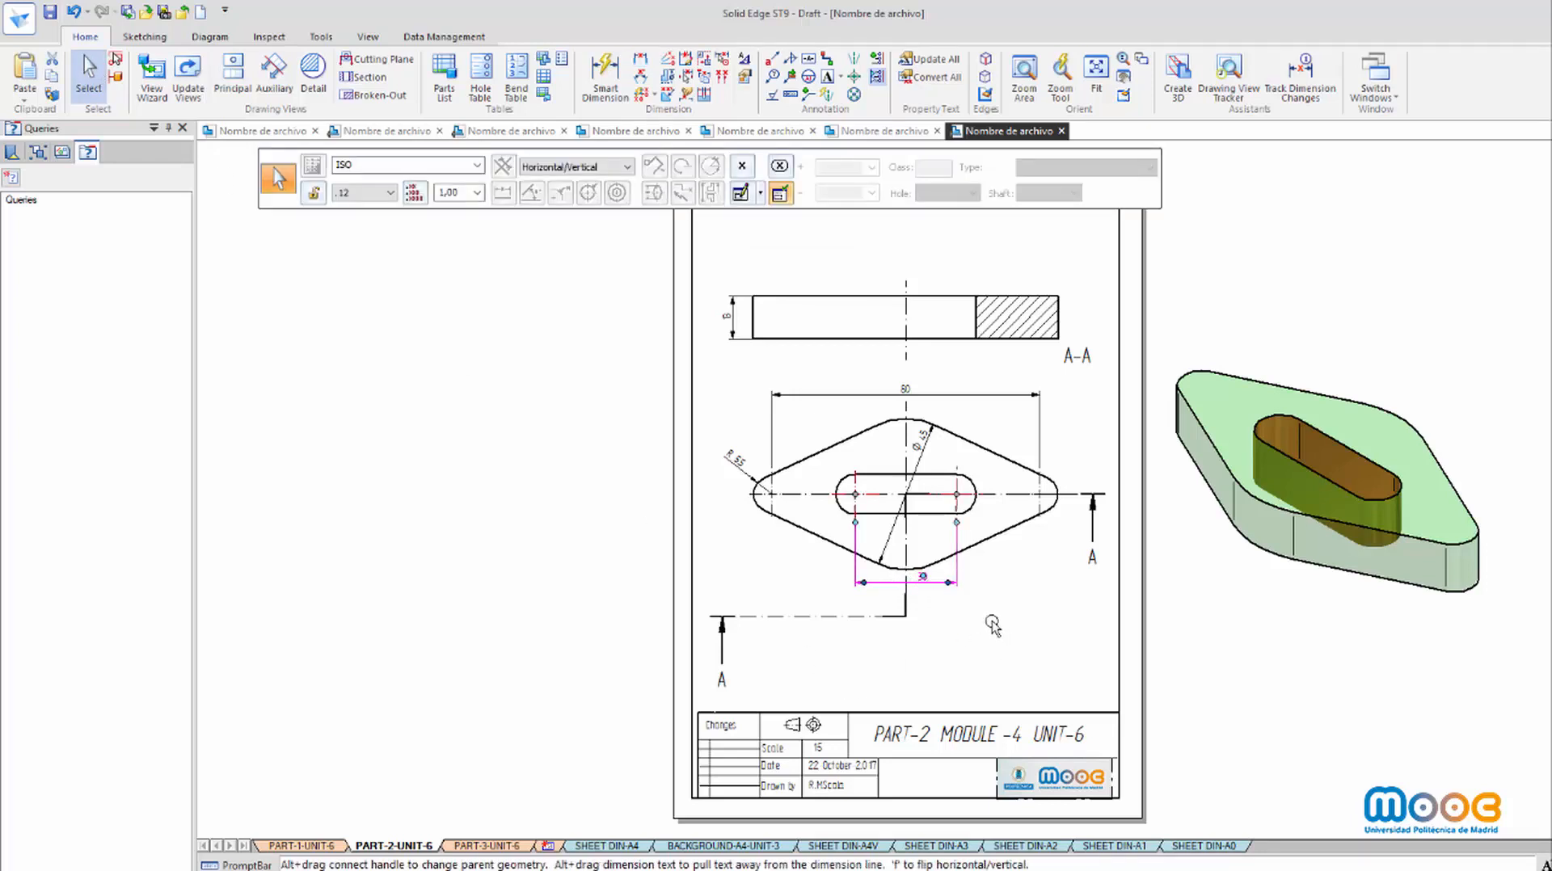
left_click(658, 564)
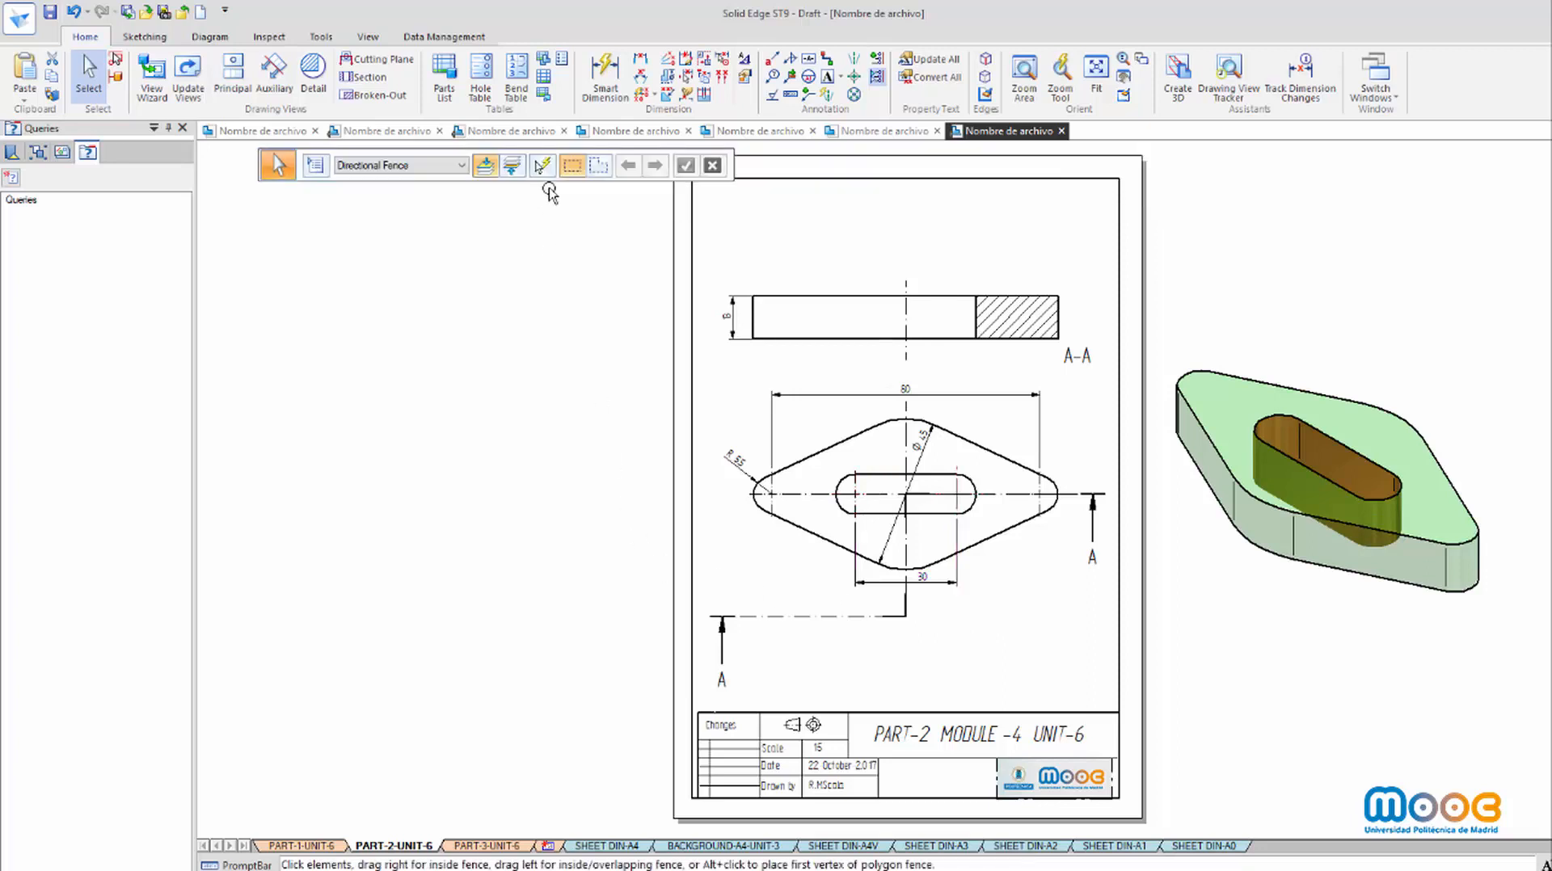
Add a vertical Distance Between dimension between the slot's two straight edges, left of the slot, and move its text clear of the centerline
left_click(629, 77)
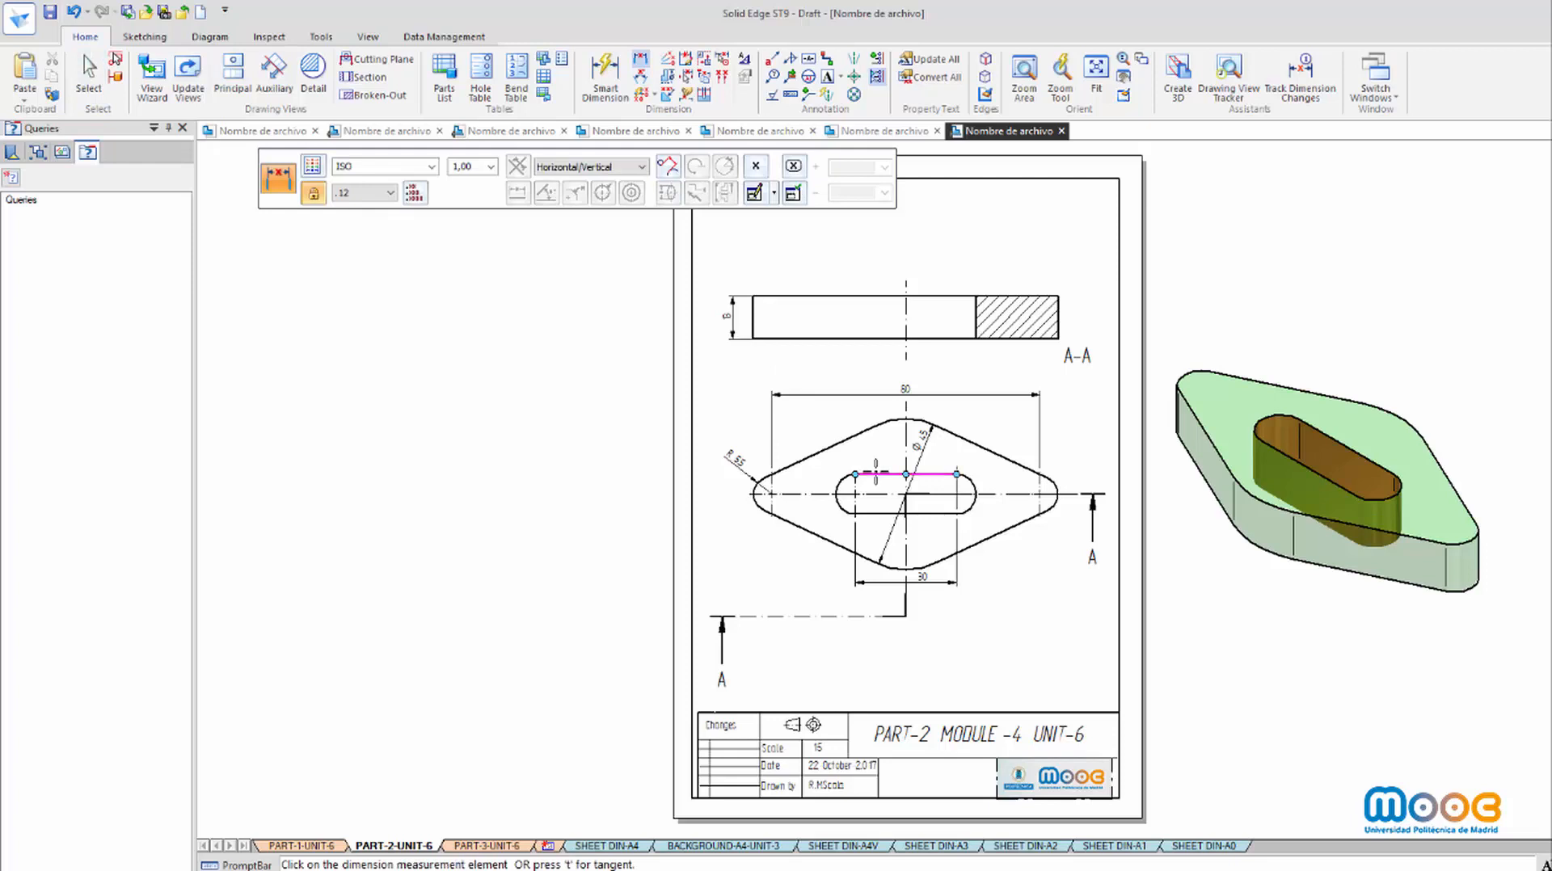
left_click(880, 509)
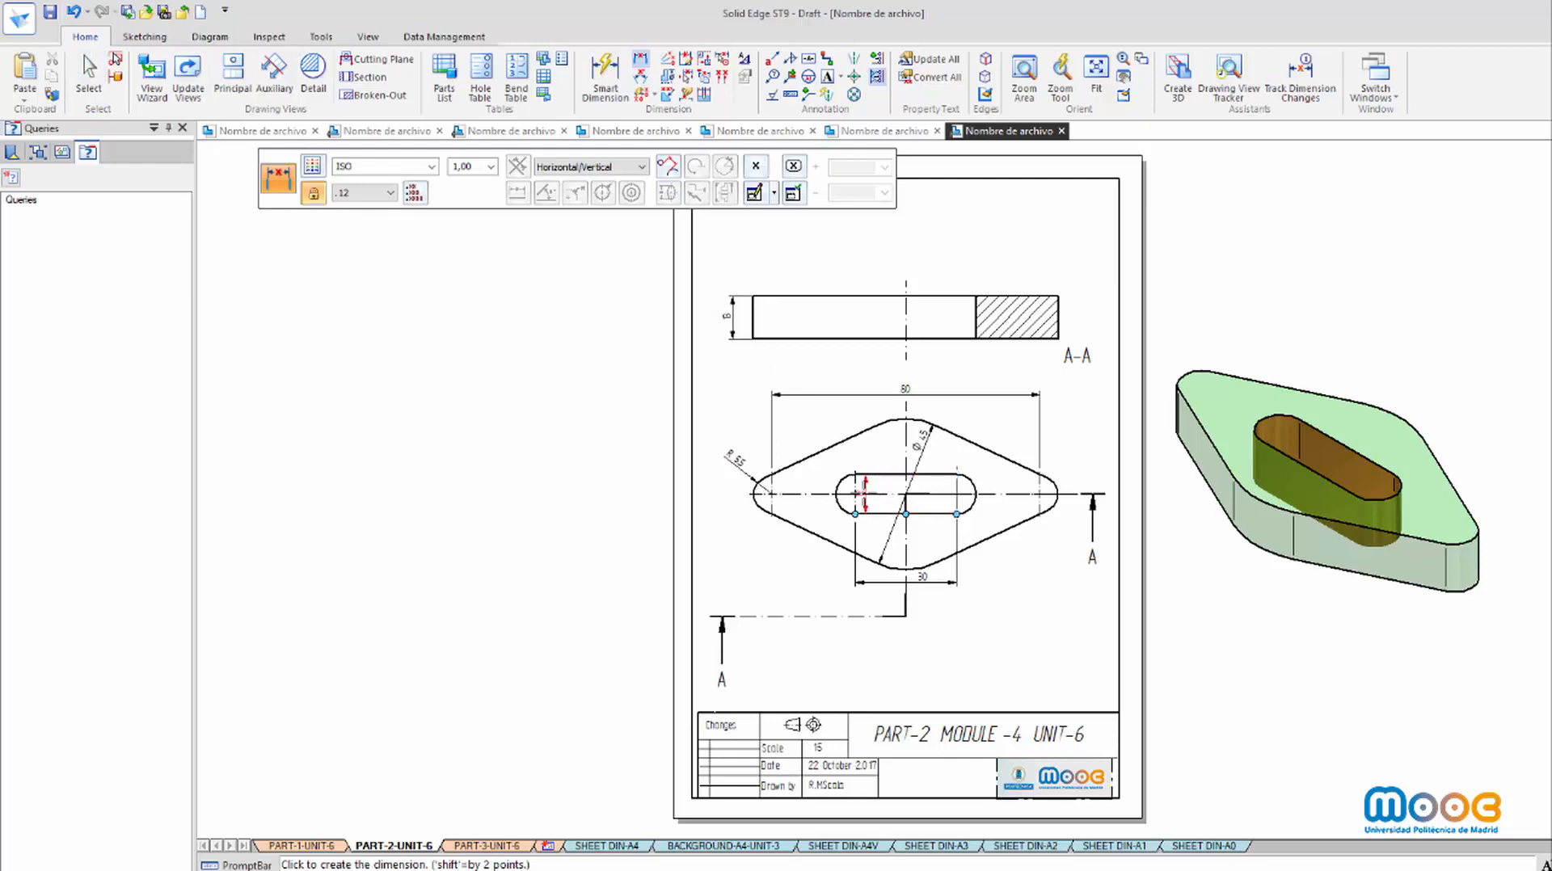
left_click(812, 491)
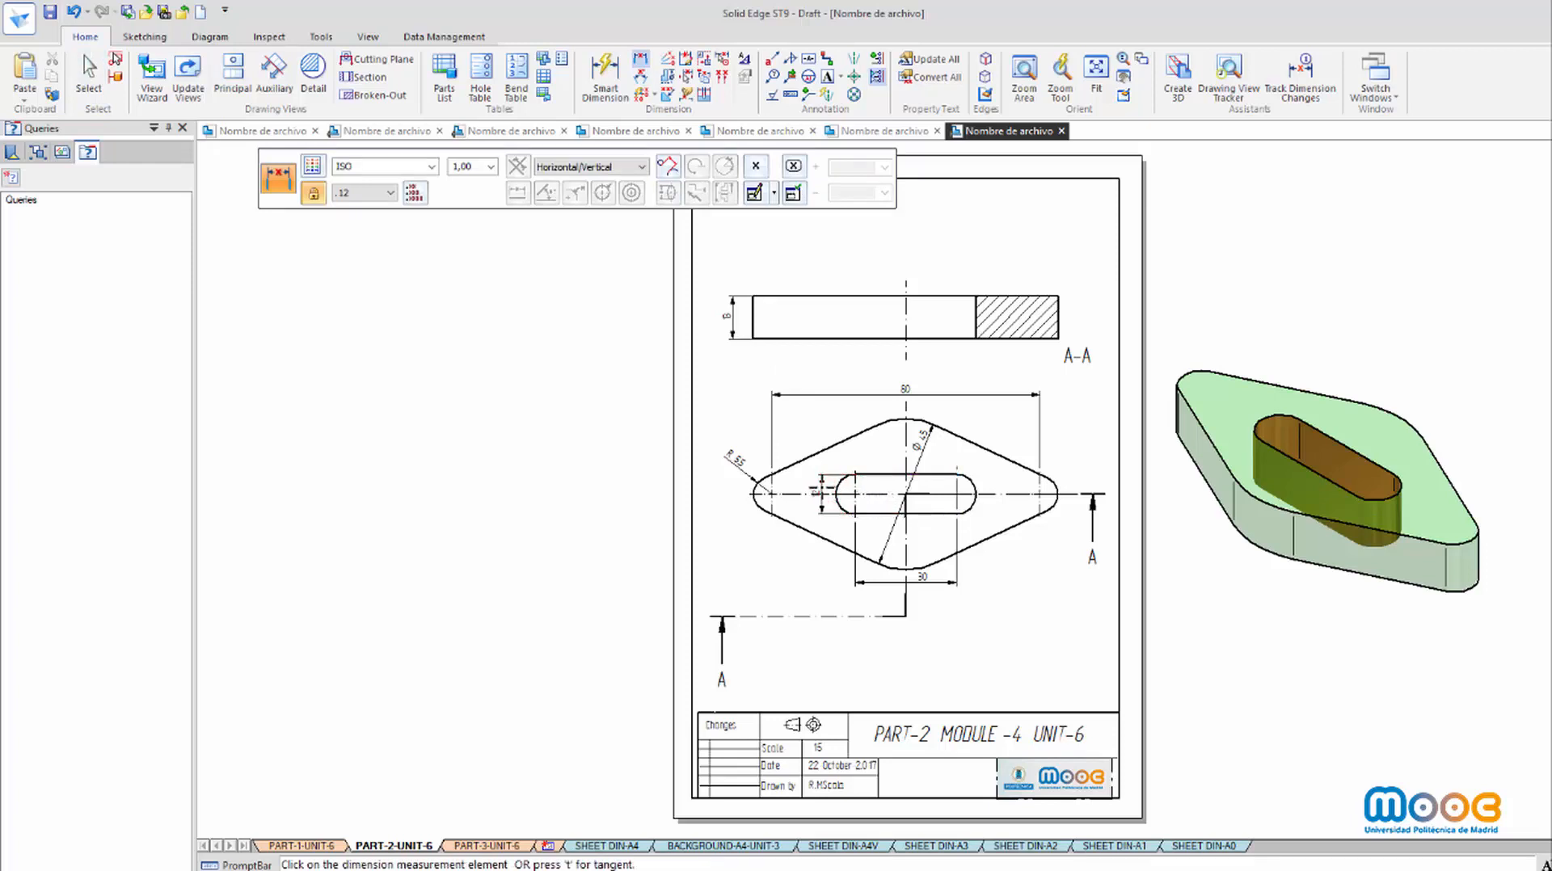
left_click(89, 75)
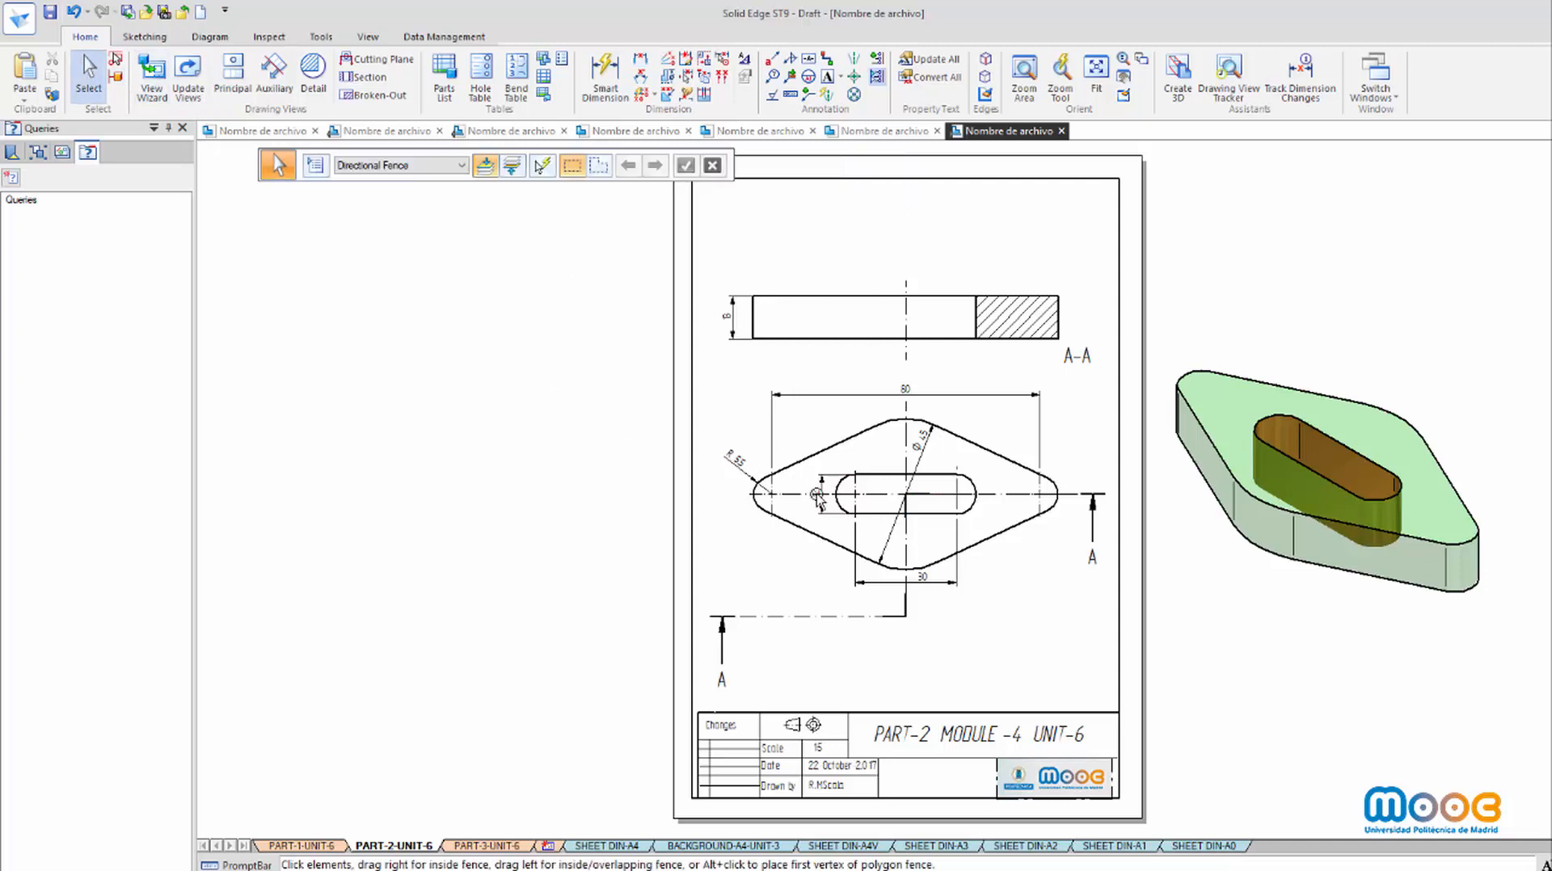
left_click(818, 495)
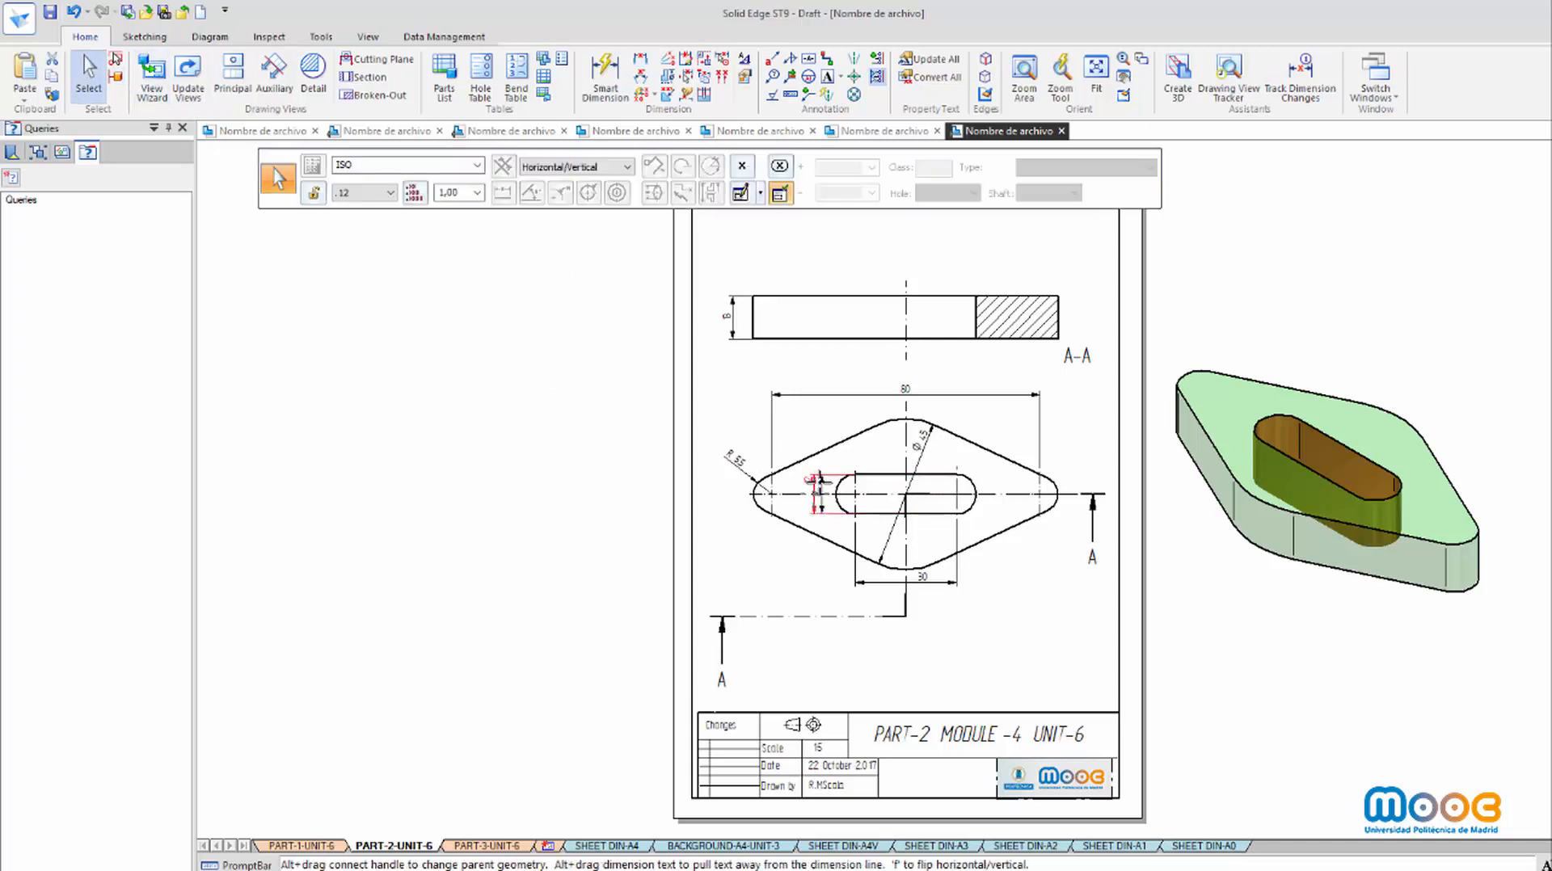
left_click_drag(820, 480, 819, 488)
left_click(596, 509)
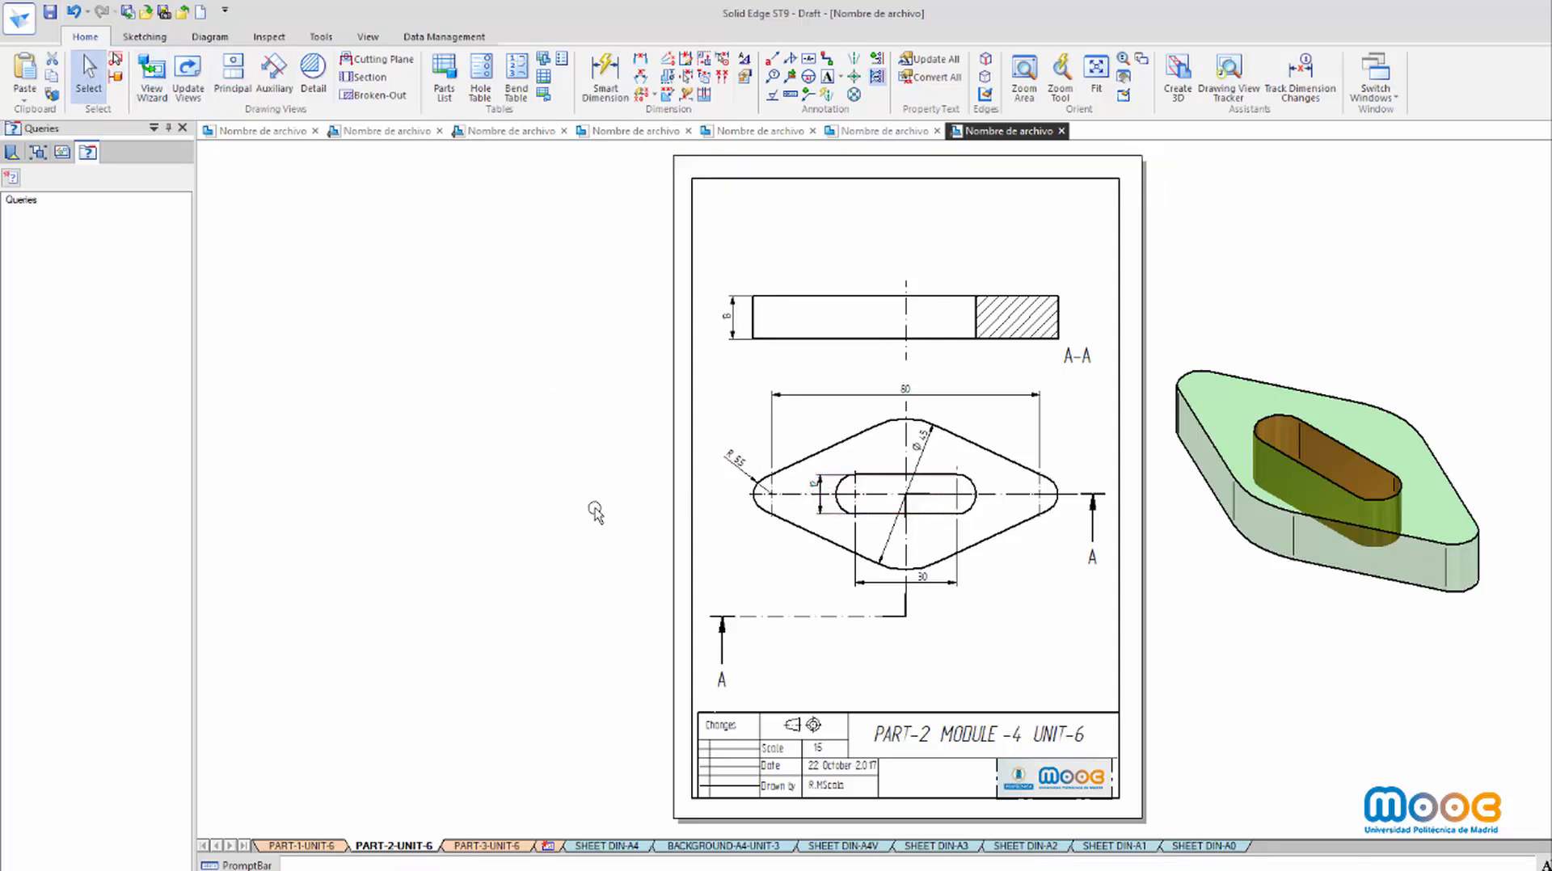
Add a radius Smart Dimension to the slot's right end arc, with its text outside the slot
left_click(618, 88)
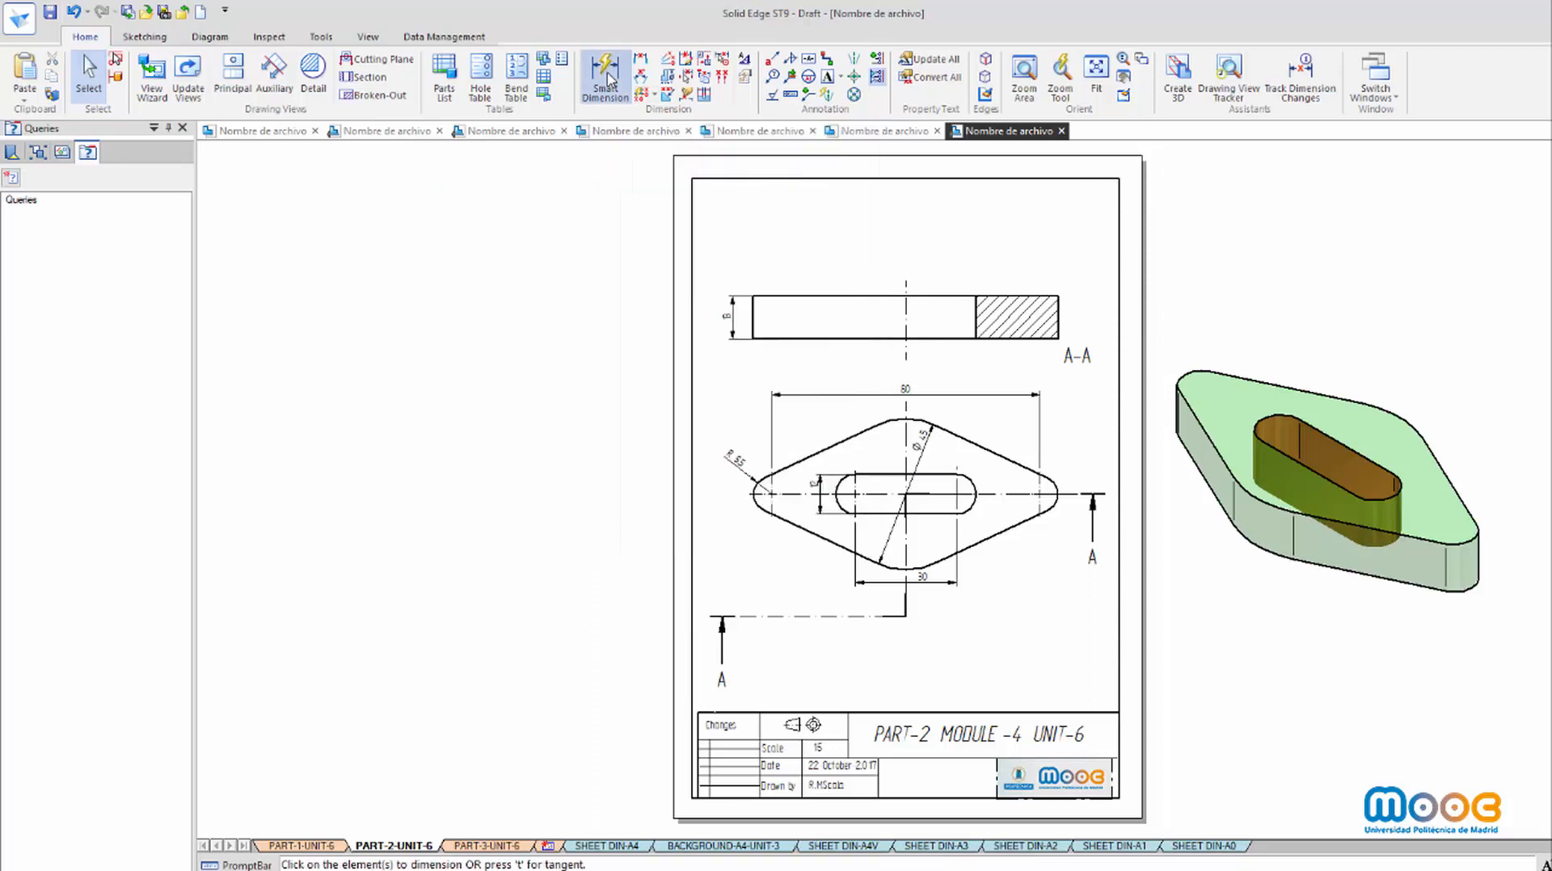
left_click(970, 486)
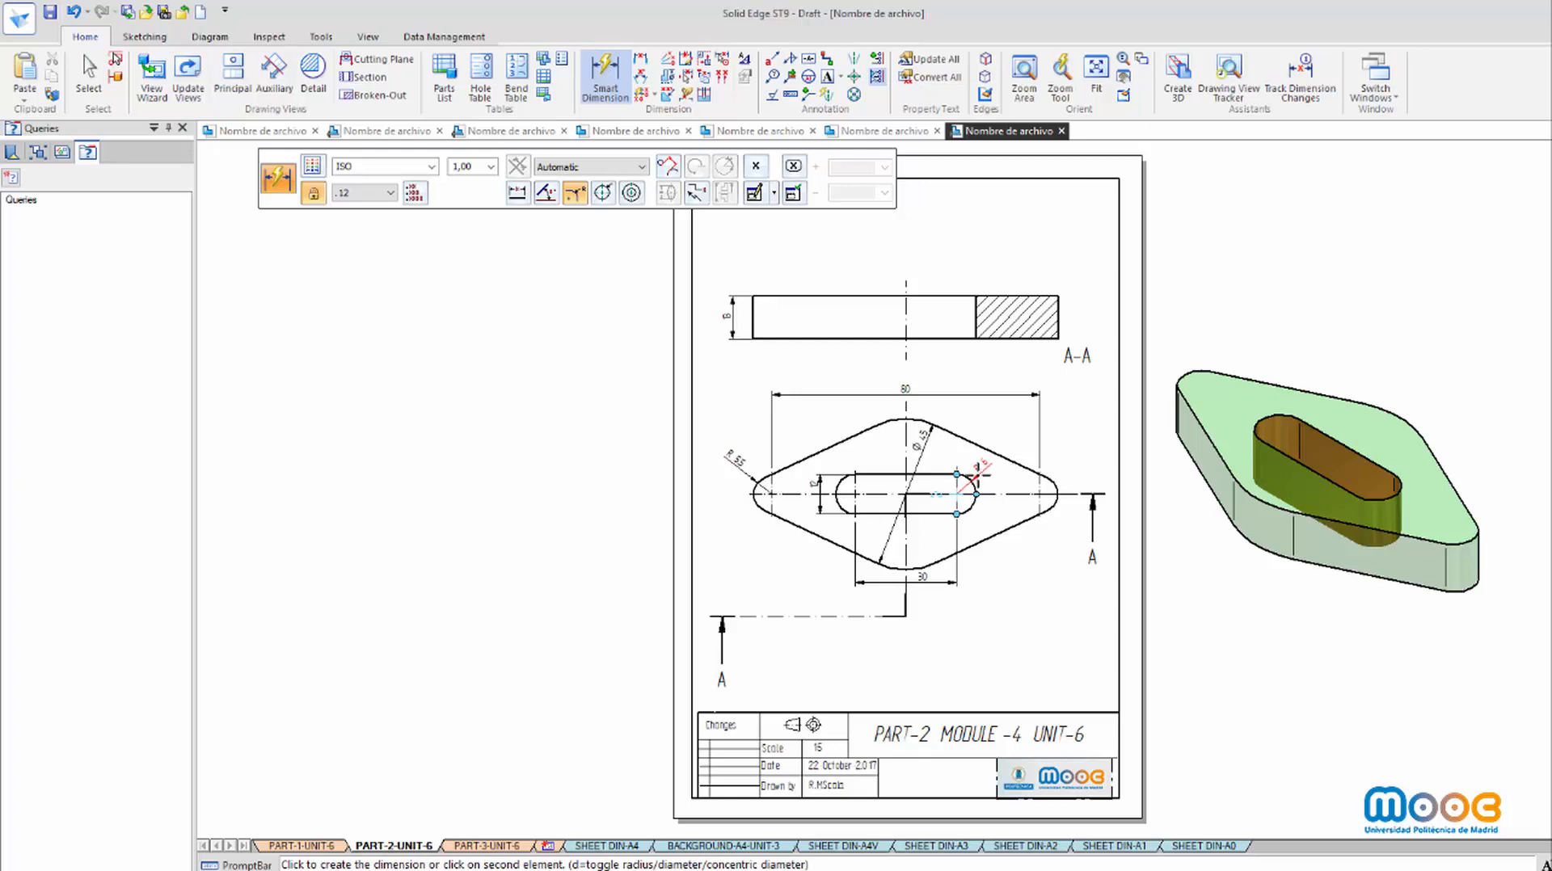
left_click(974, 478)
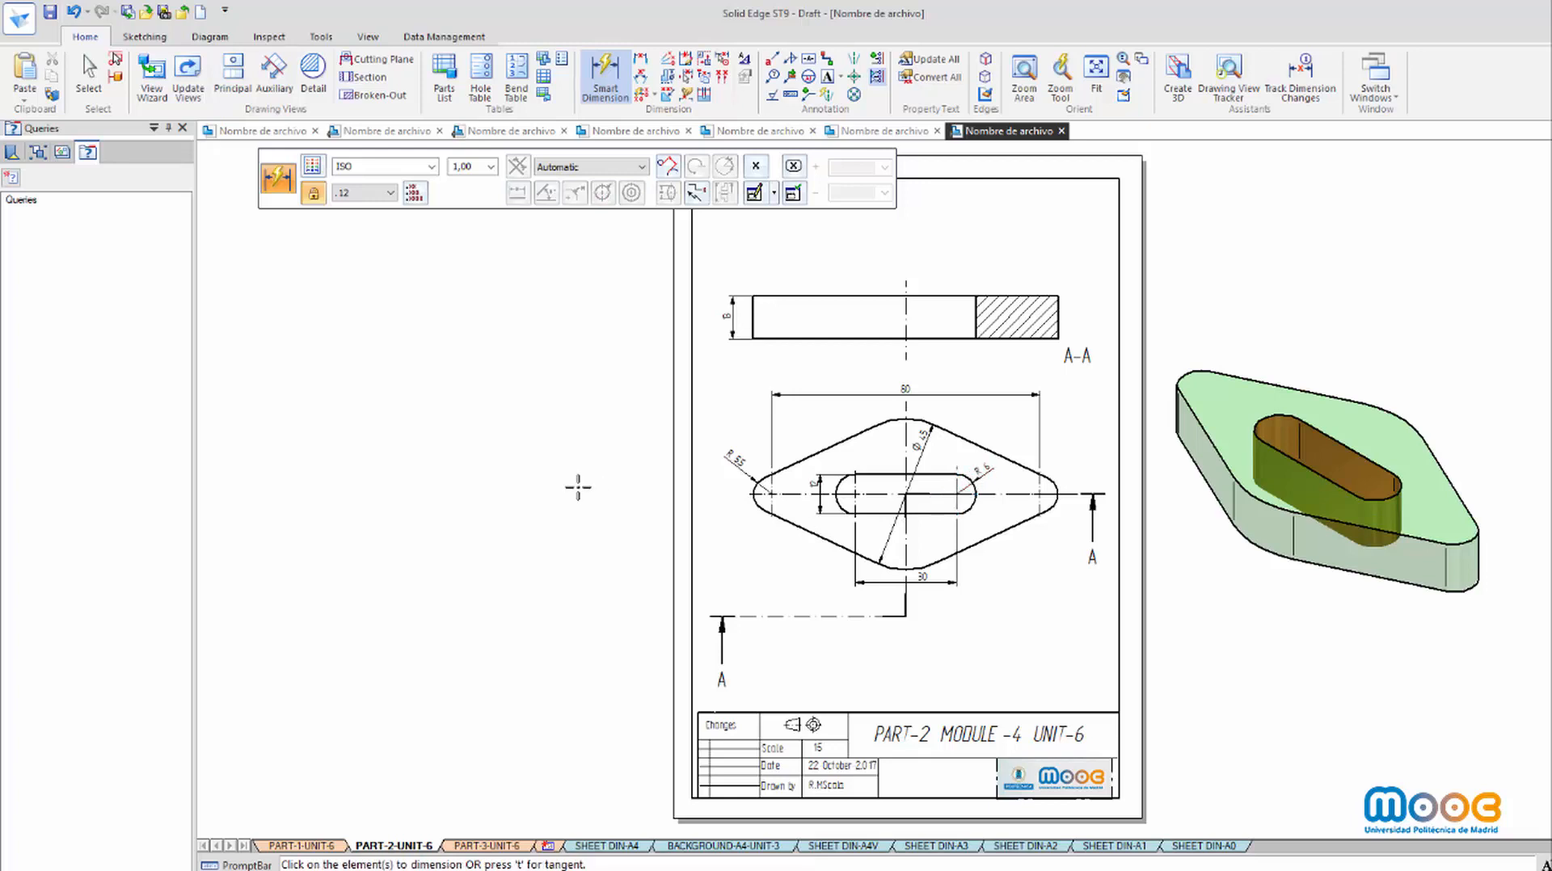
Change the slot radius dimension's type to Reference
left_click(89, 75)
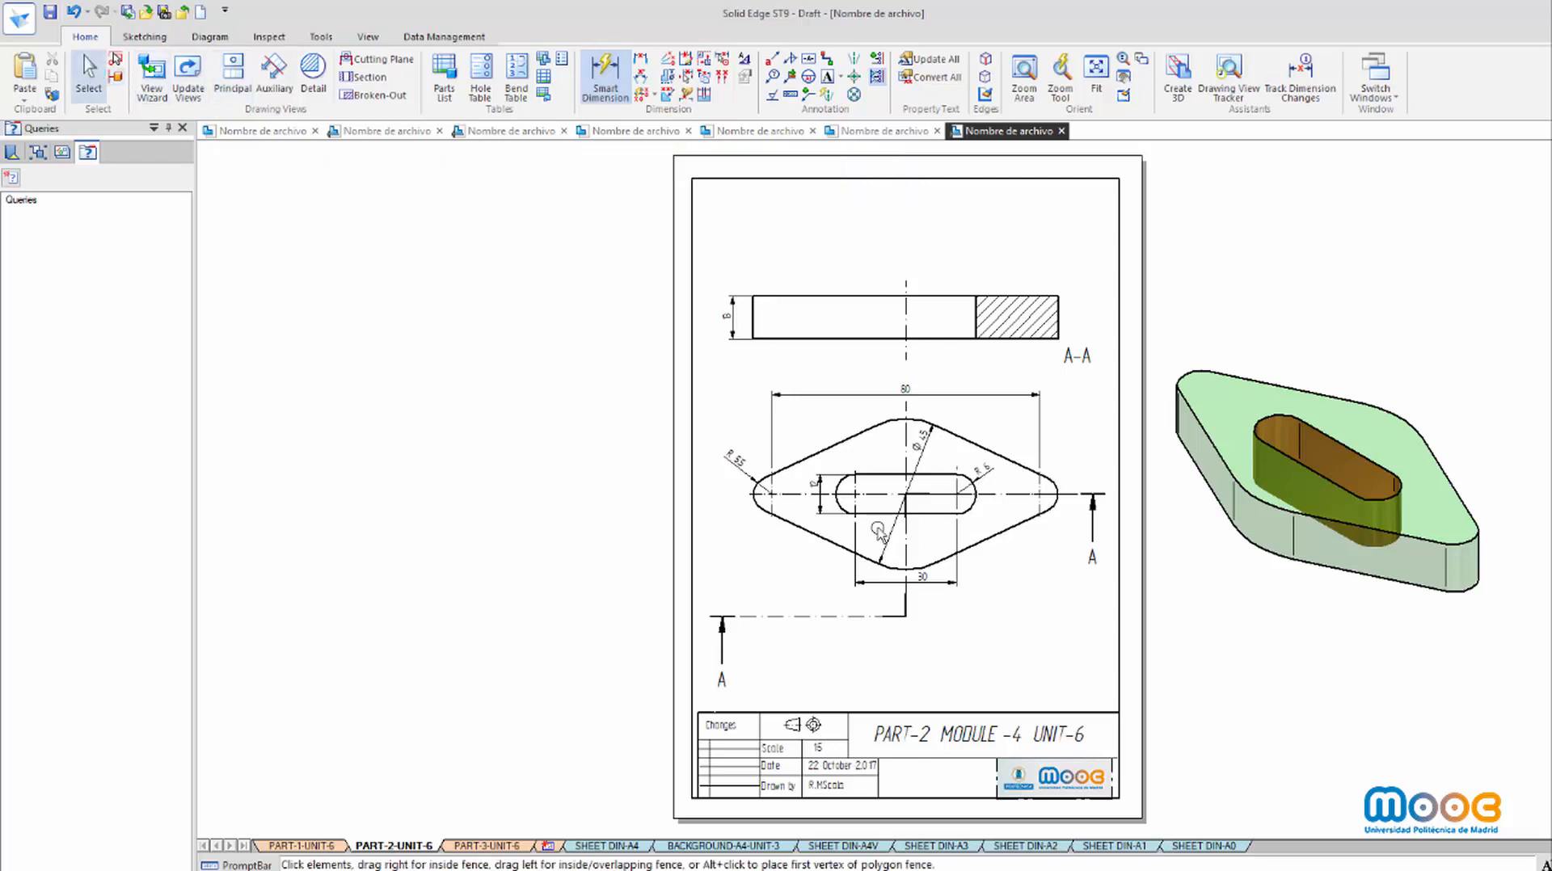
left_click(985, 476)
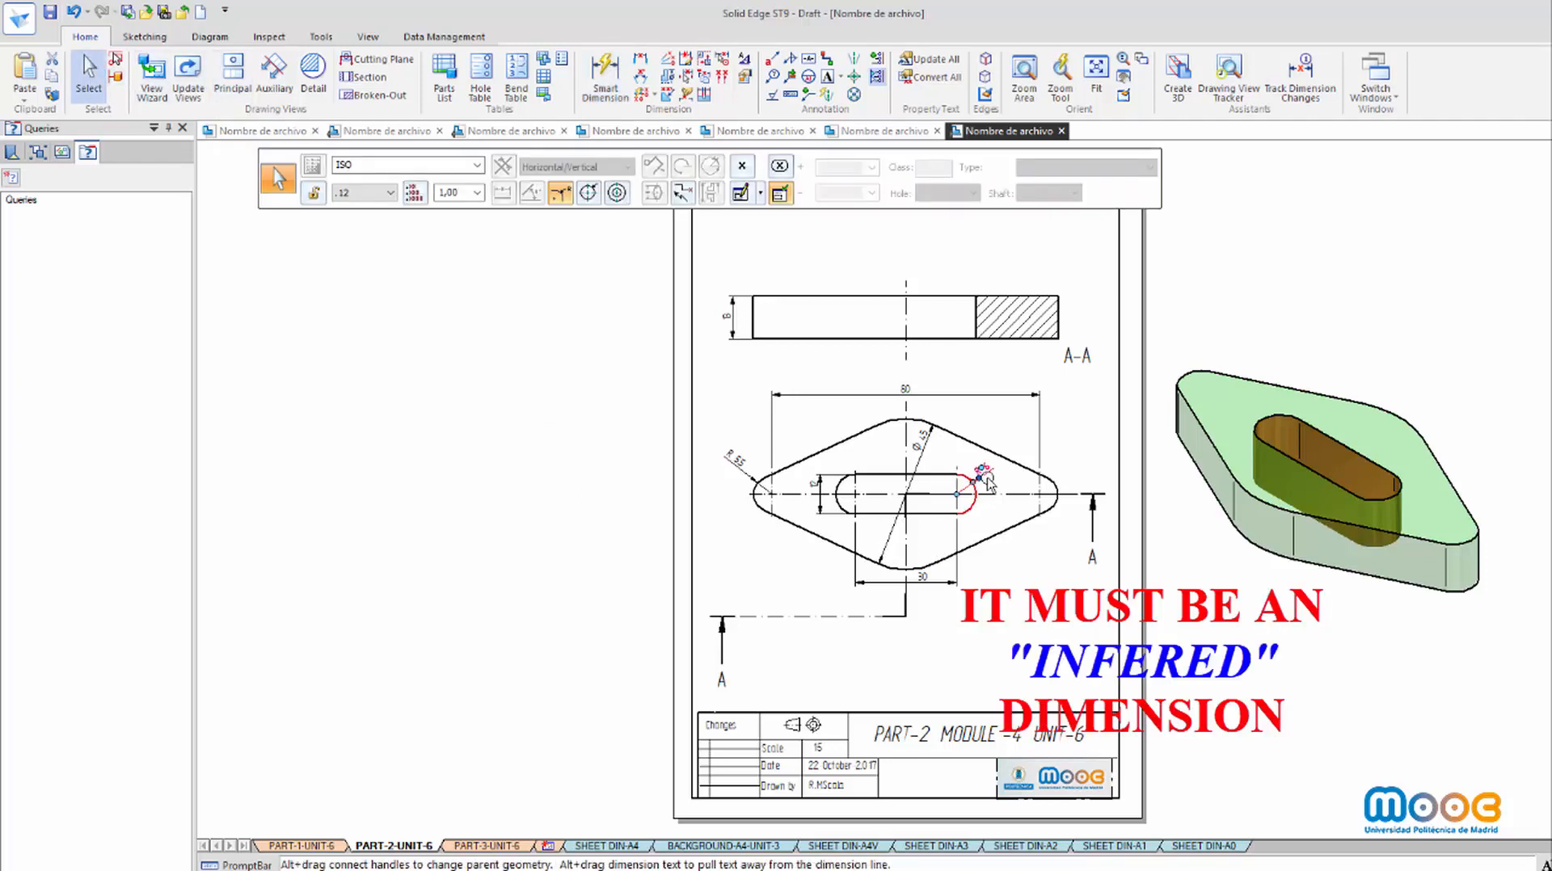
left_click(742, 166)
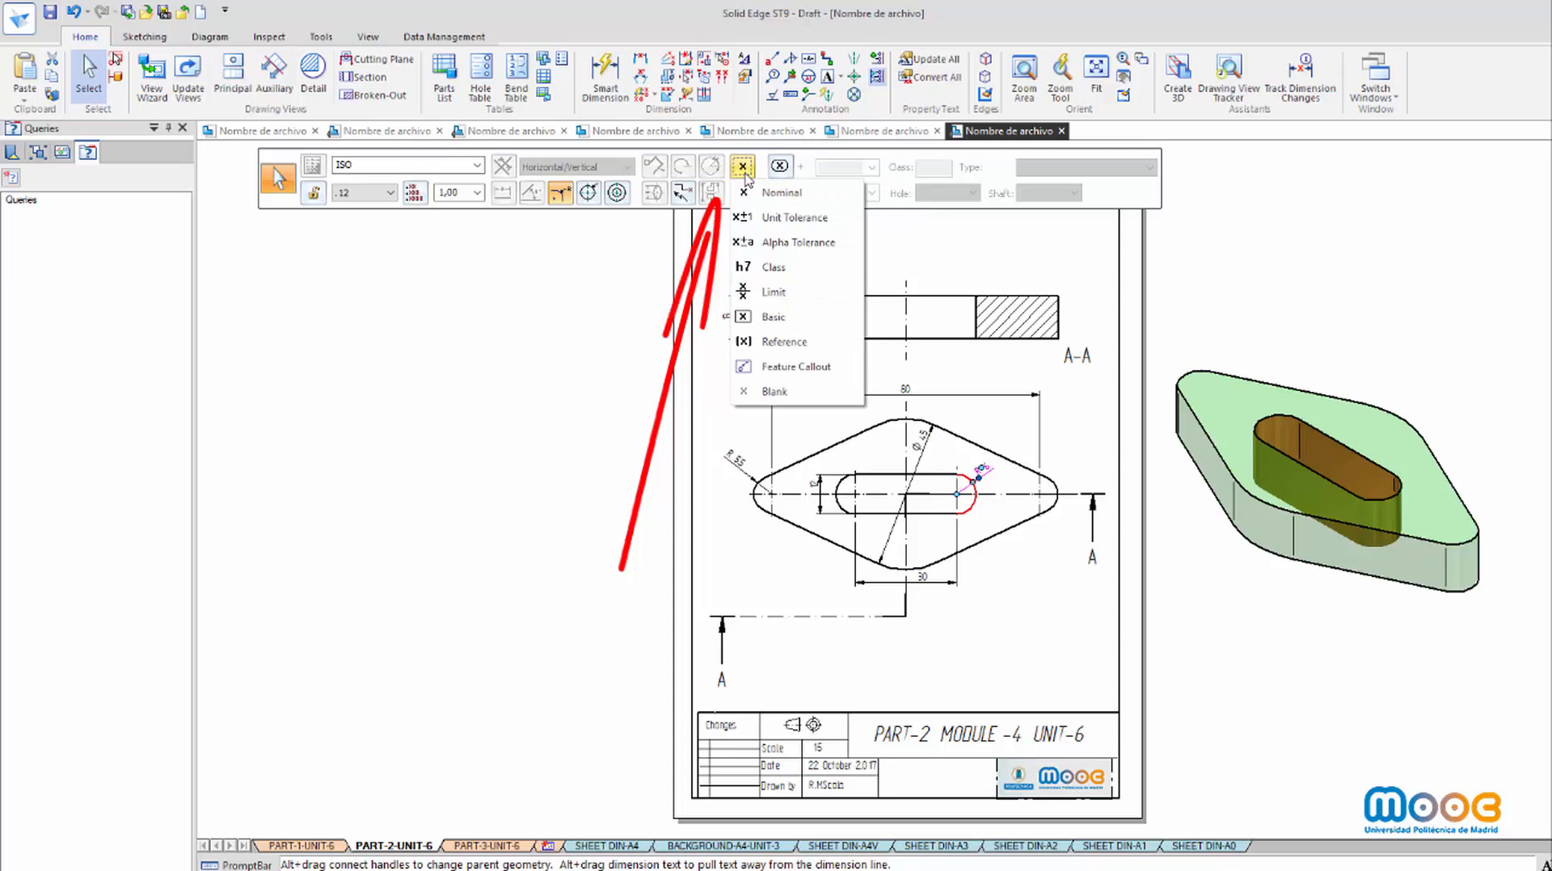
left_click(775, 343)
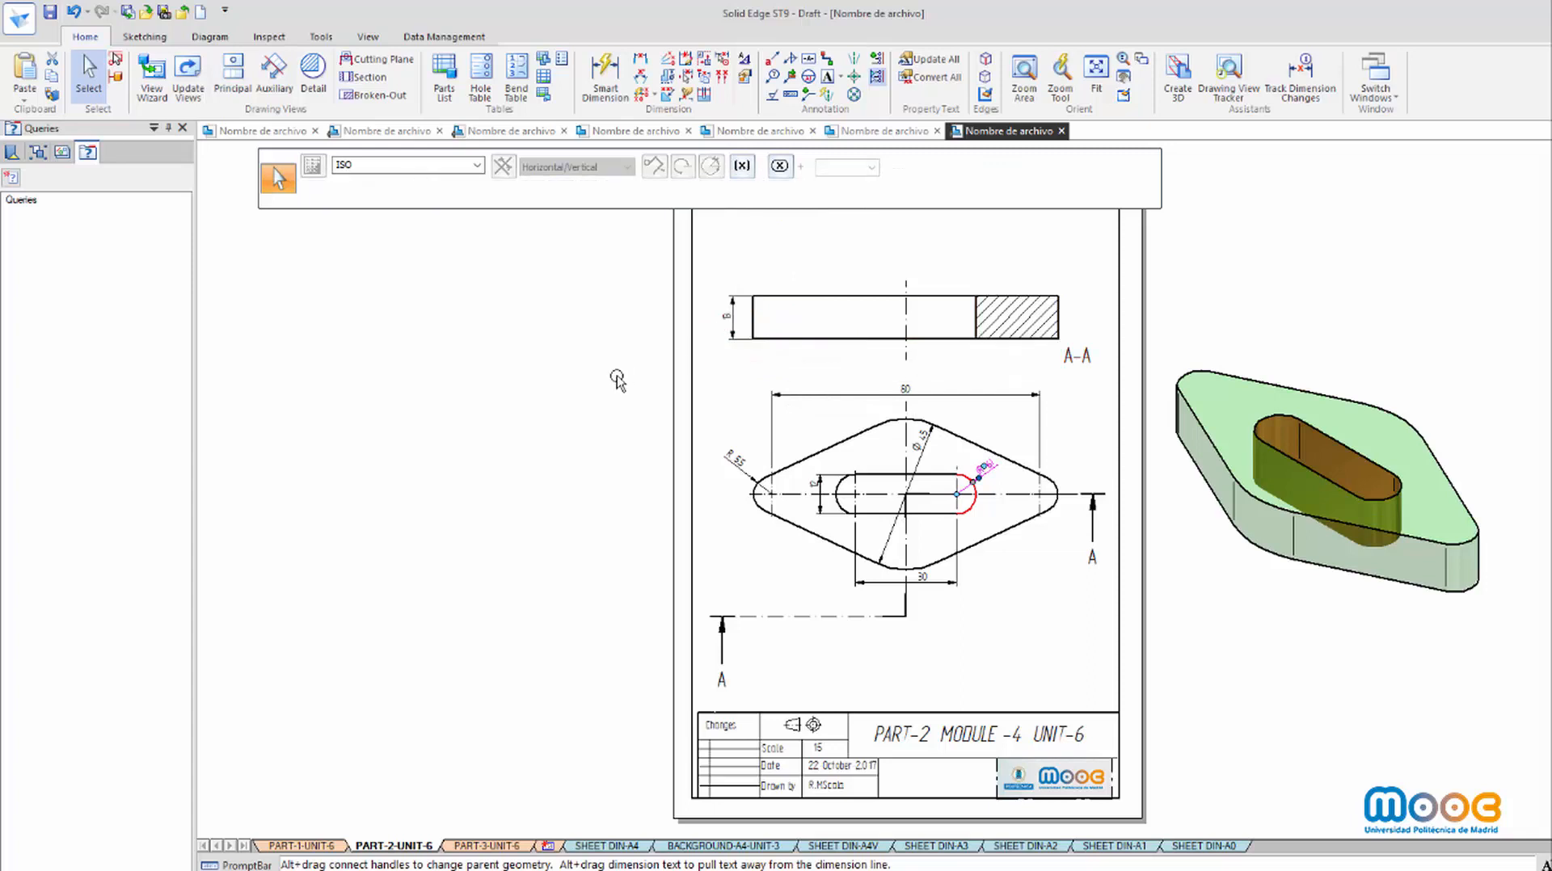
key("Escape")
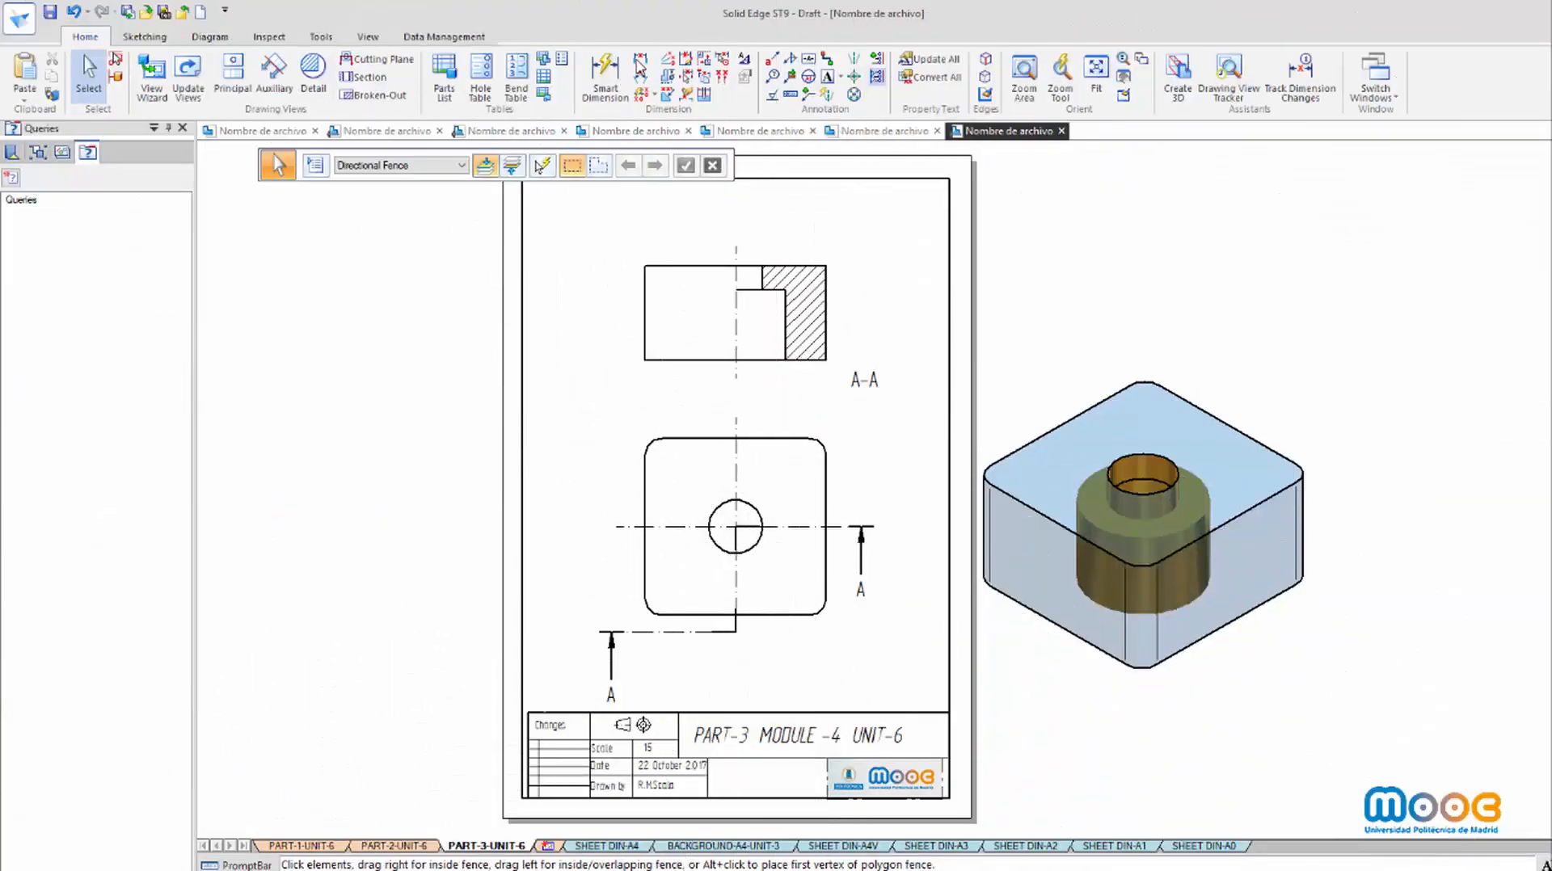
On the PART-3-UNIT-6 sheet, add Distance Between dimensions for the plan view's overall width above it and overall height to its left
left_click(640, 61)
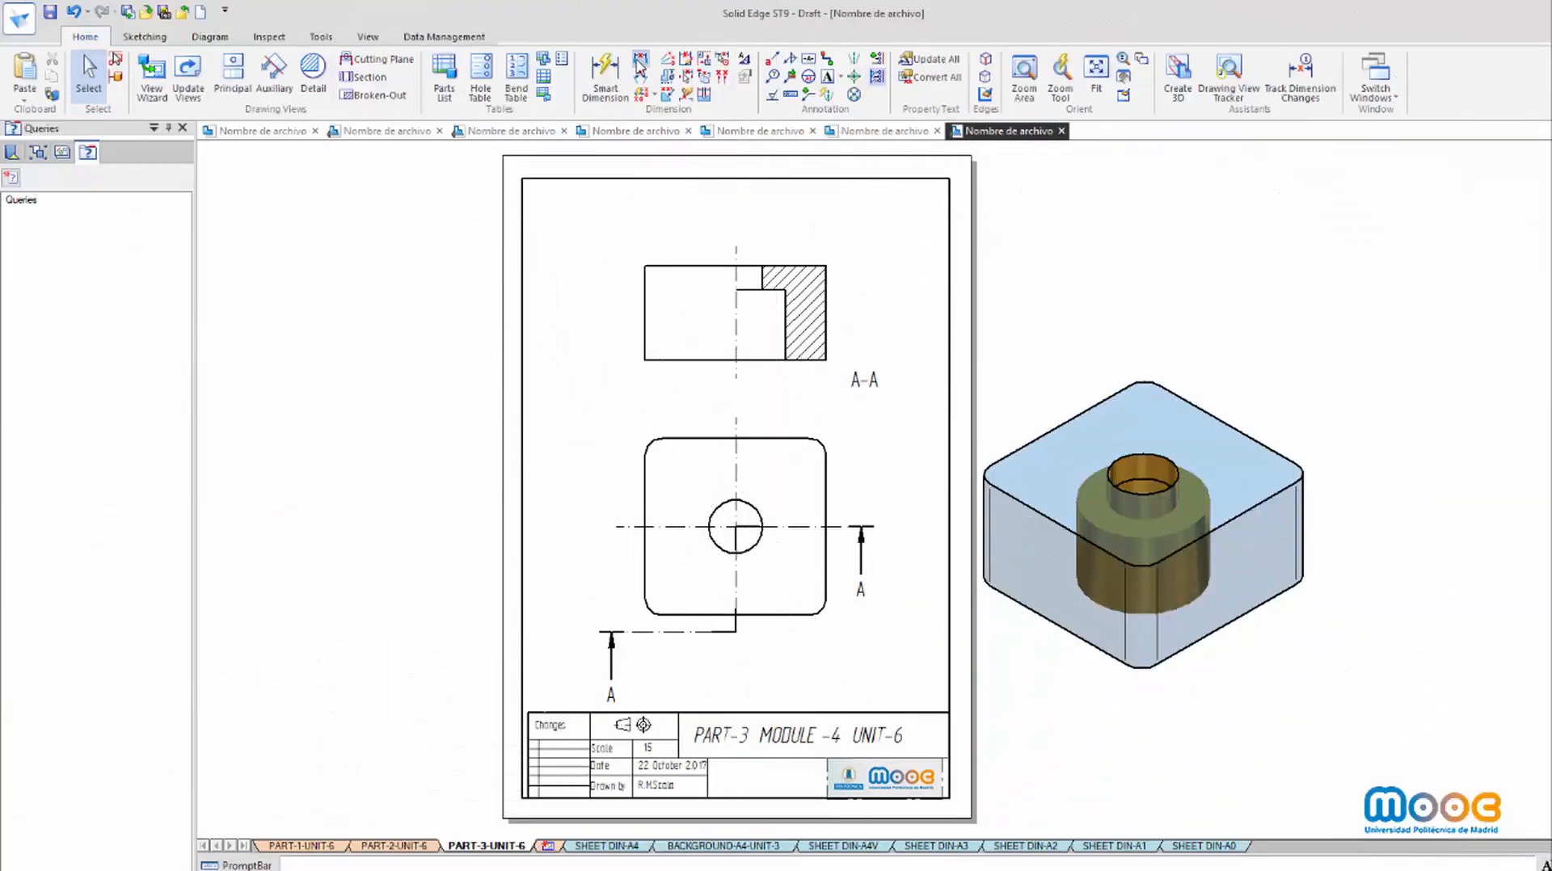
left_click(647, 465)
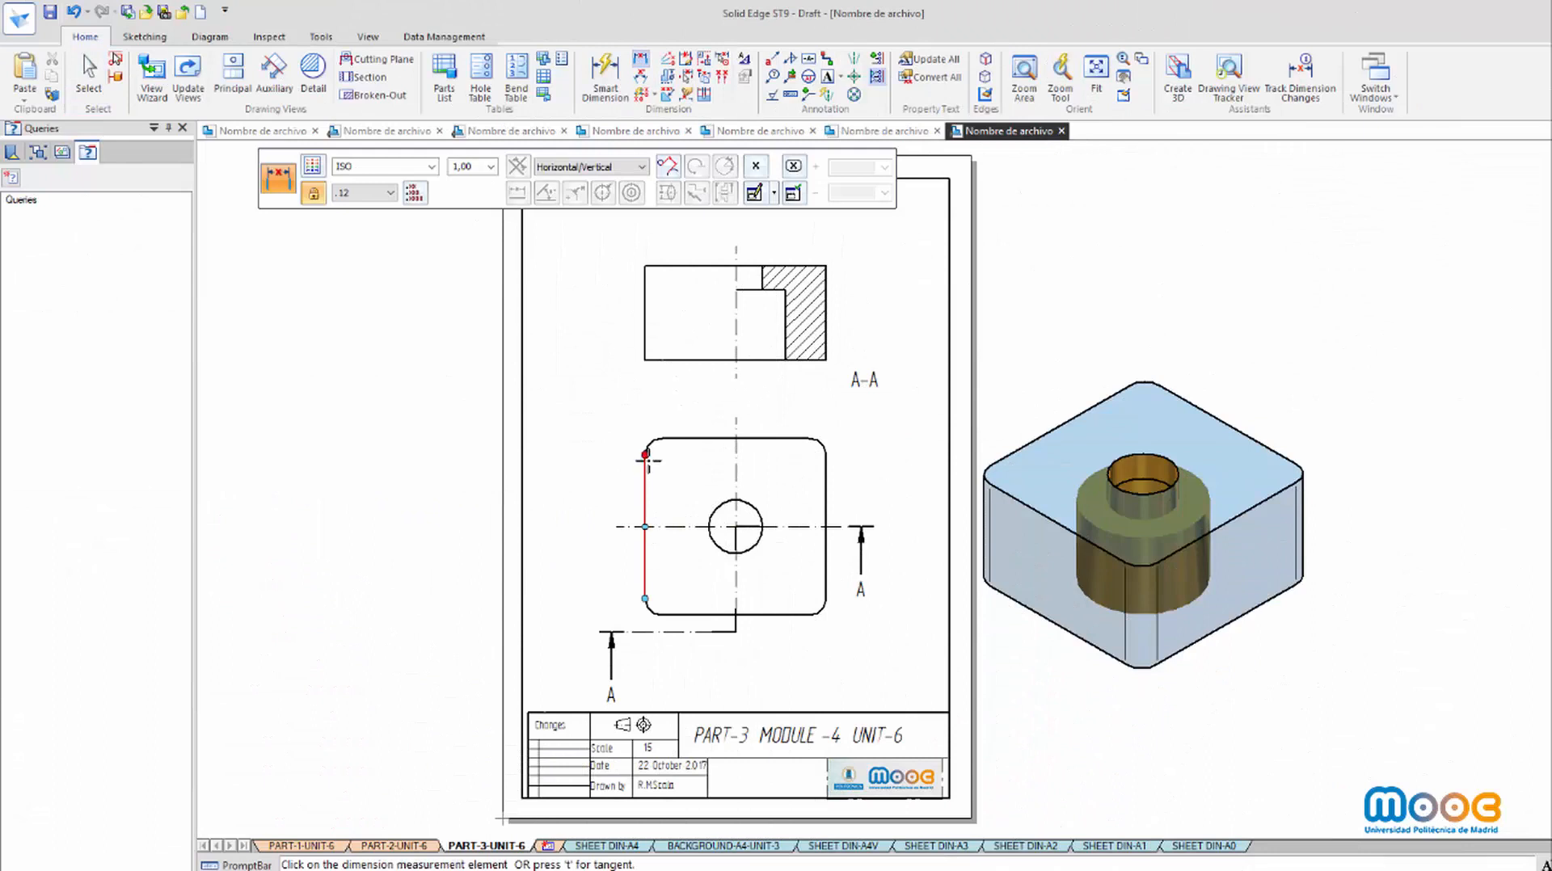
left_click(825, 463)
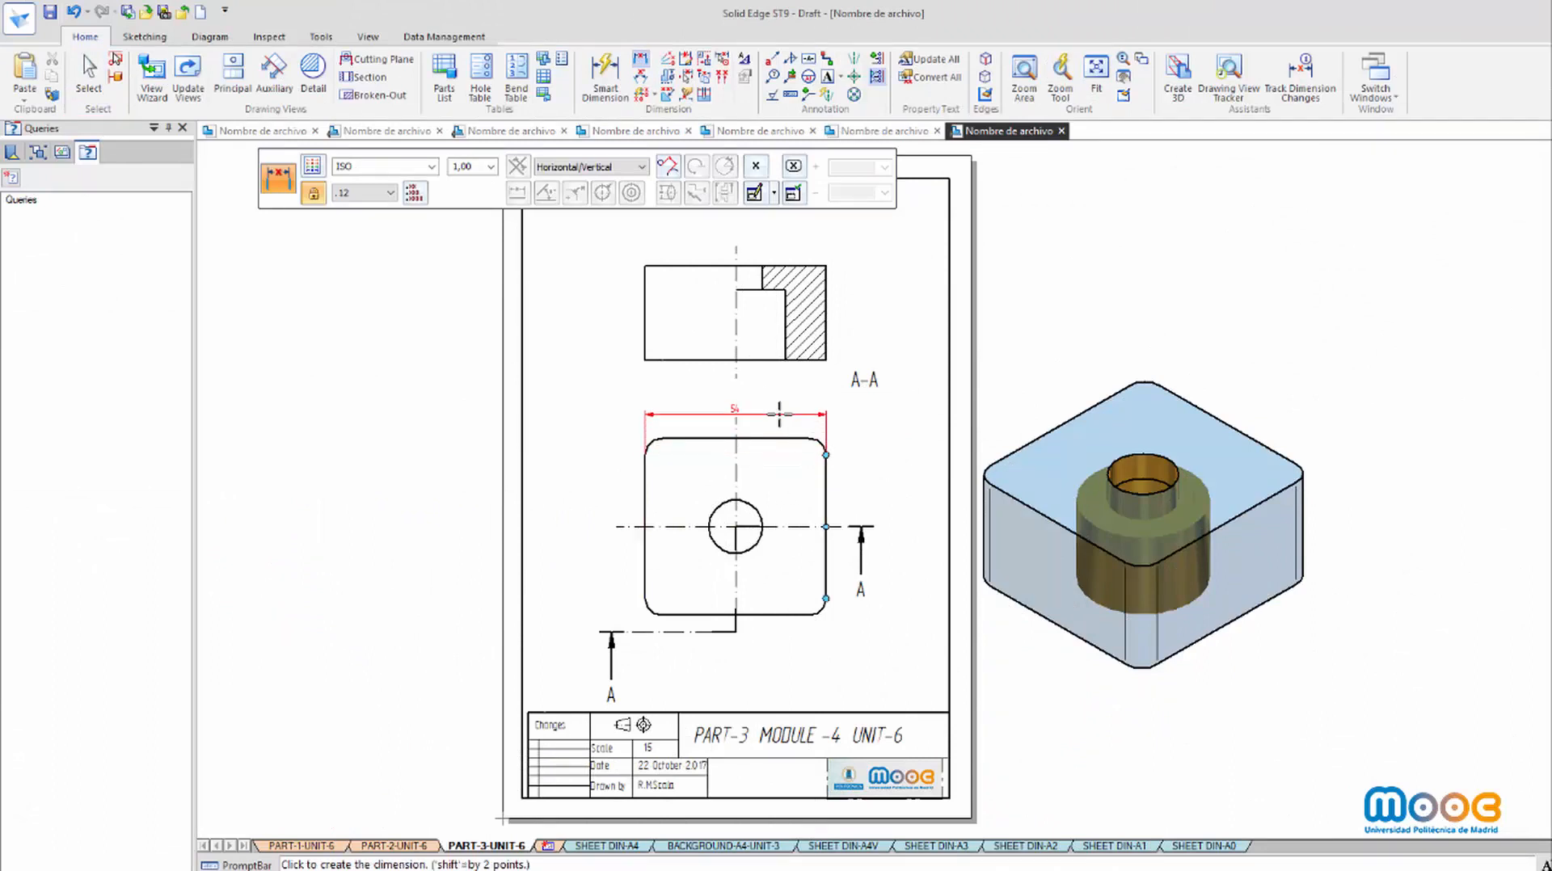
left_click(816, 411)
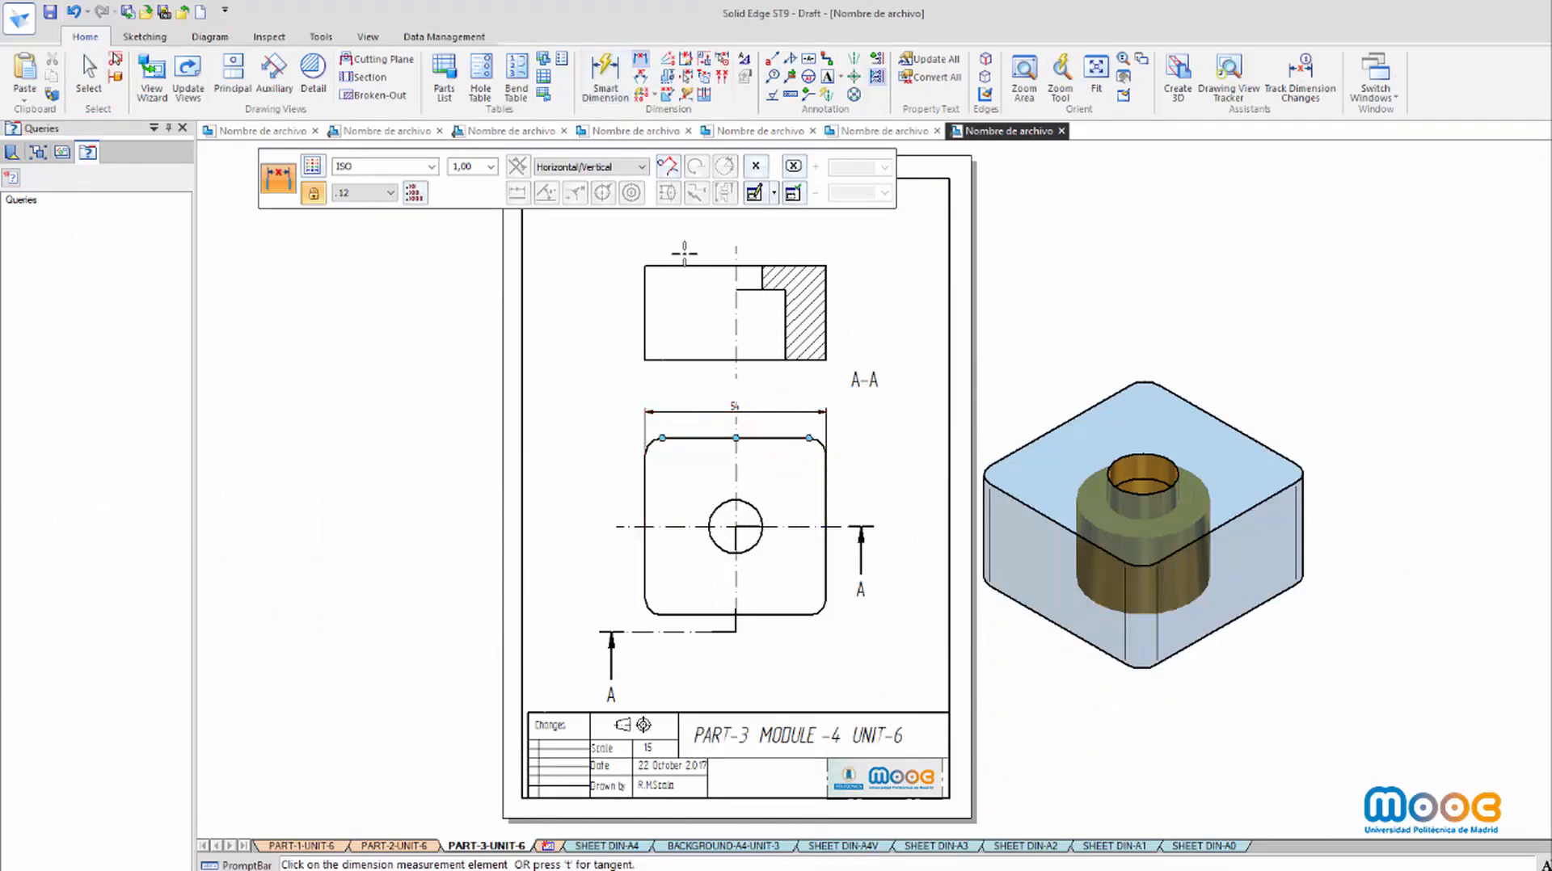
key("Escape")
left_click(658, 436)
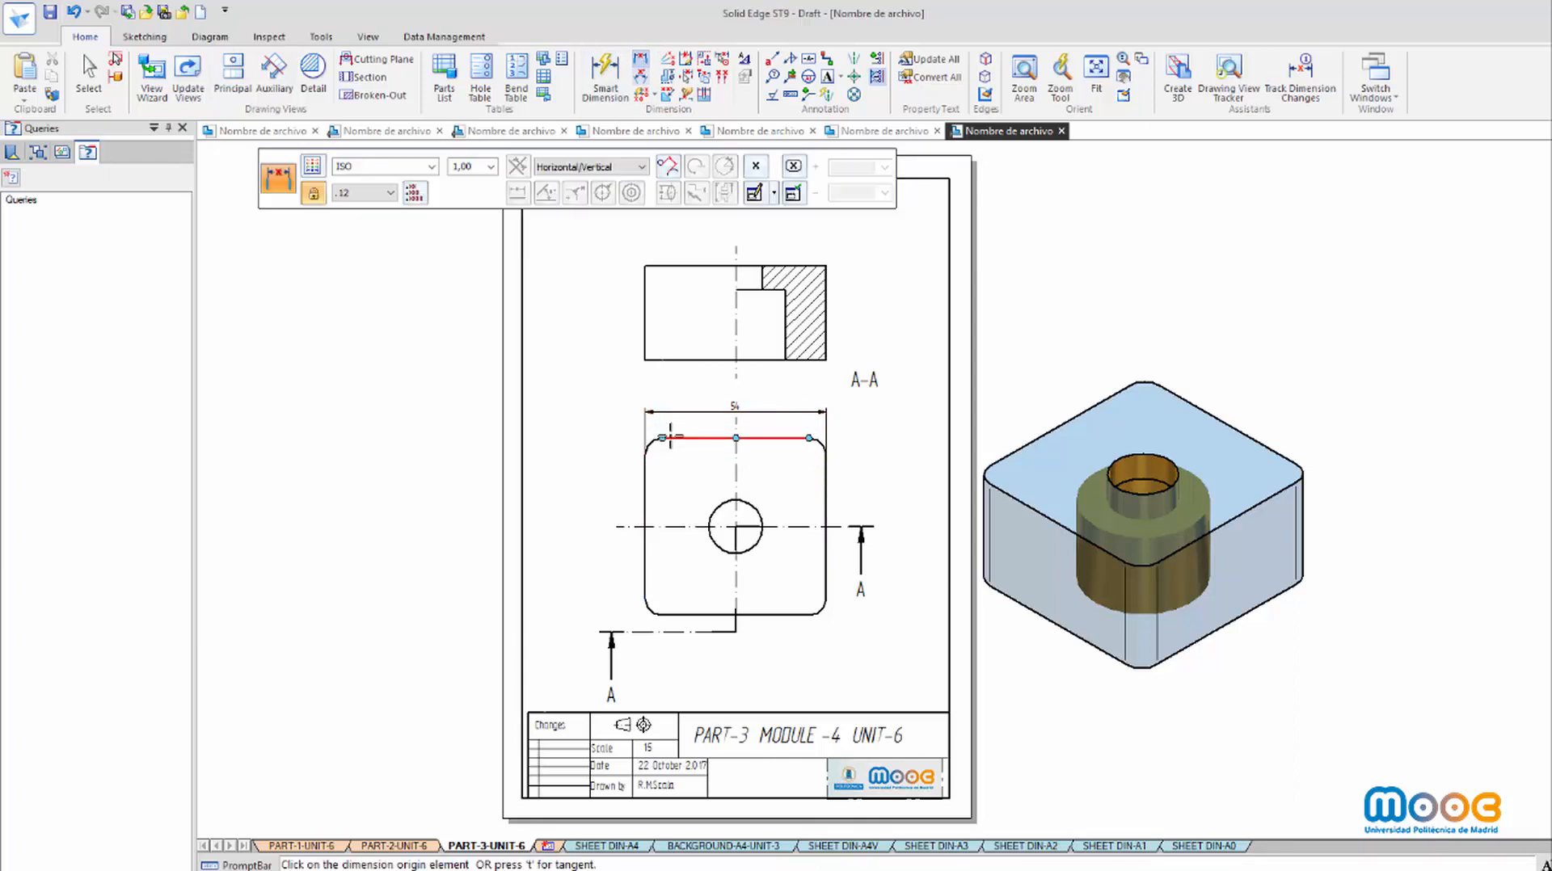
left_click(660, 614)
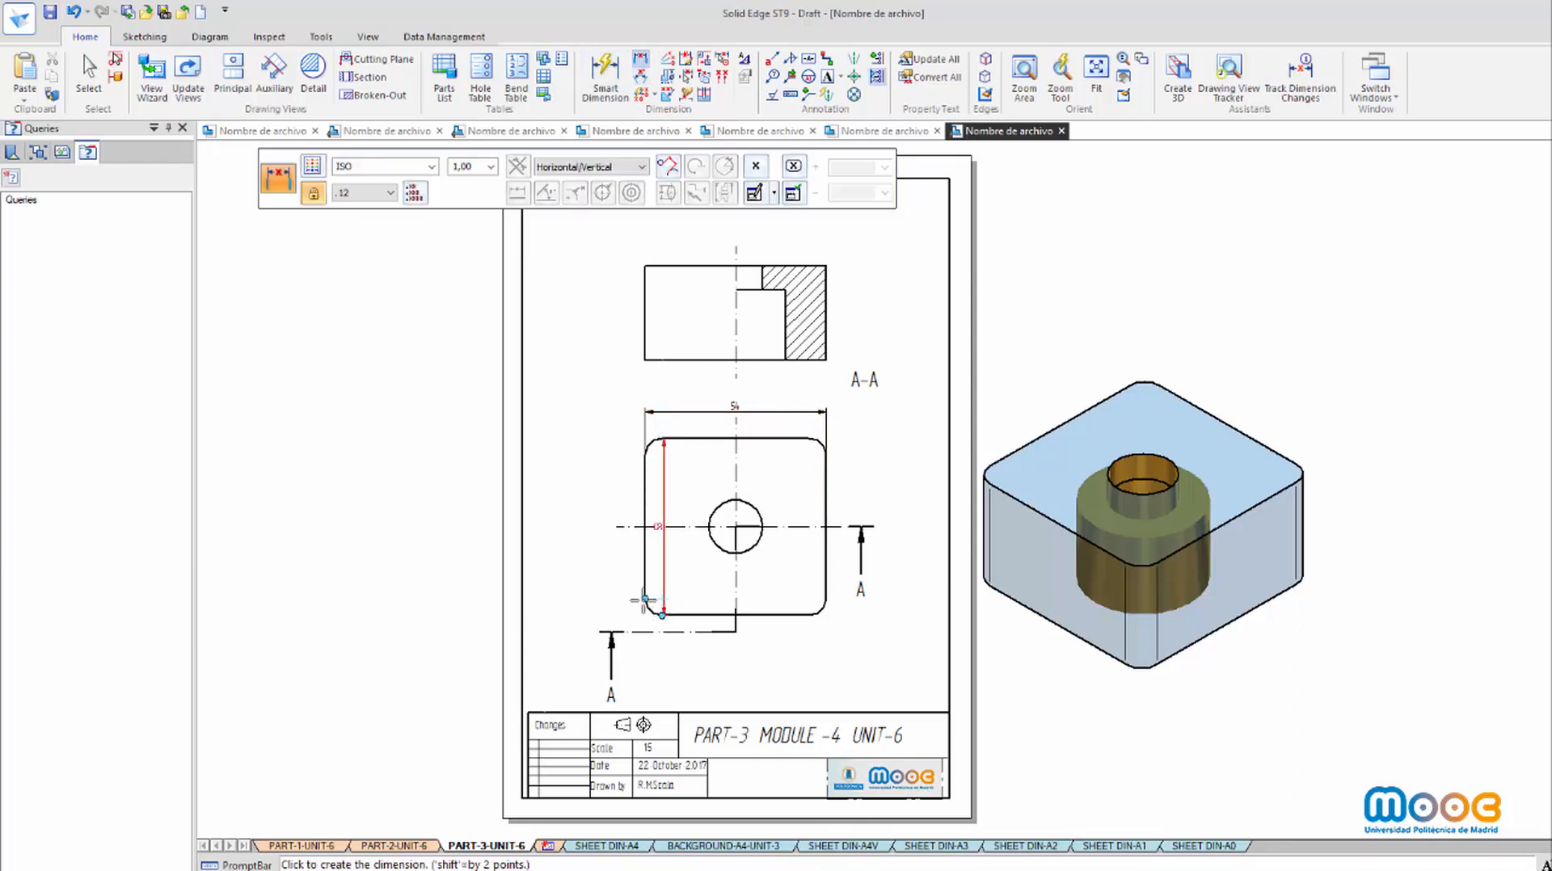
left_click(606, 577)
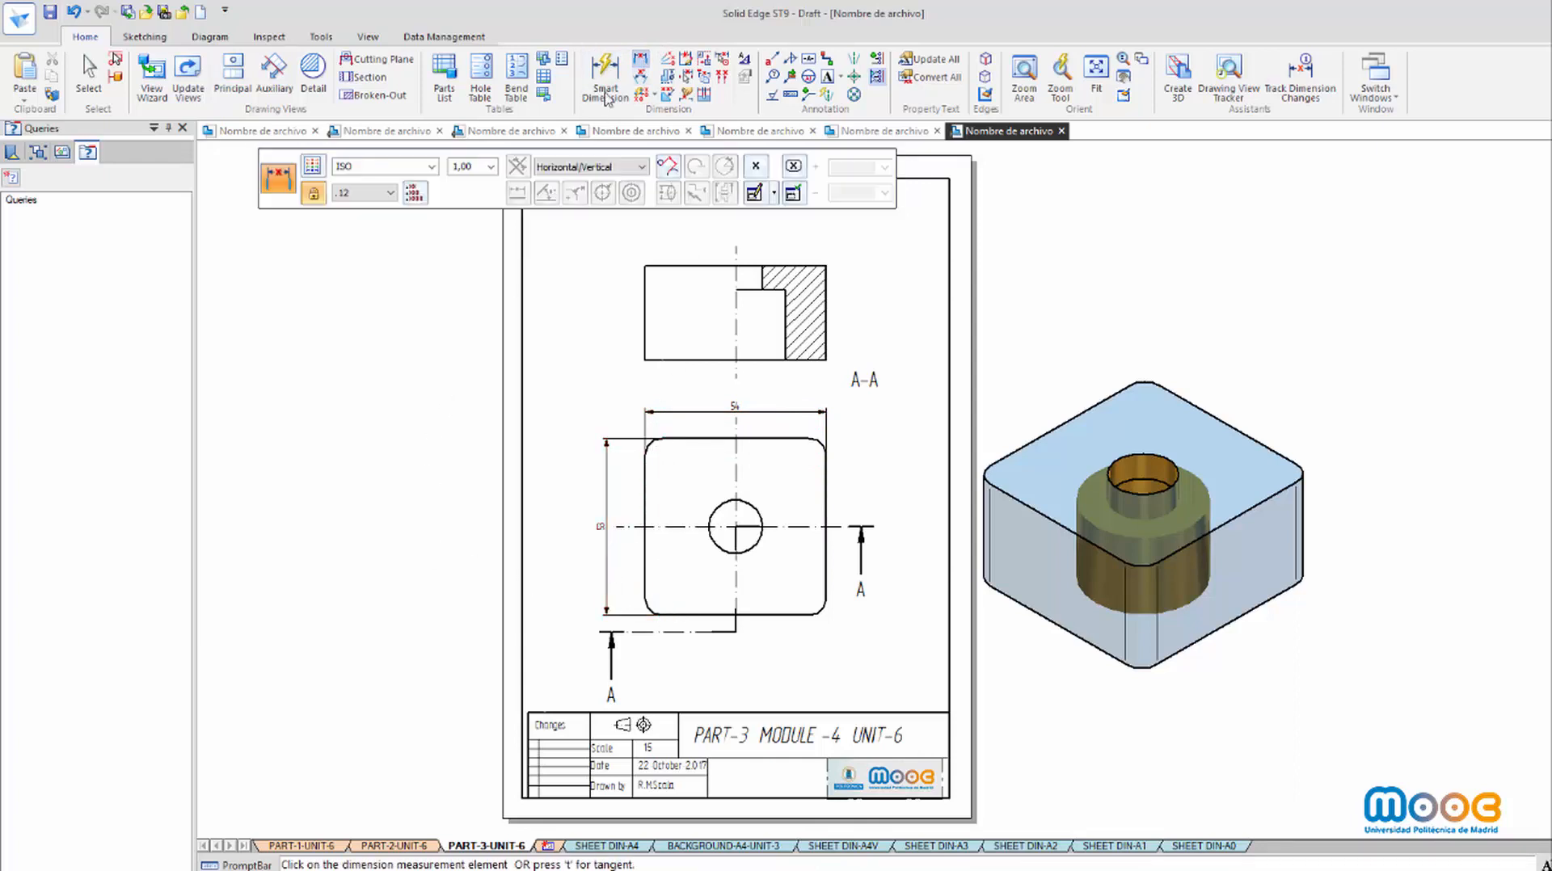
Add Smart Dimensions for the plan view's lower right corner radius and for the height of section view A-A along its left edge
left_click(605, 89)
left_click(829, 614)
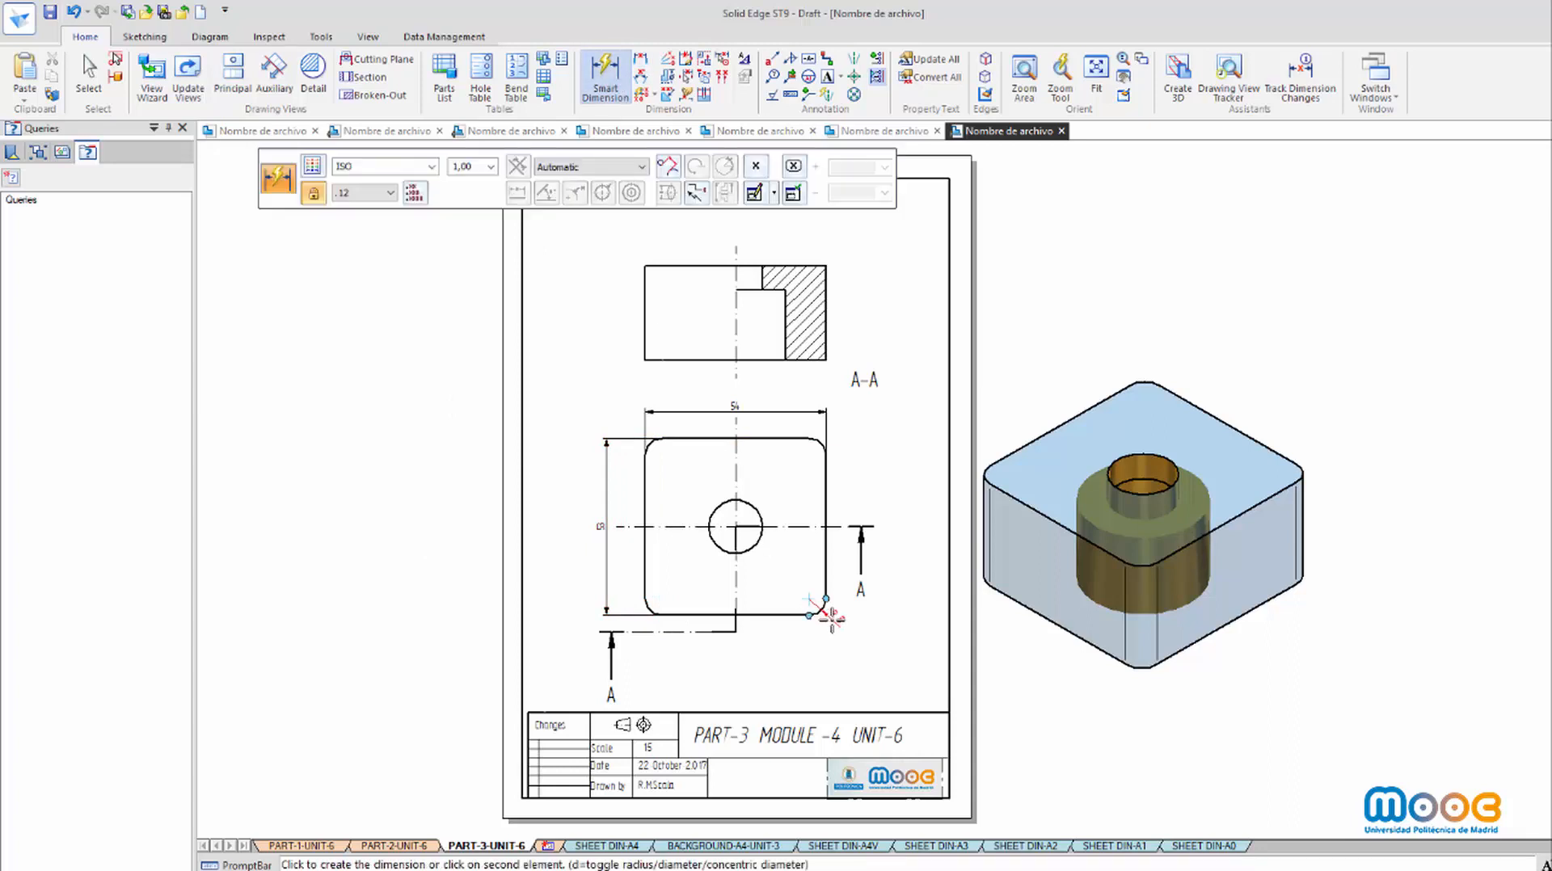
left_click(833, 619)
left_click(642, 333)
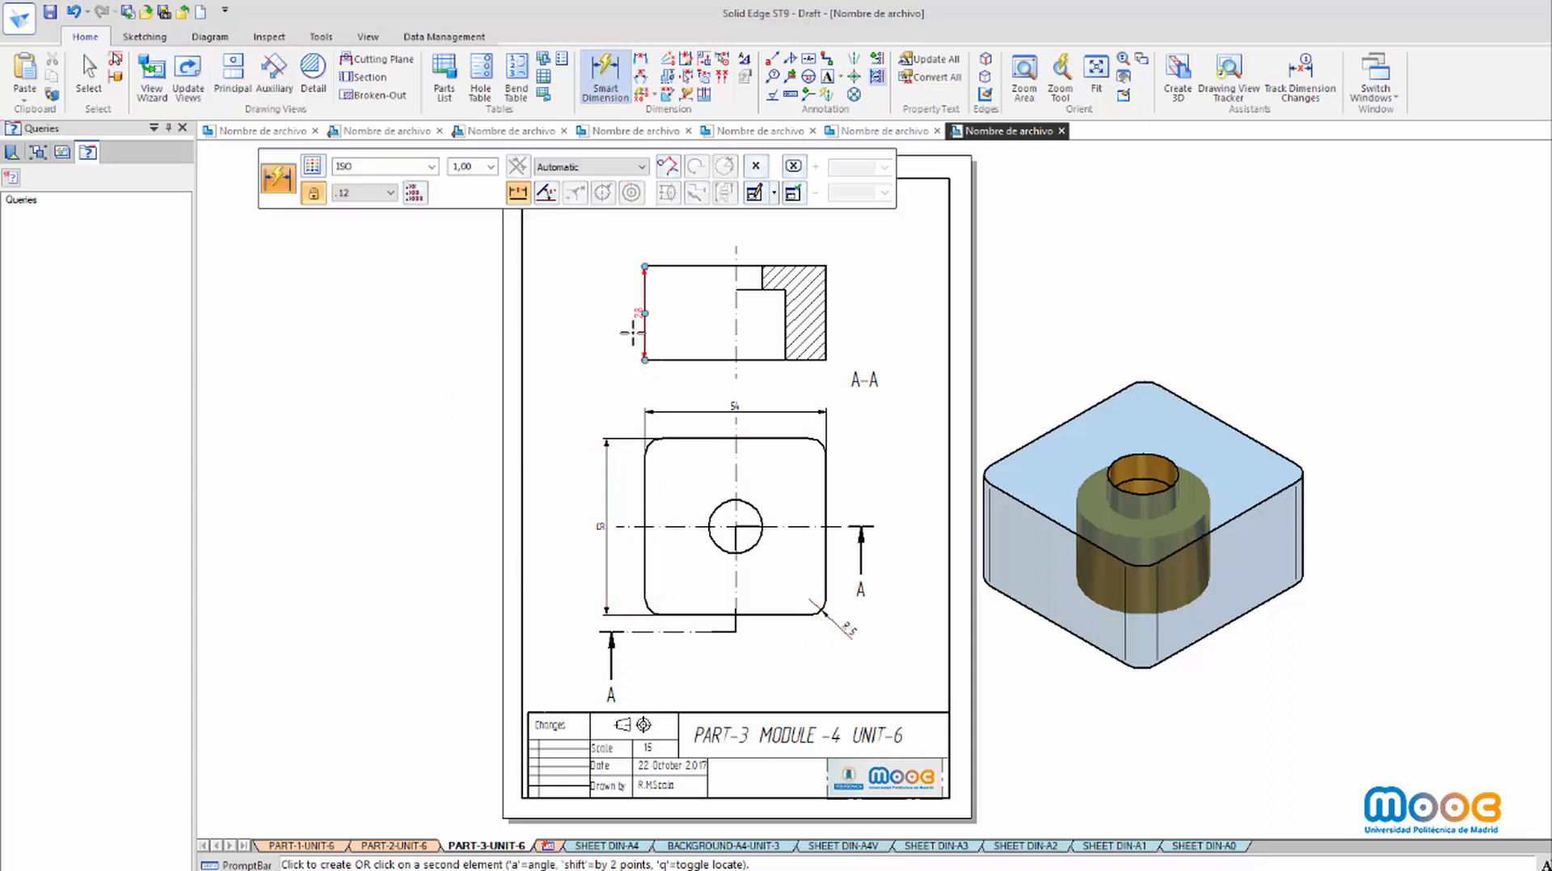
left_click(615, 331)
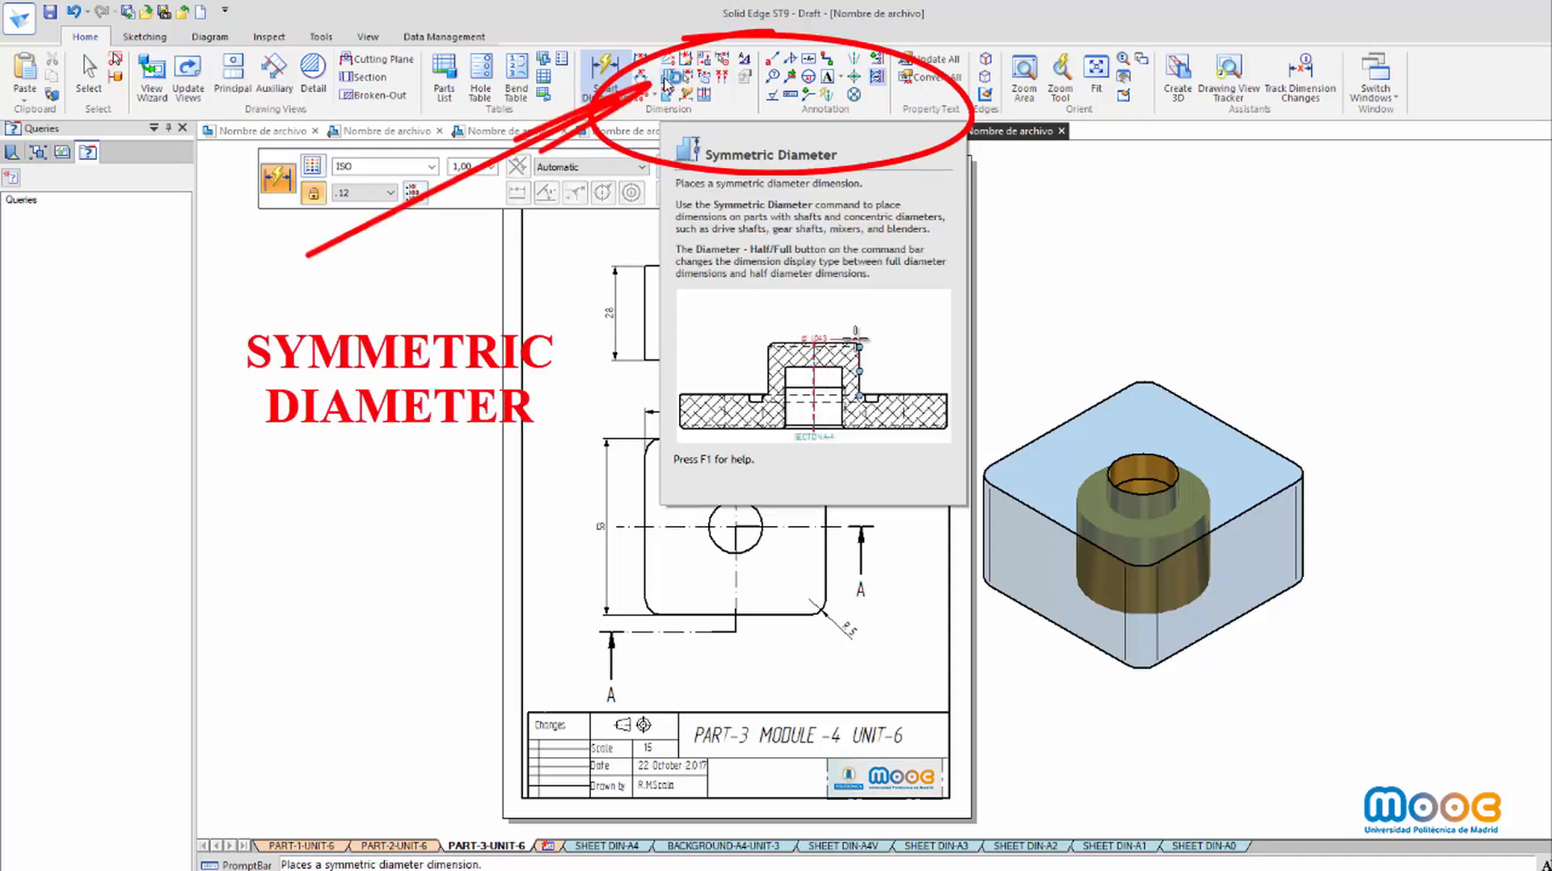
Add a Symmetric Diameter dimension above section view A-A, from its vertical centerline to the edge of the narrow upper bore
left_click(666, 79)
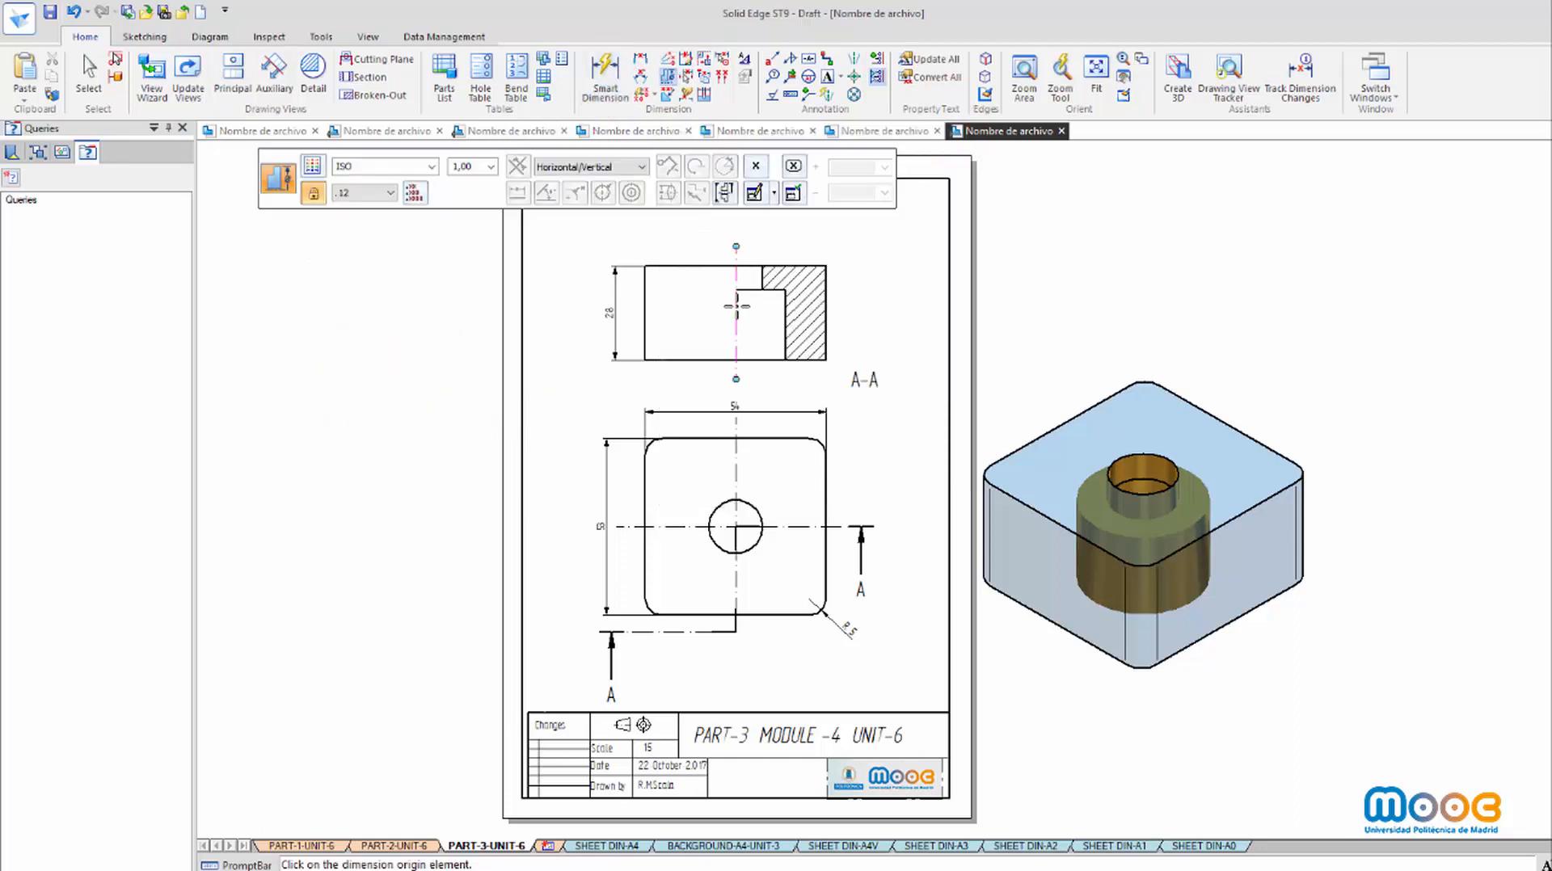
left_click(736, 279)
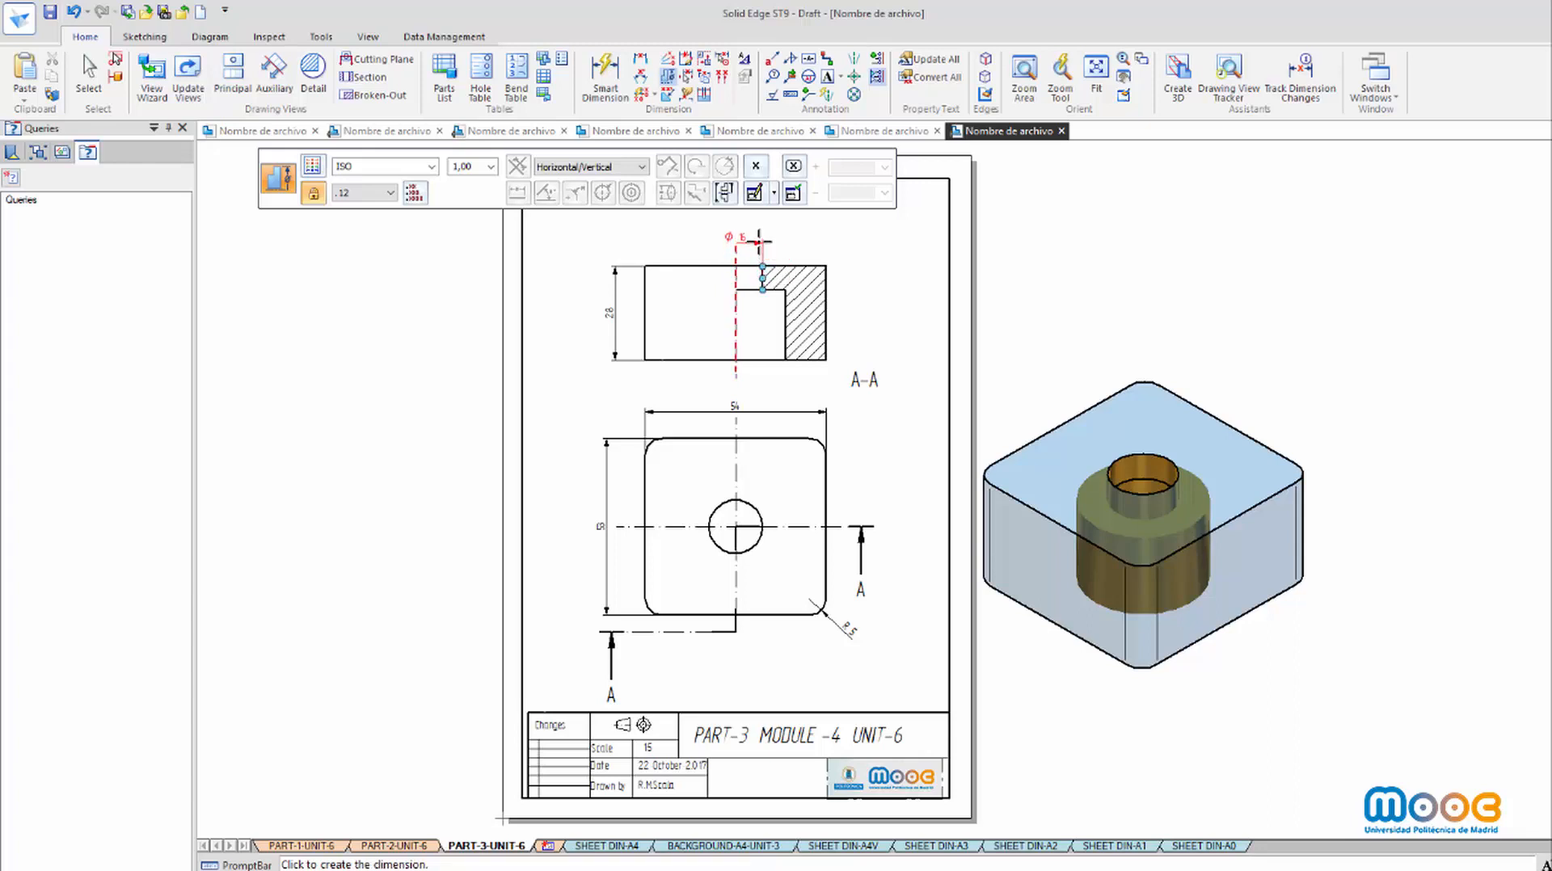
left_click(758, 240)
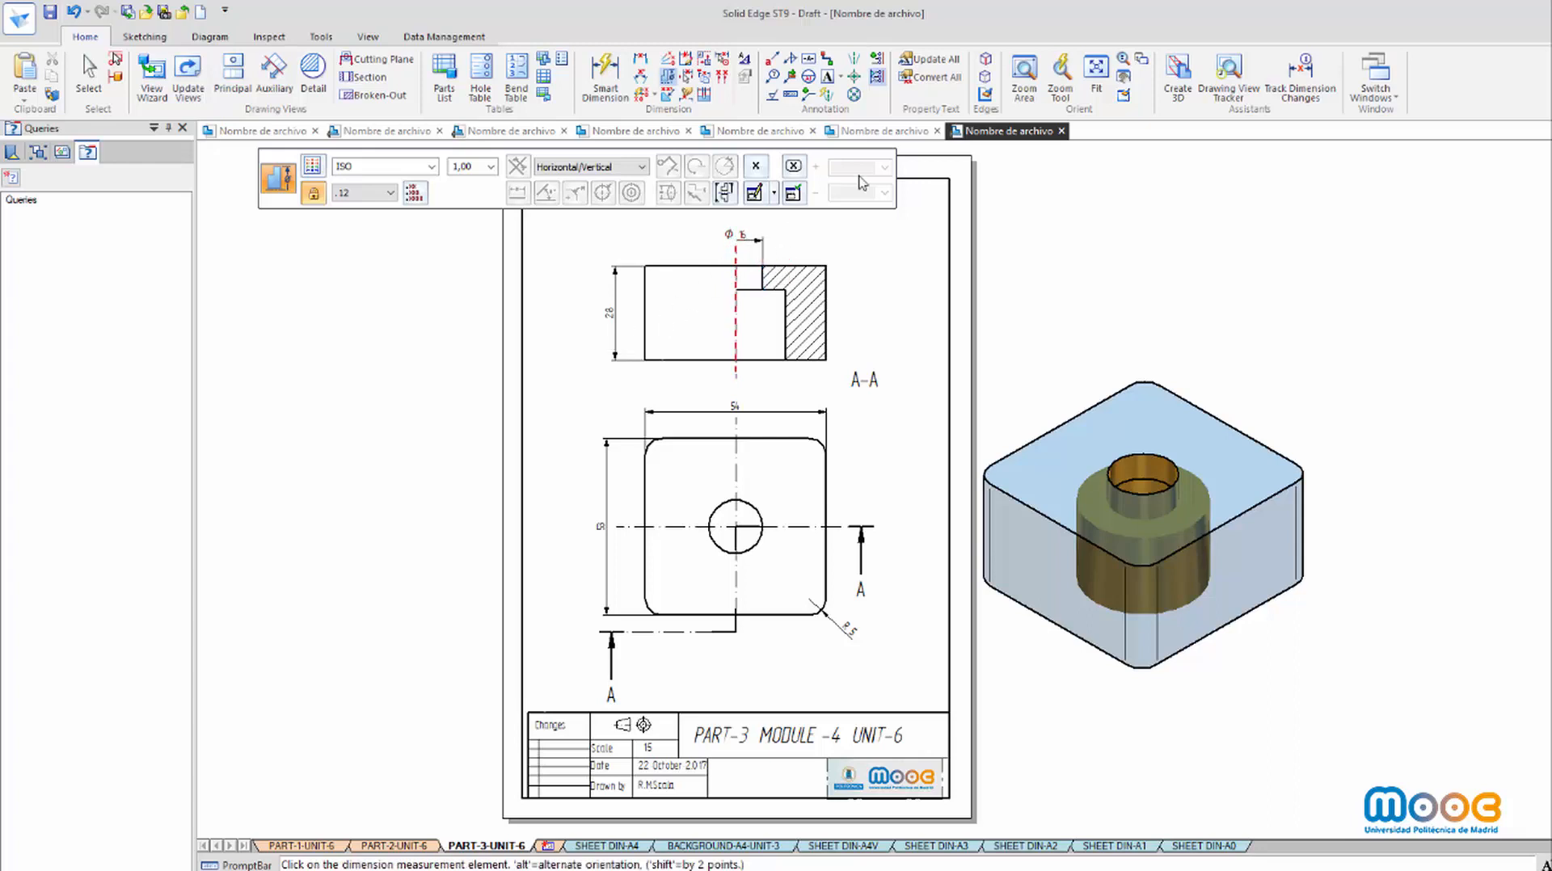
Switch the upper bore's symmetric diameter dimension from half to full diameter display
left_click(606, 202)
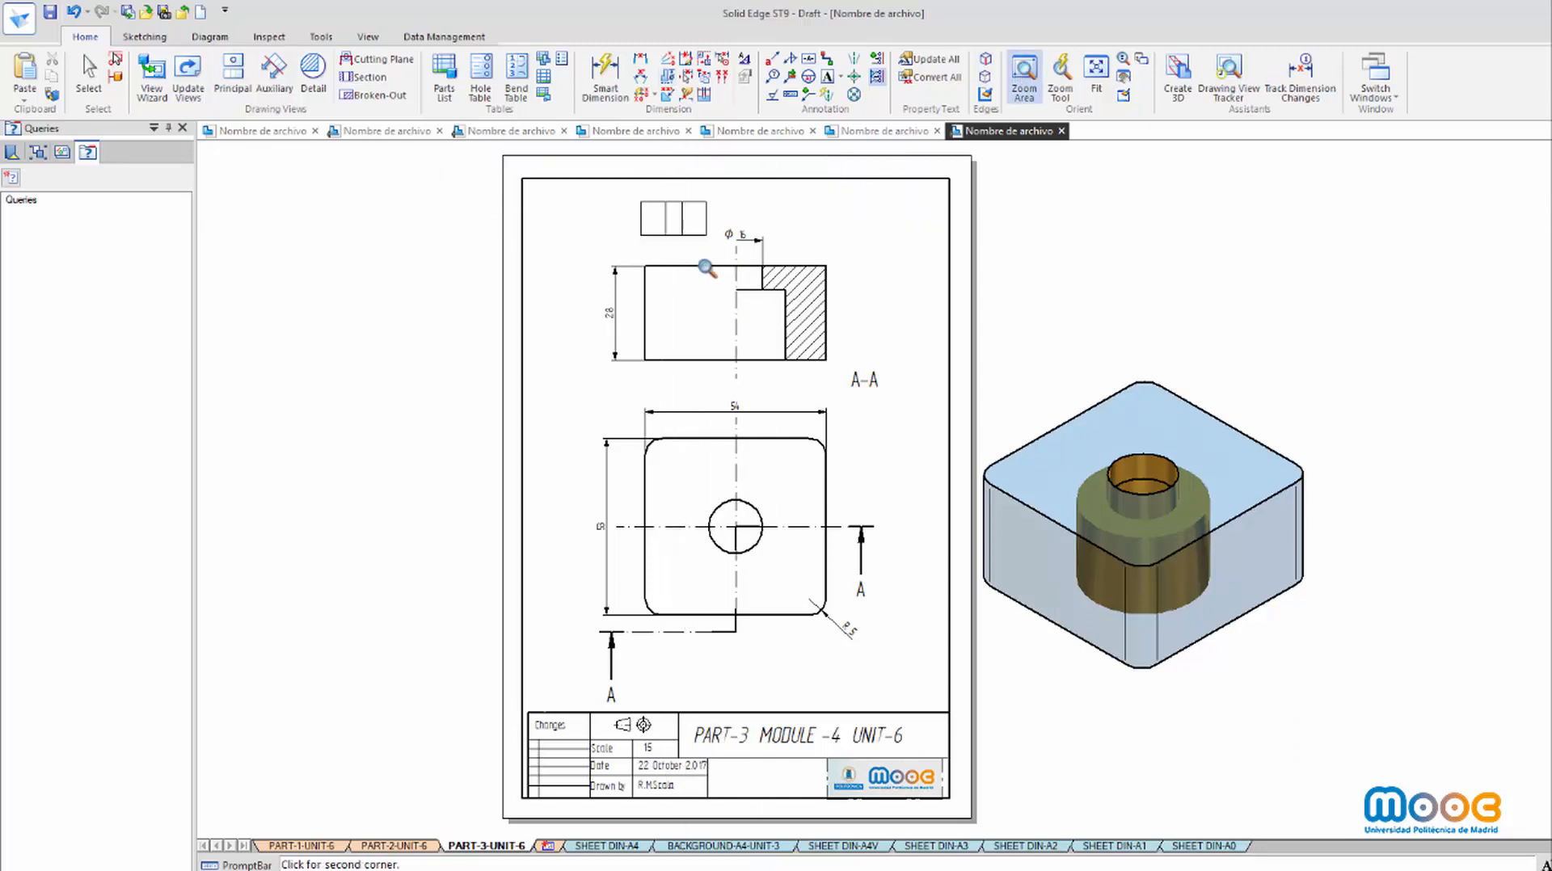
left_click(837, 346)
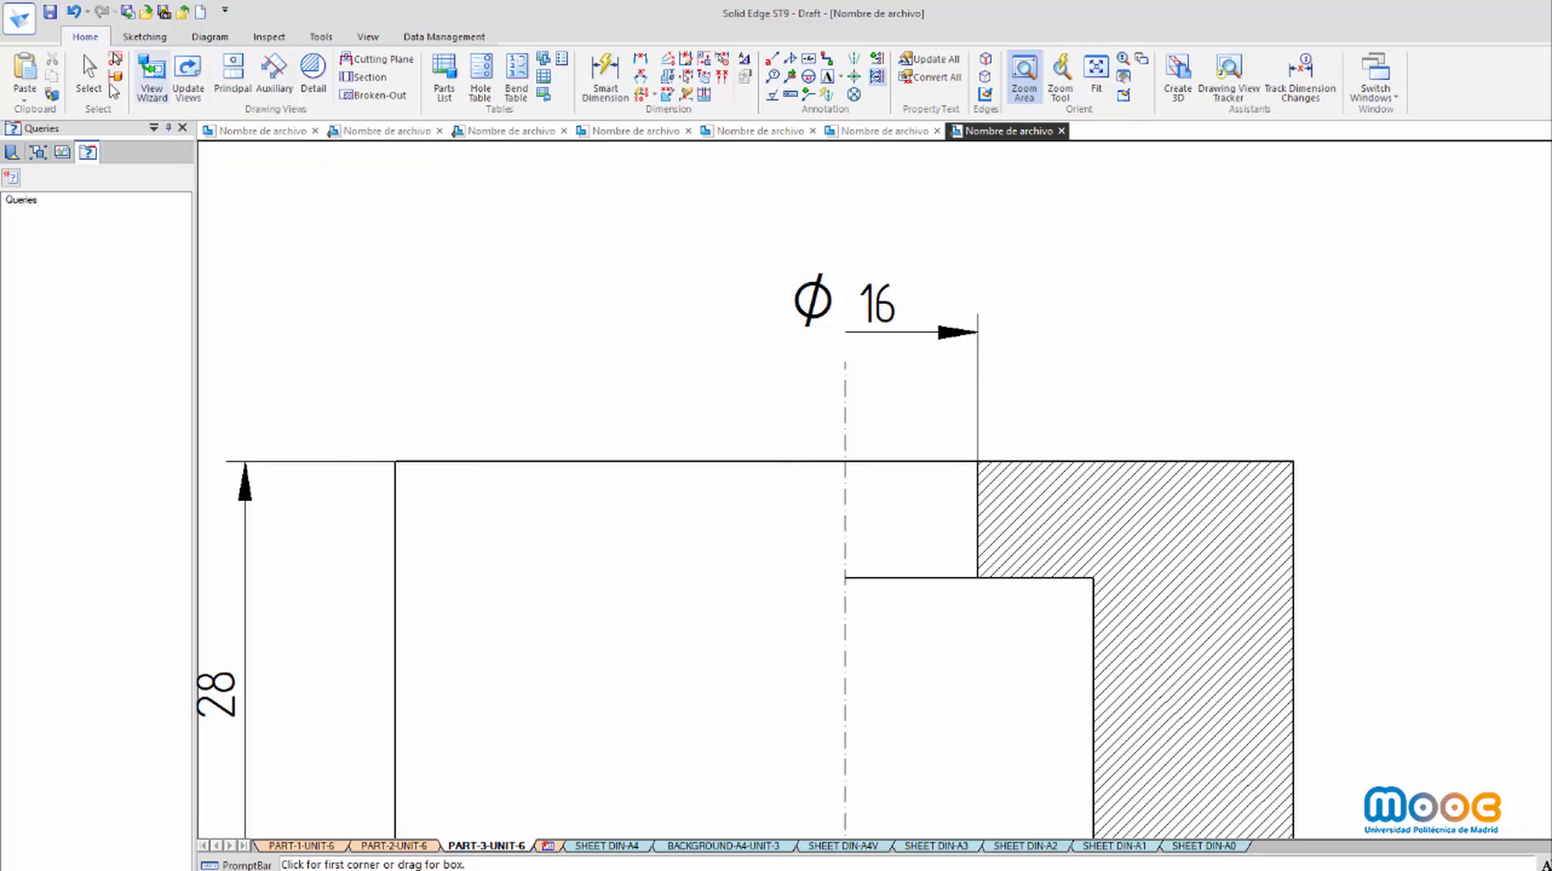
left_click(89, 77)
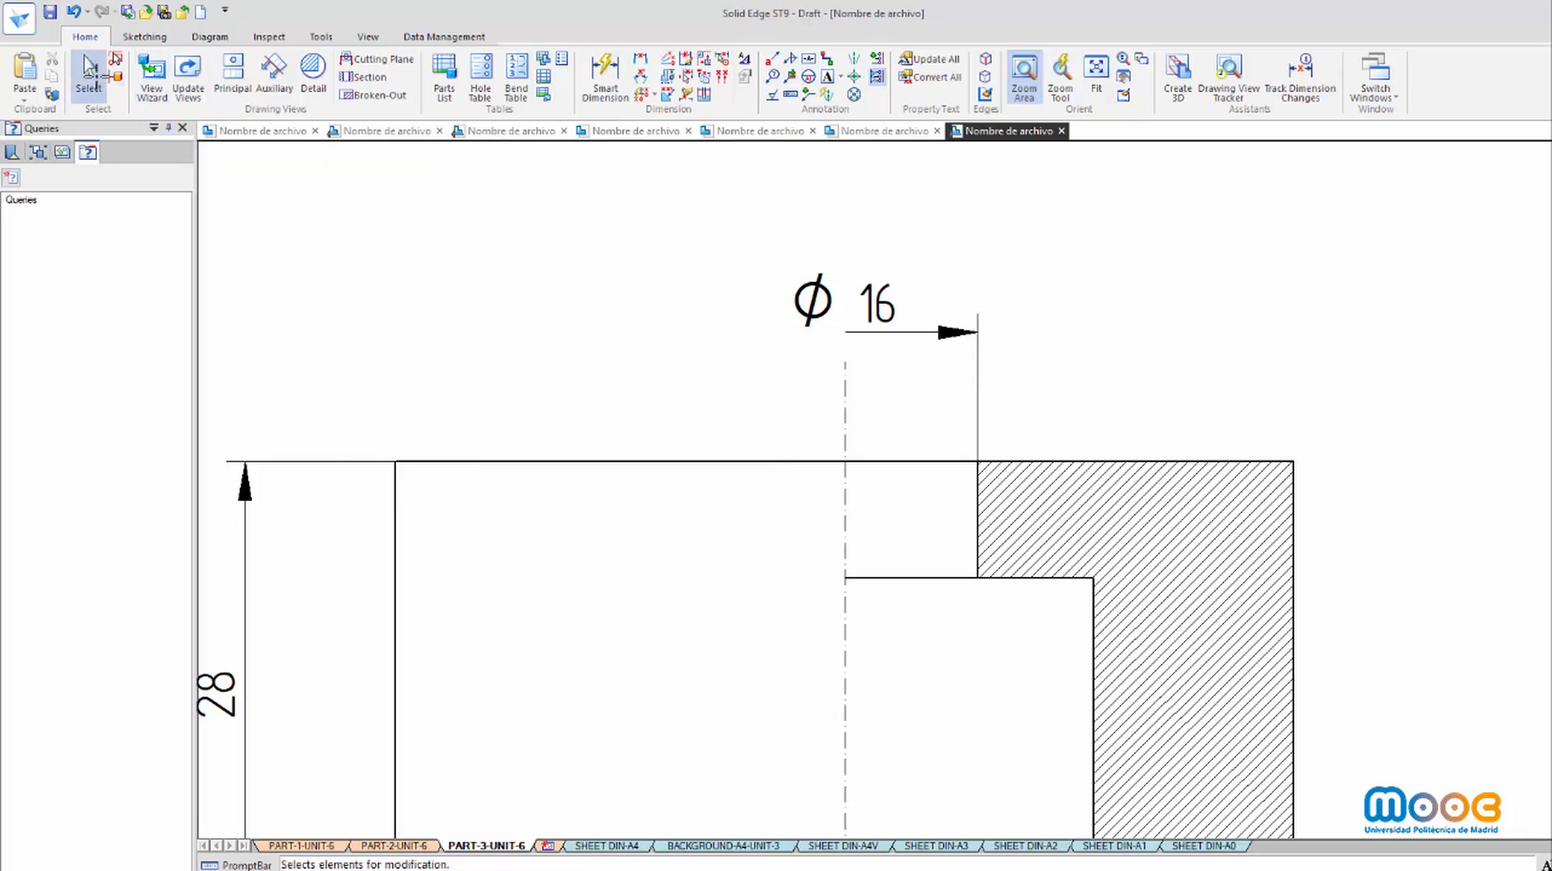
left_click(826, 312)
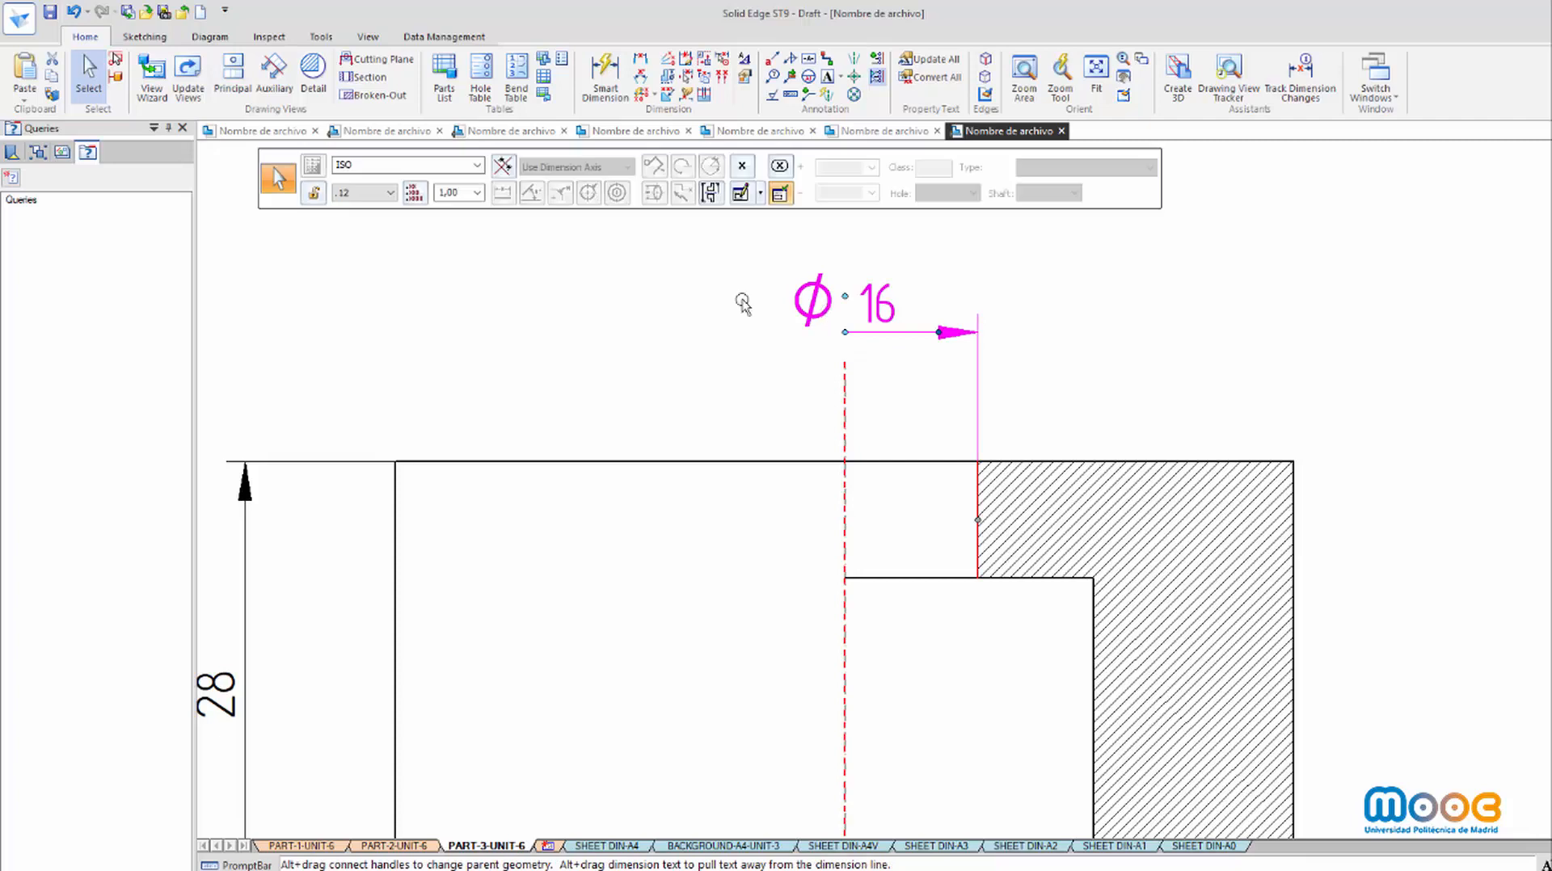
left_click(711, 193)
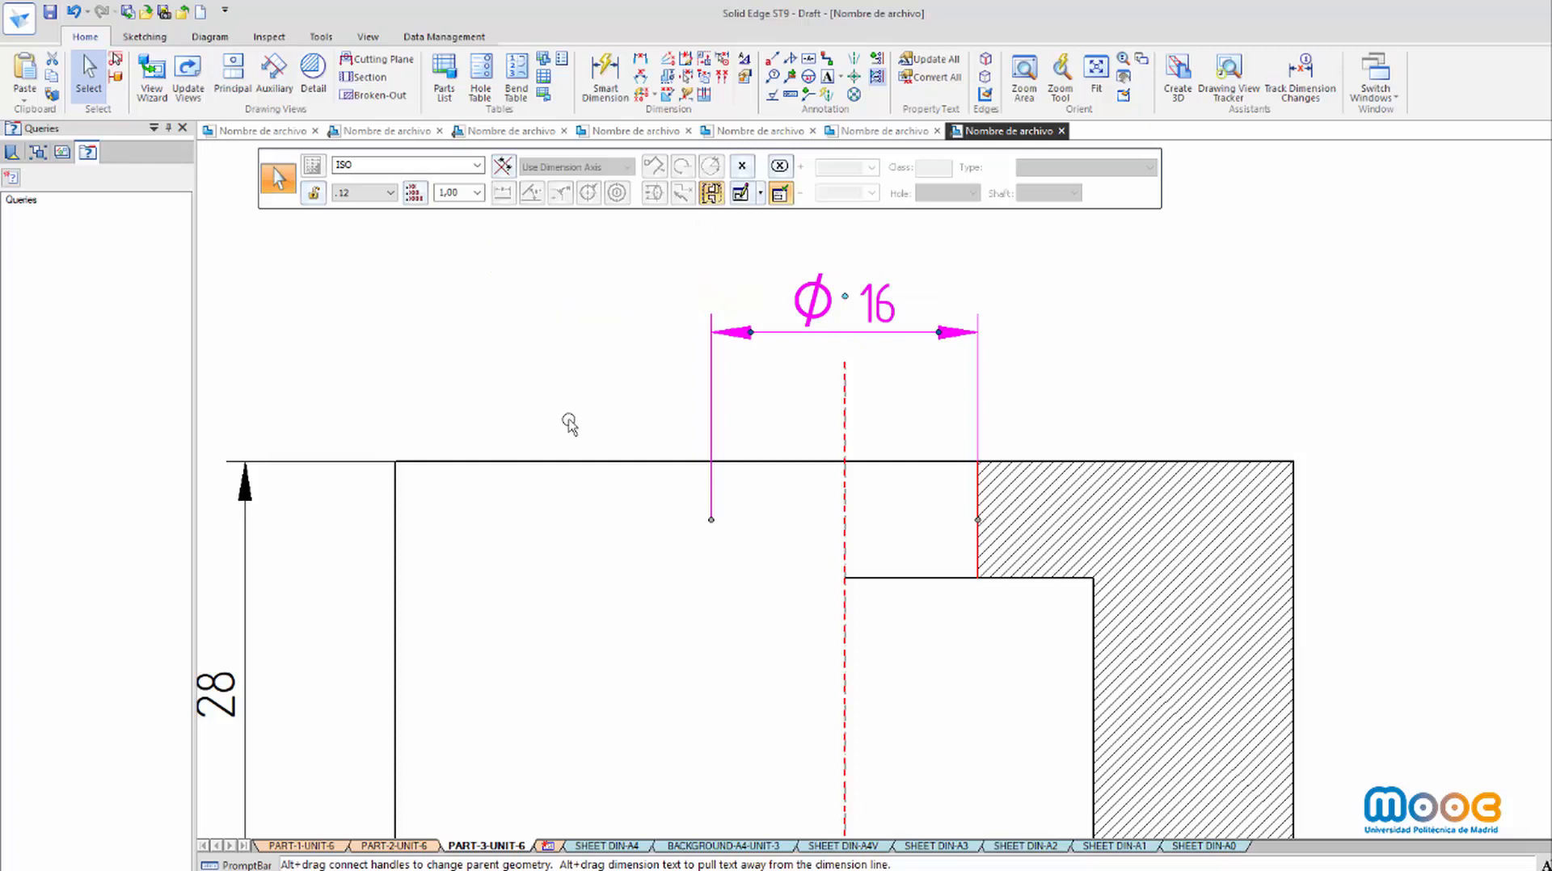
In the upper bore diameter dimension's properties, set the terminator display to Origin
left_click(758, 334)
right_click(758, 334)
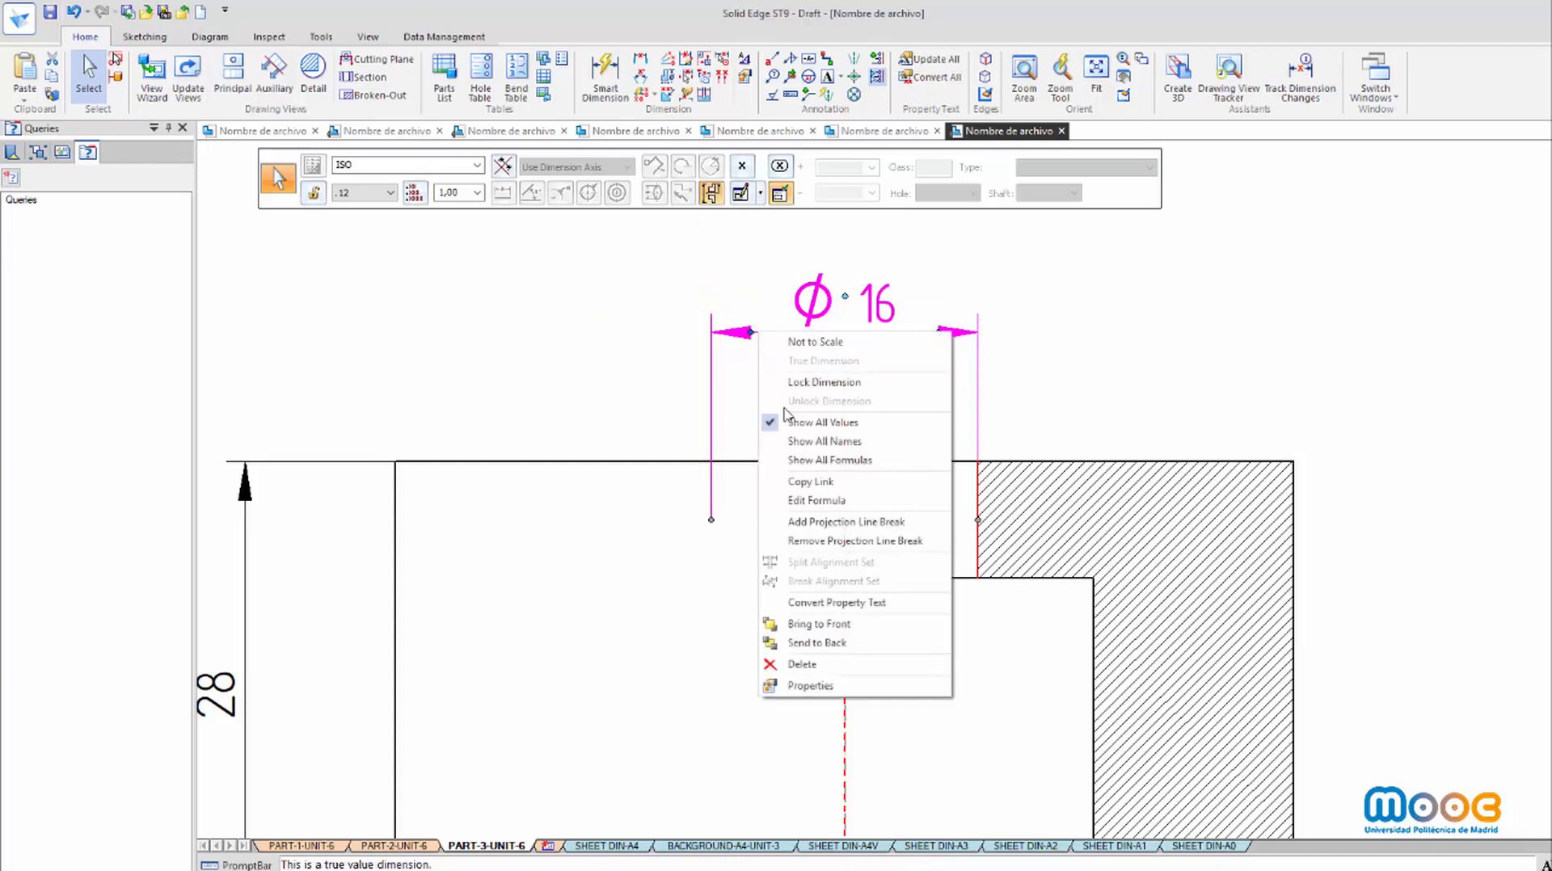
left_click(811, 685)
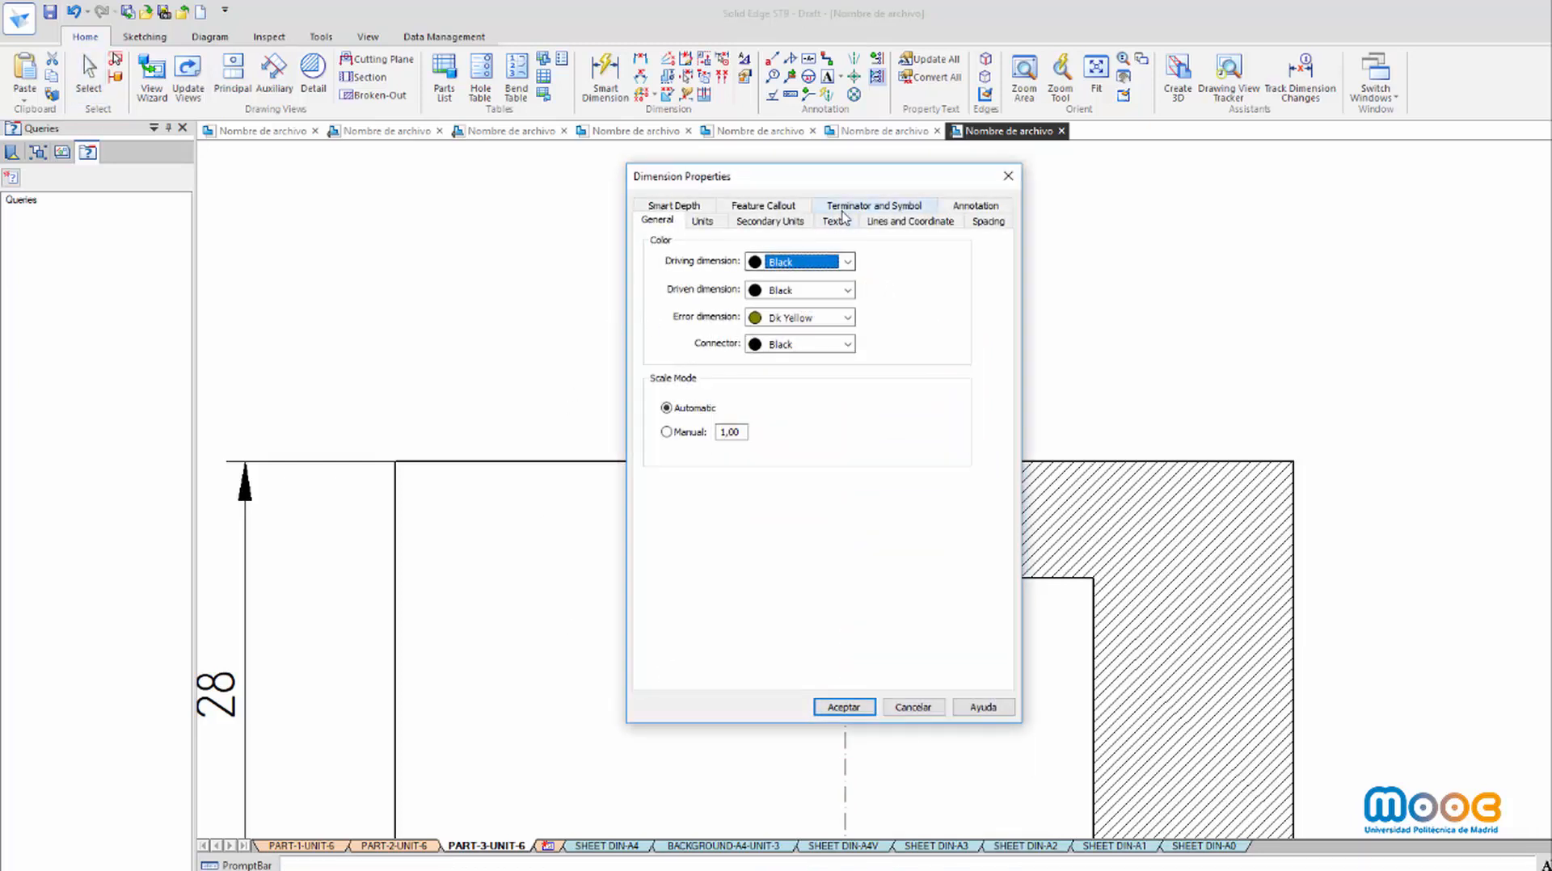
left_click(845, 208)
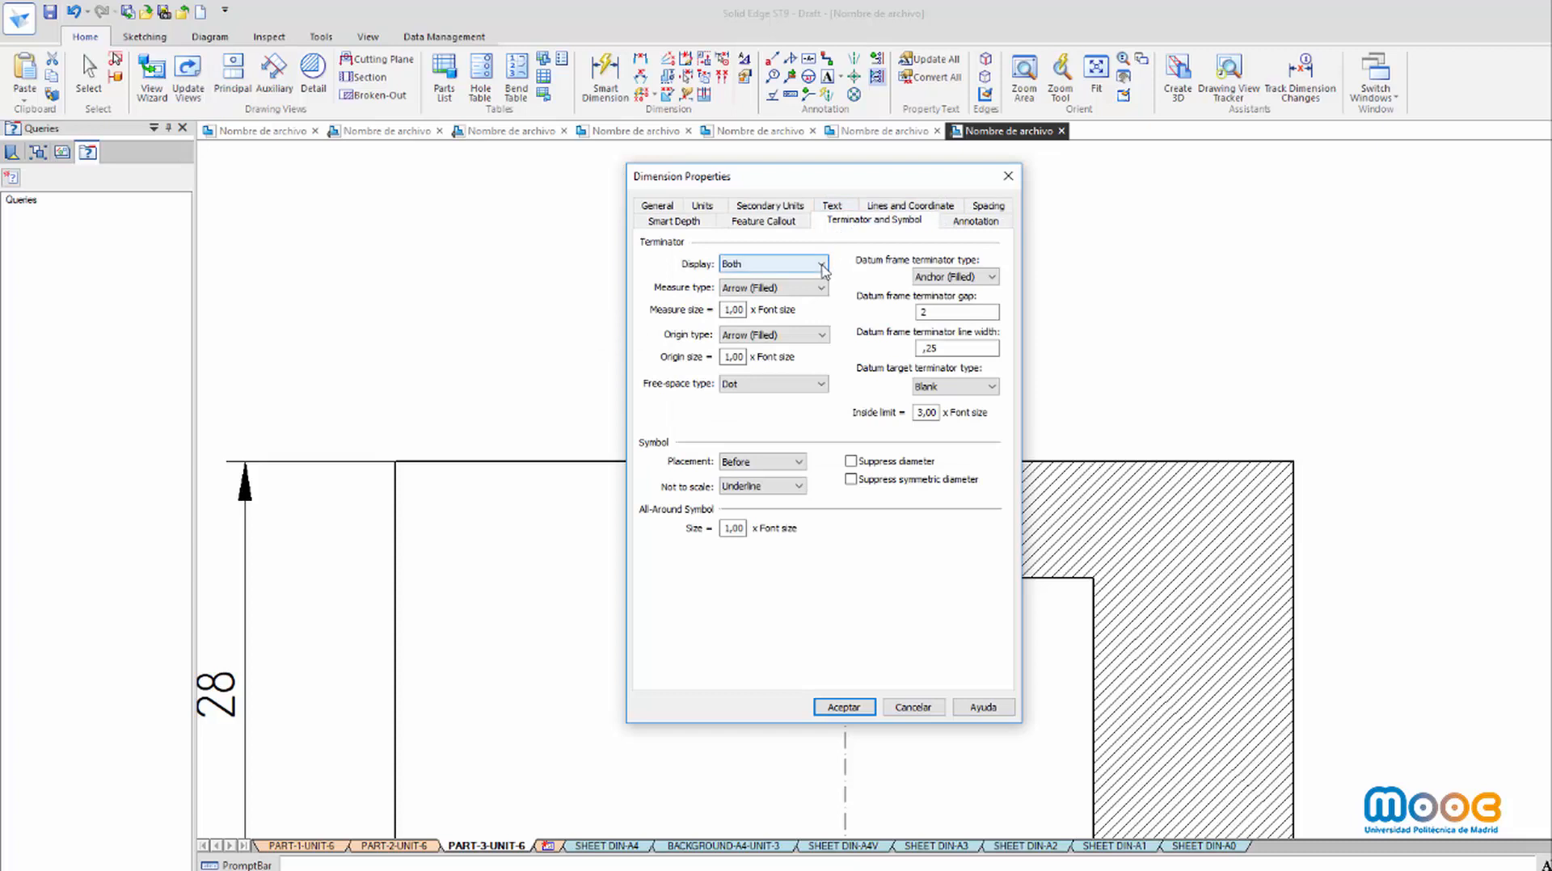
left_click(821, 265)
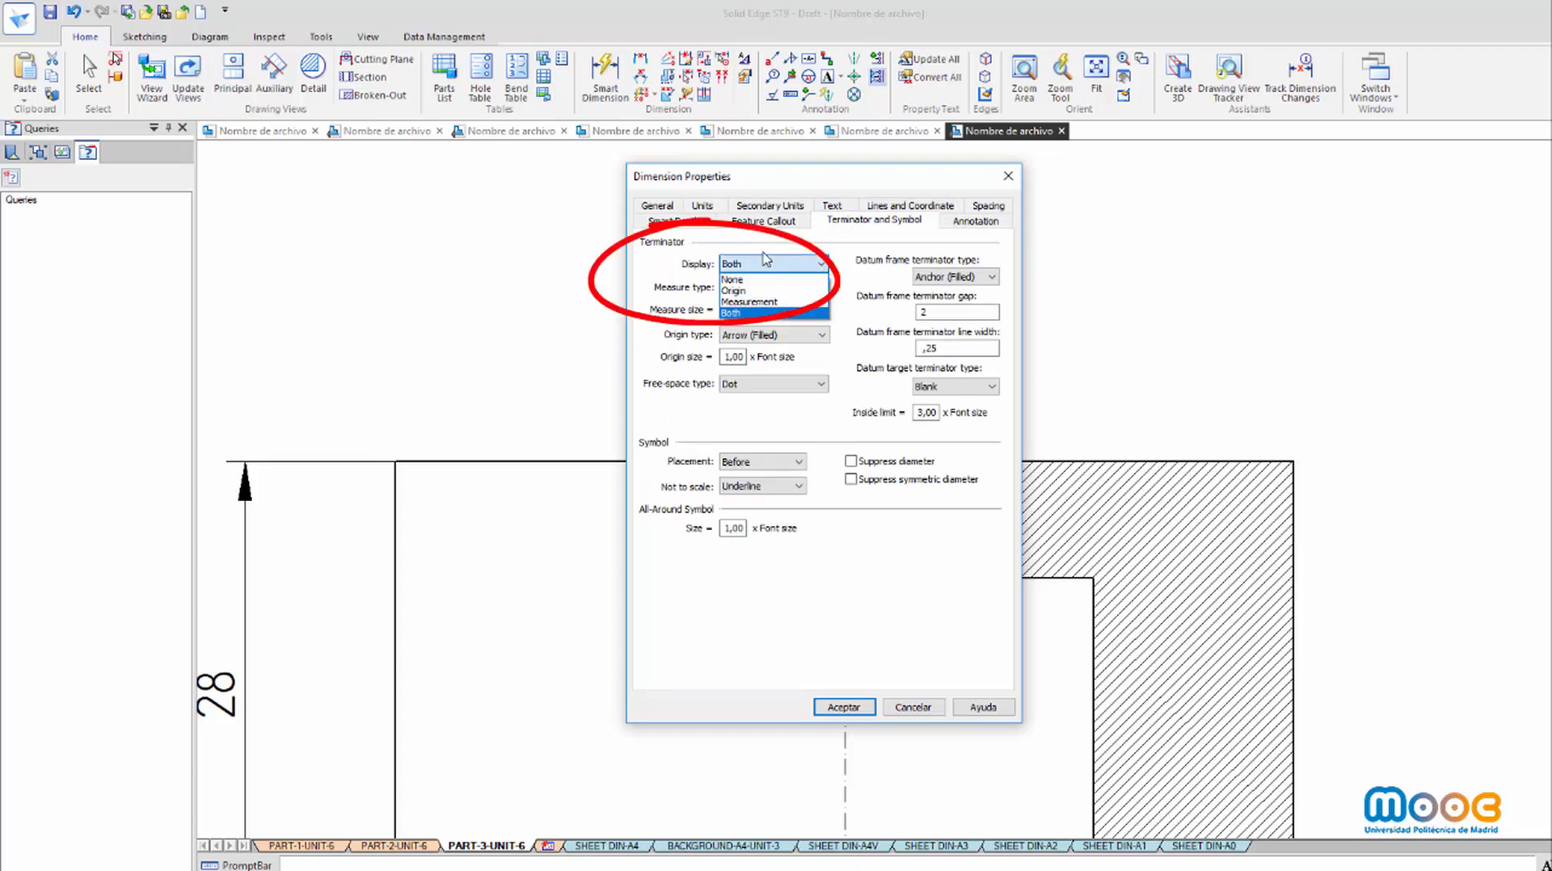
left_click(750, 299)
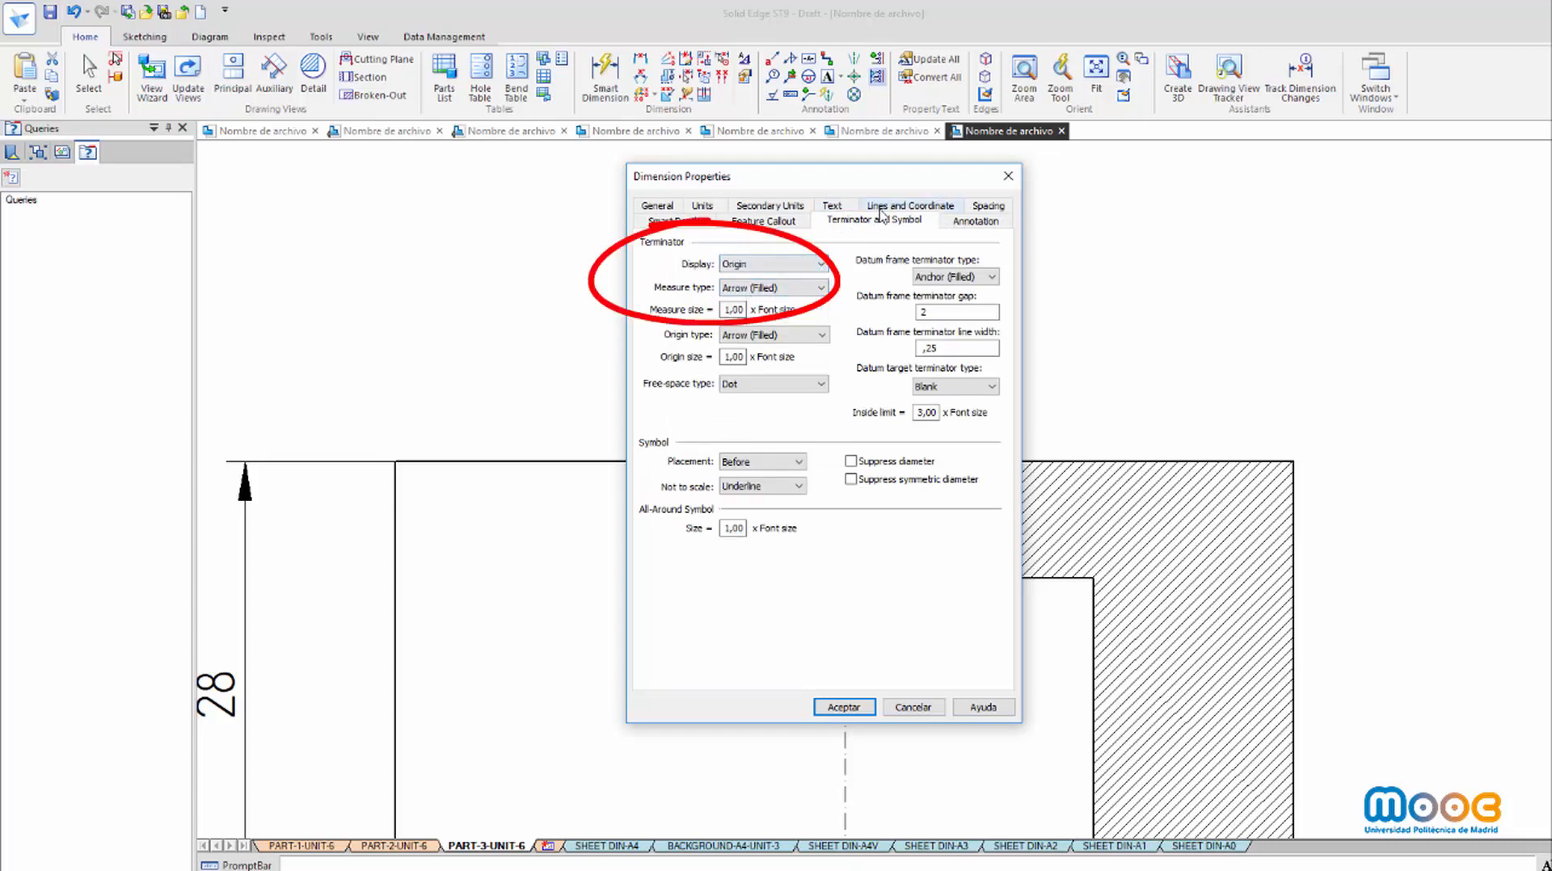
Set both the dimension line display and the projection line display of the upper bore's diameter dimension to Origin and apply the properties
left_click(881, 207)
left_click(768, 274)
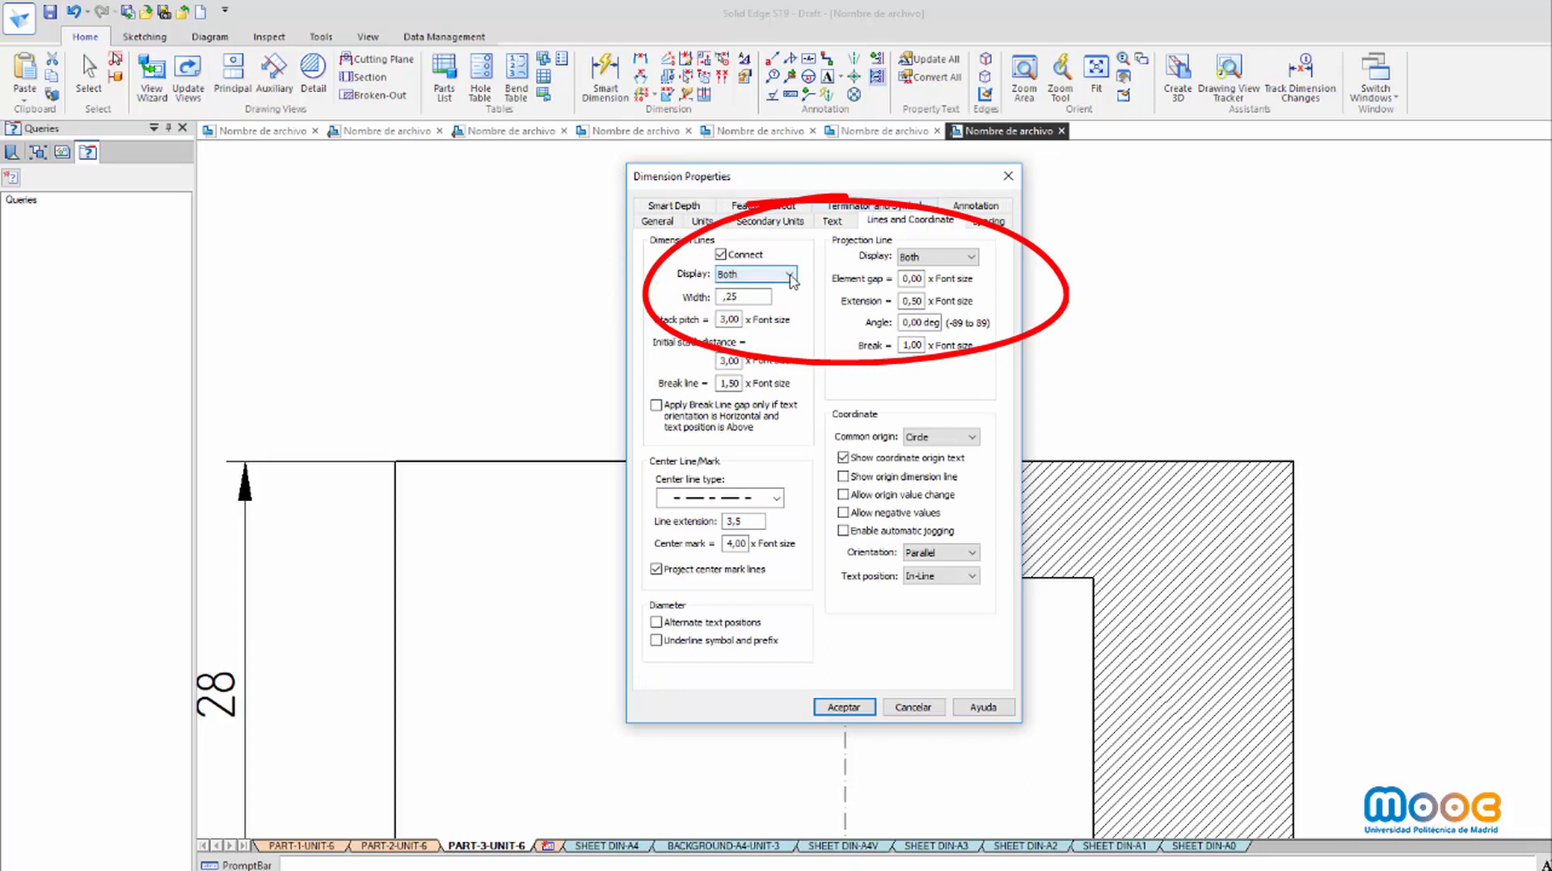
left_click(739, 324)
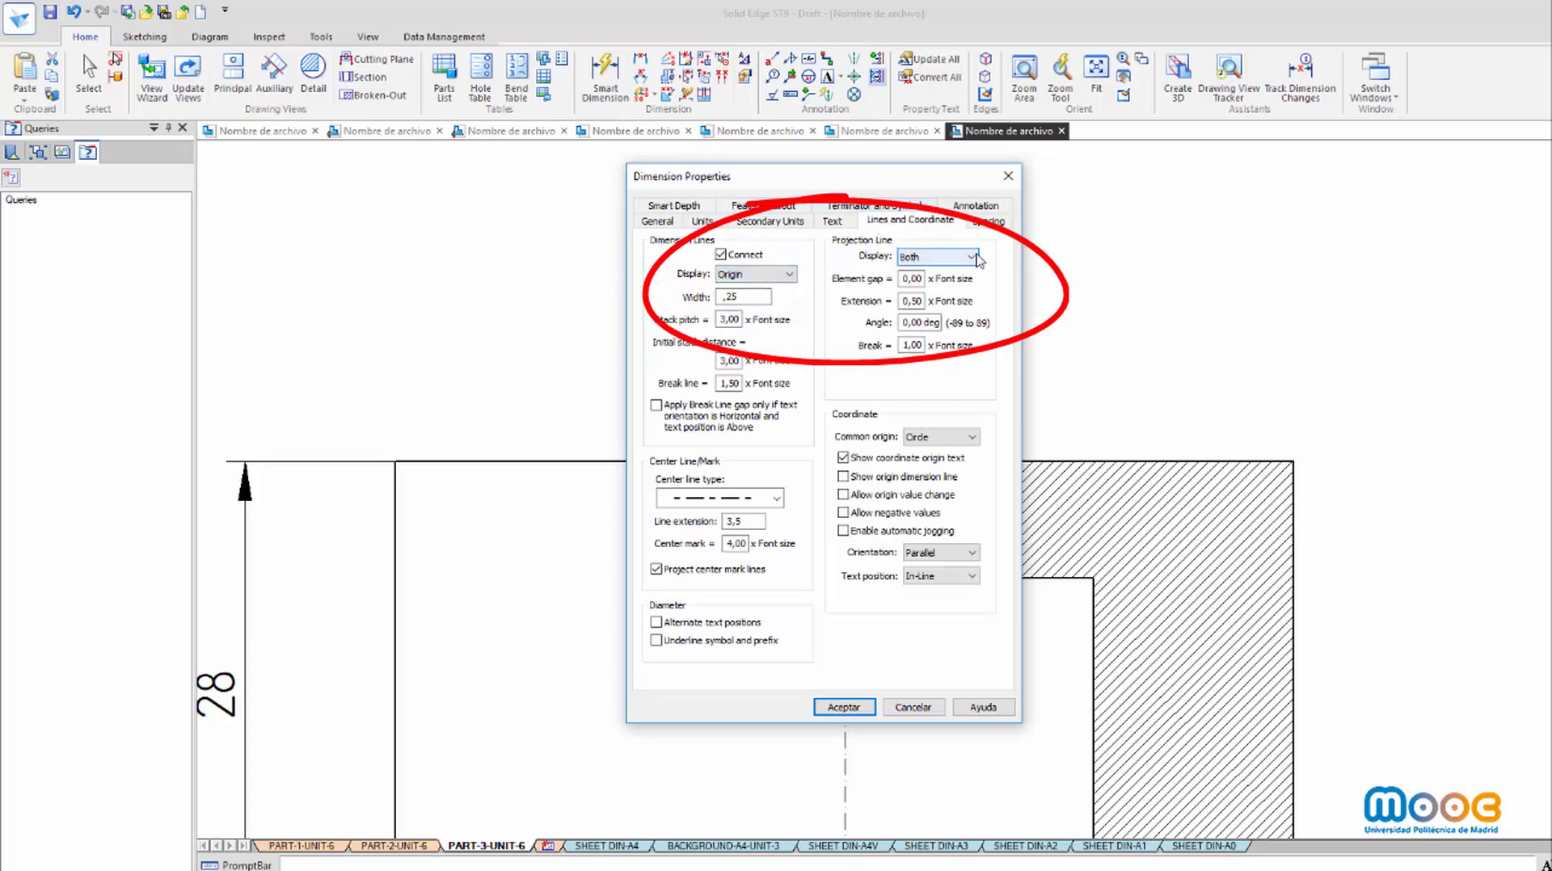
left_click(918, 259)
left_click(906, 307)
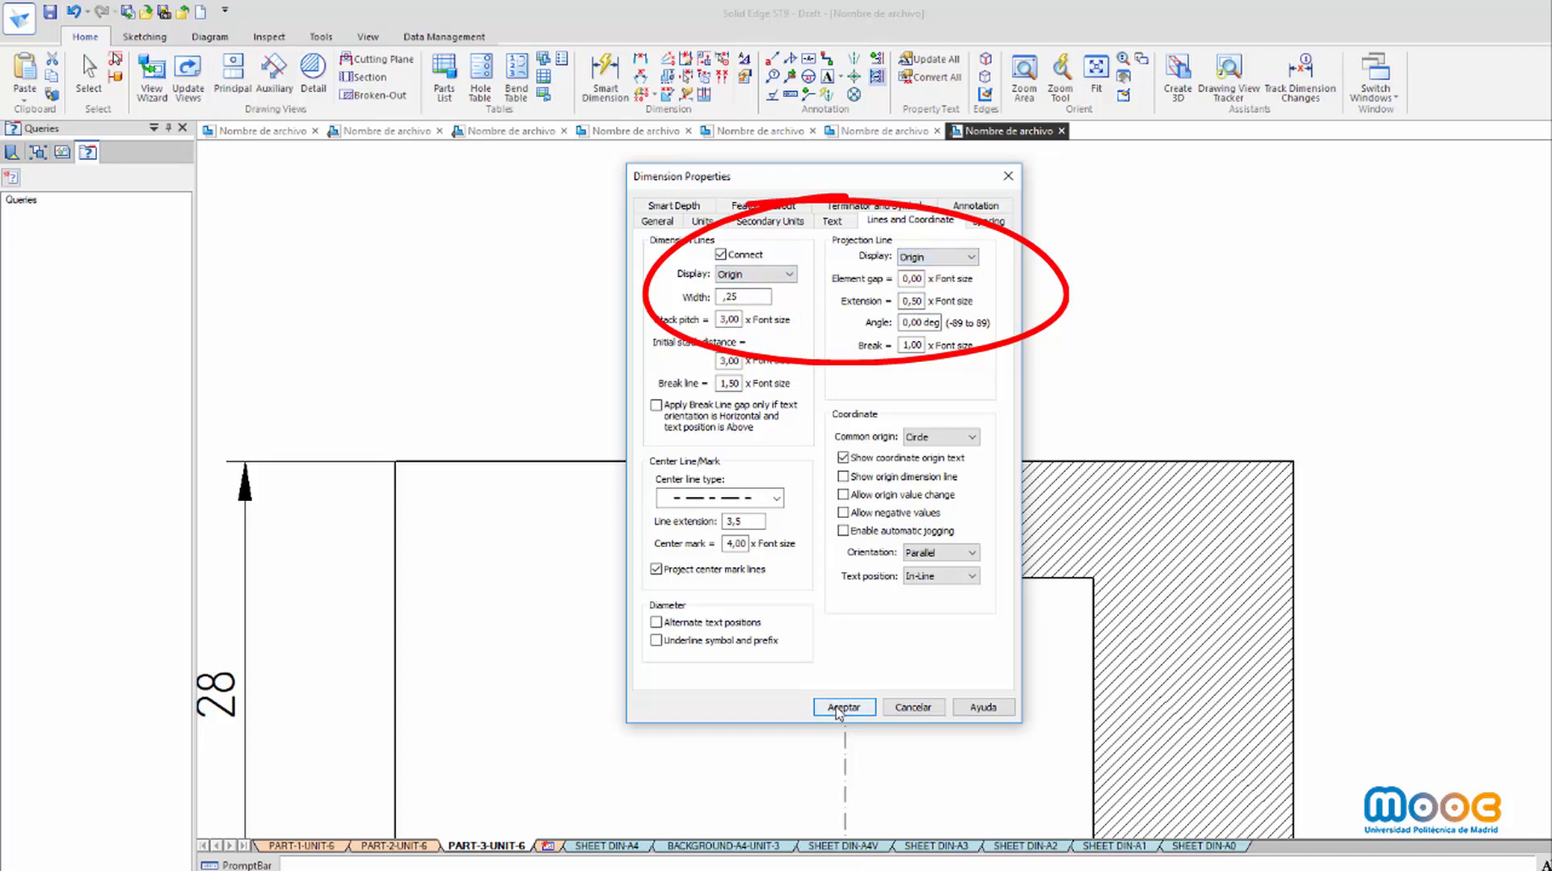
left_click(840, 708)
Shift the upper bore's diameter text slightly to the left so its dimension line extends further past the centerline
left_click(696, 333)
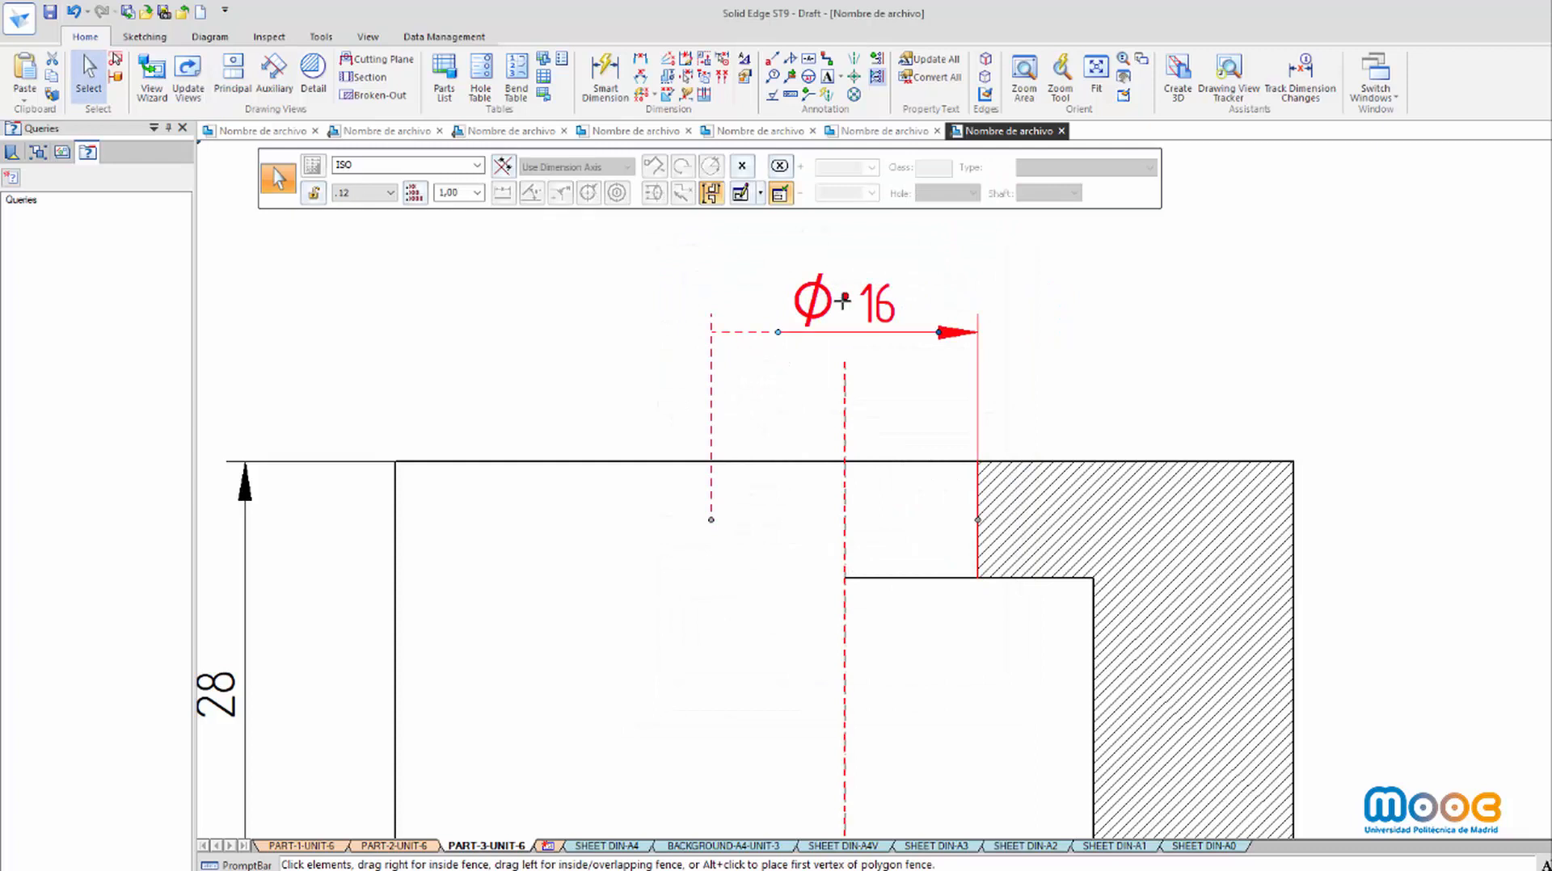
left_click_drag(832, 305, 798, 327)
left_click(1227, 354)
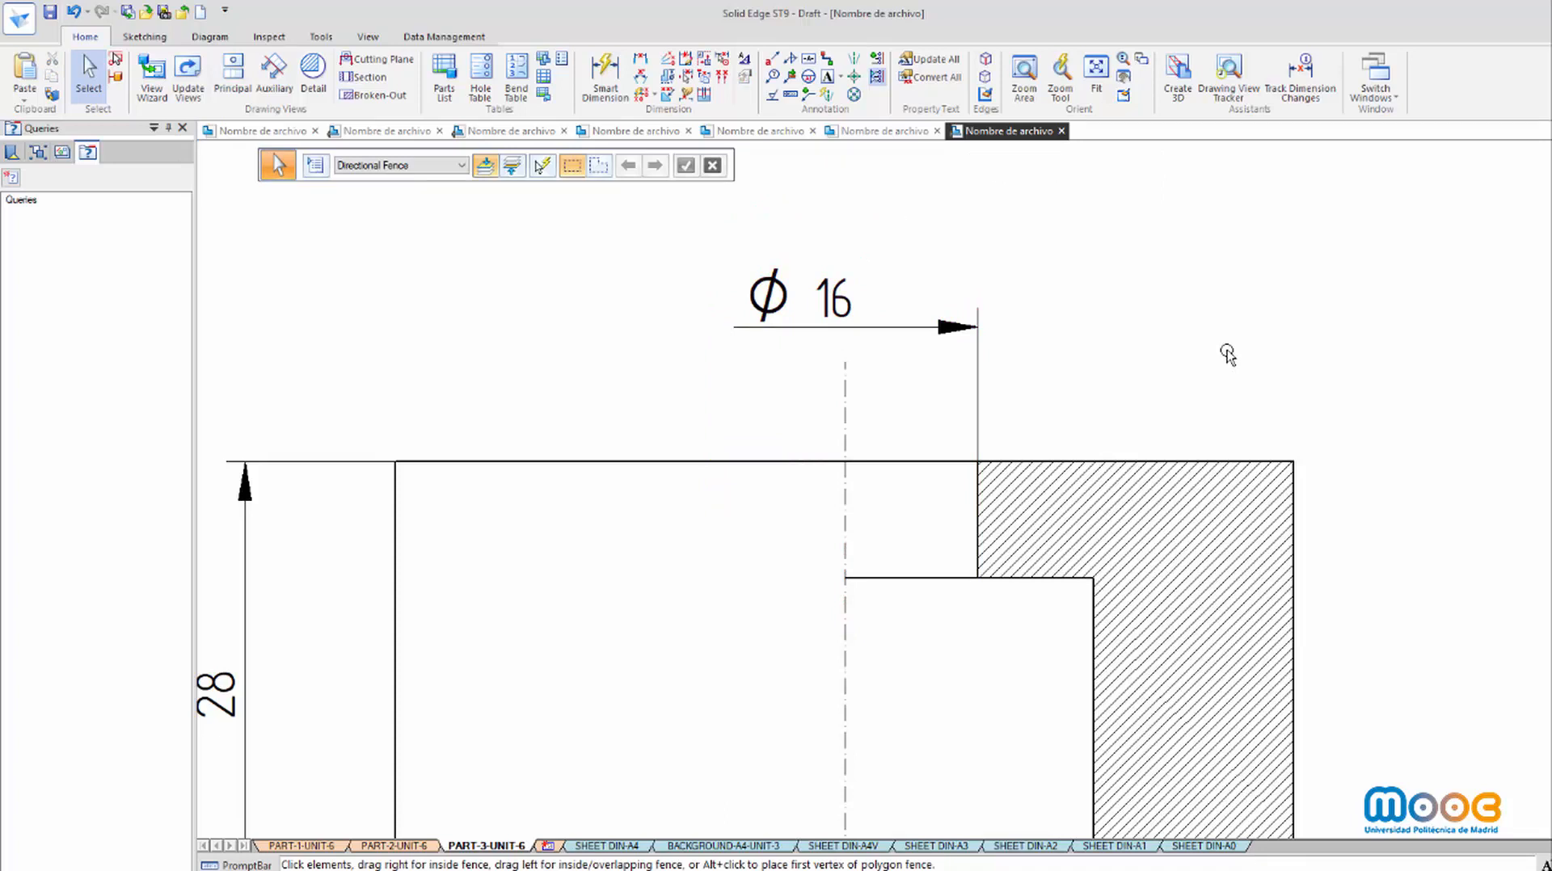
Add a Symmetric Diameter dimension inside the section view, from the centerline to the edge of the wider lower bore
left_click(668, 81)
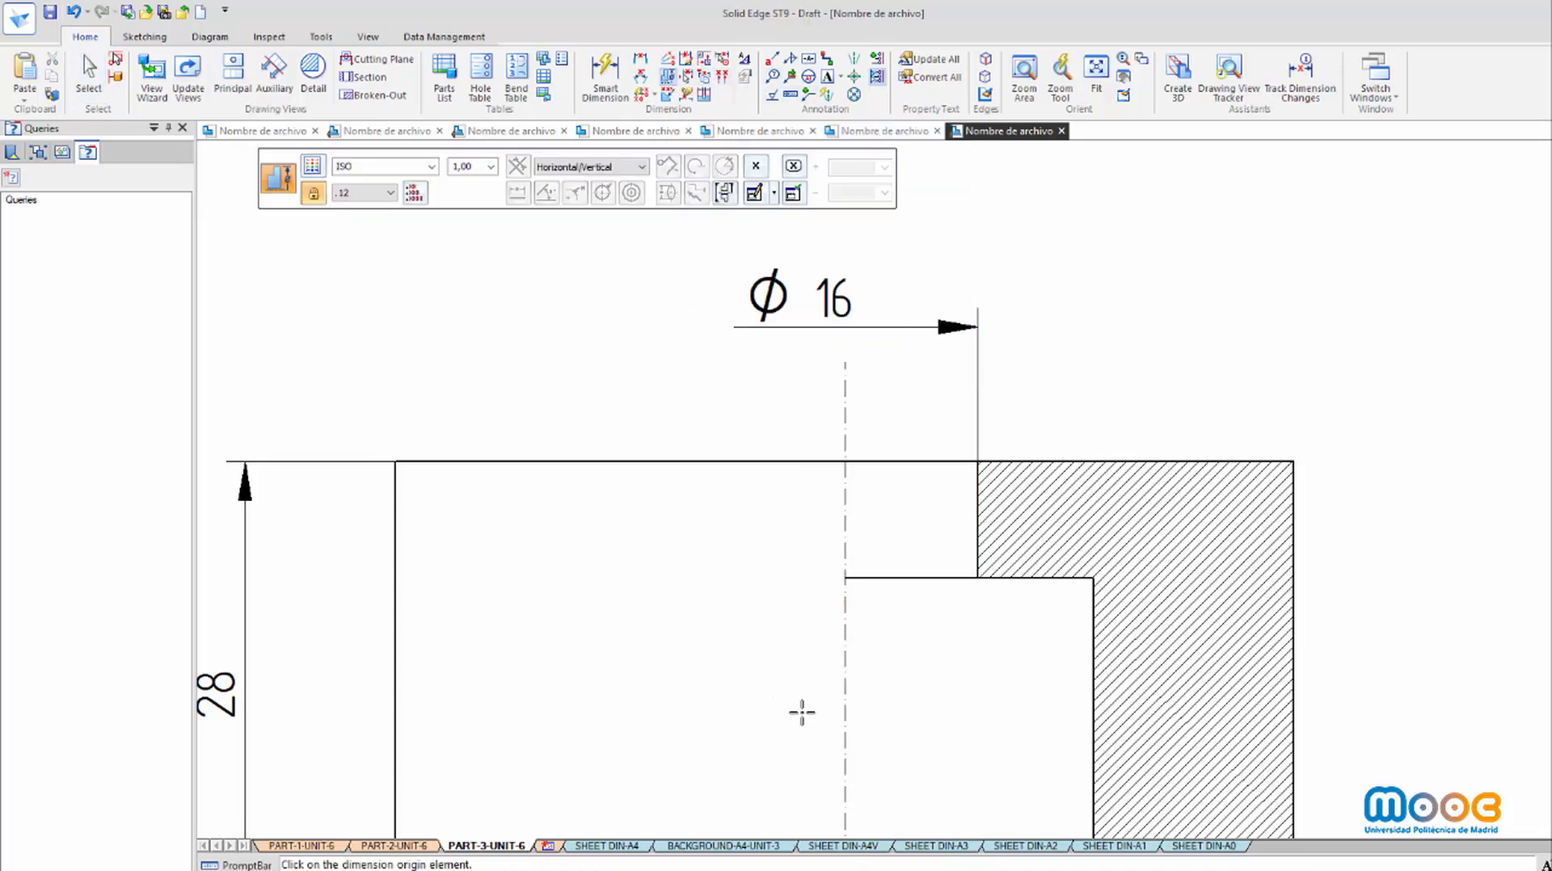
left_click(847, 691)
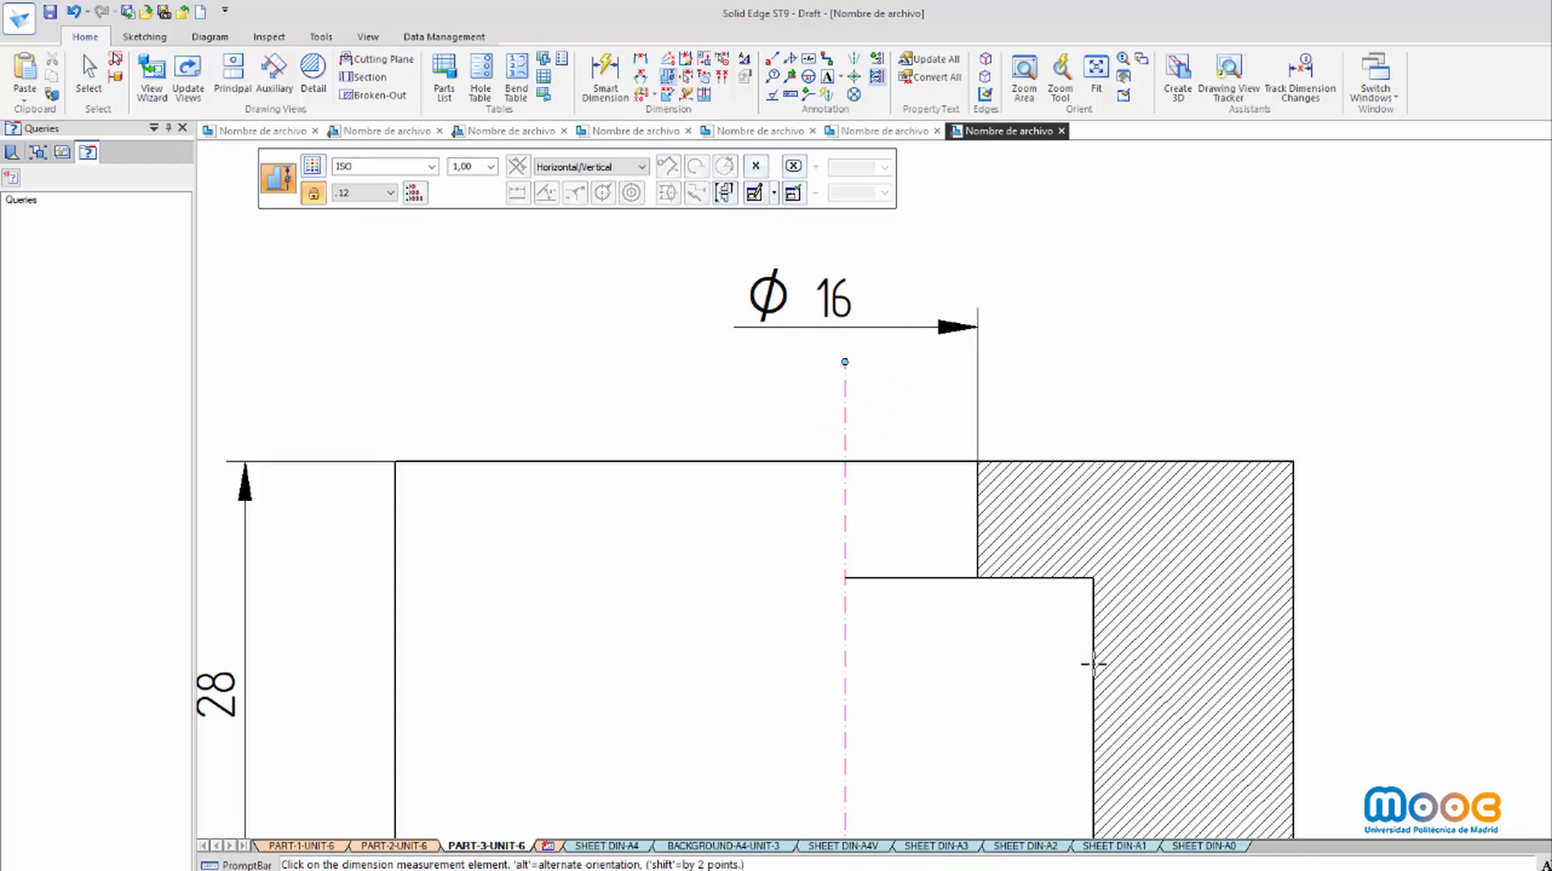
left_click(1092, 664)
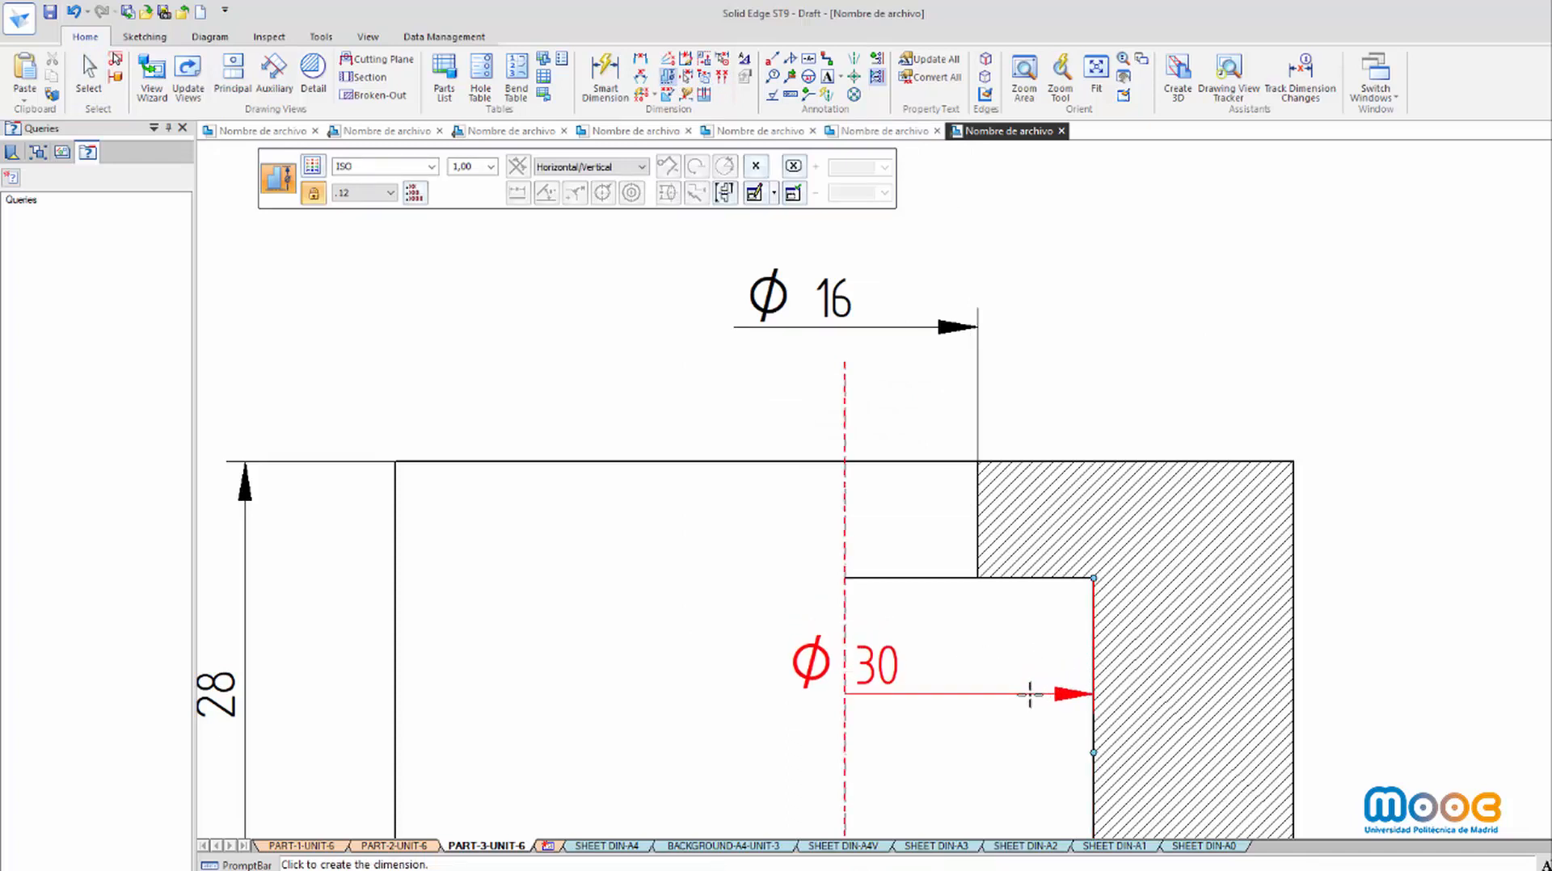
left_click(1027, 686)
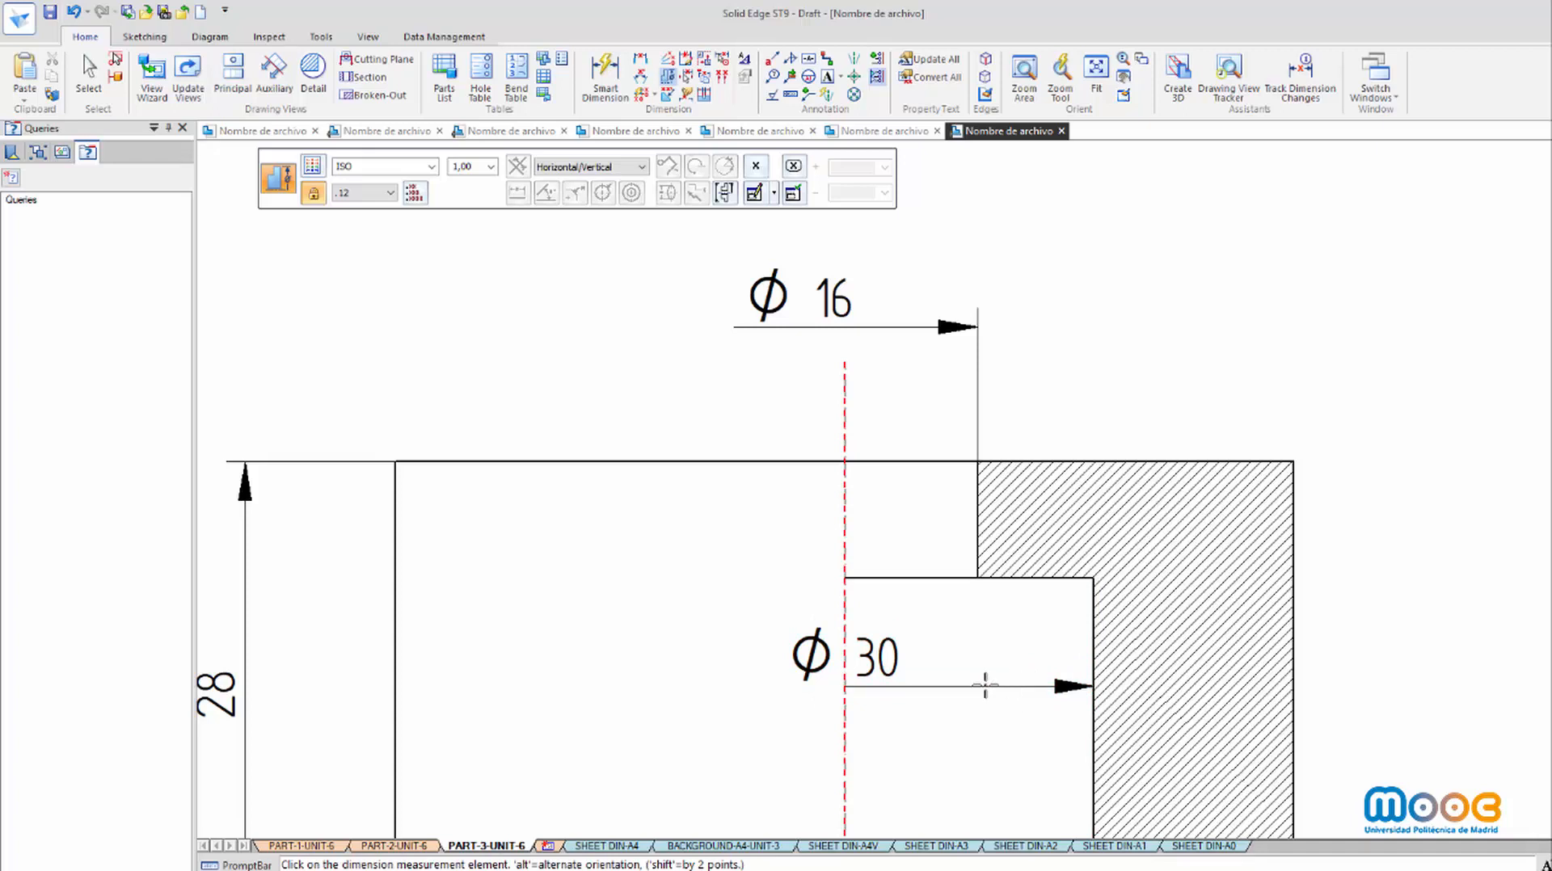
Switch the lower bore's symmetric diameter dimension from half to full diameter display
left_click(88, 75)
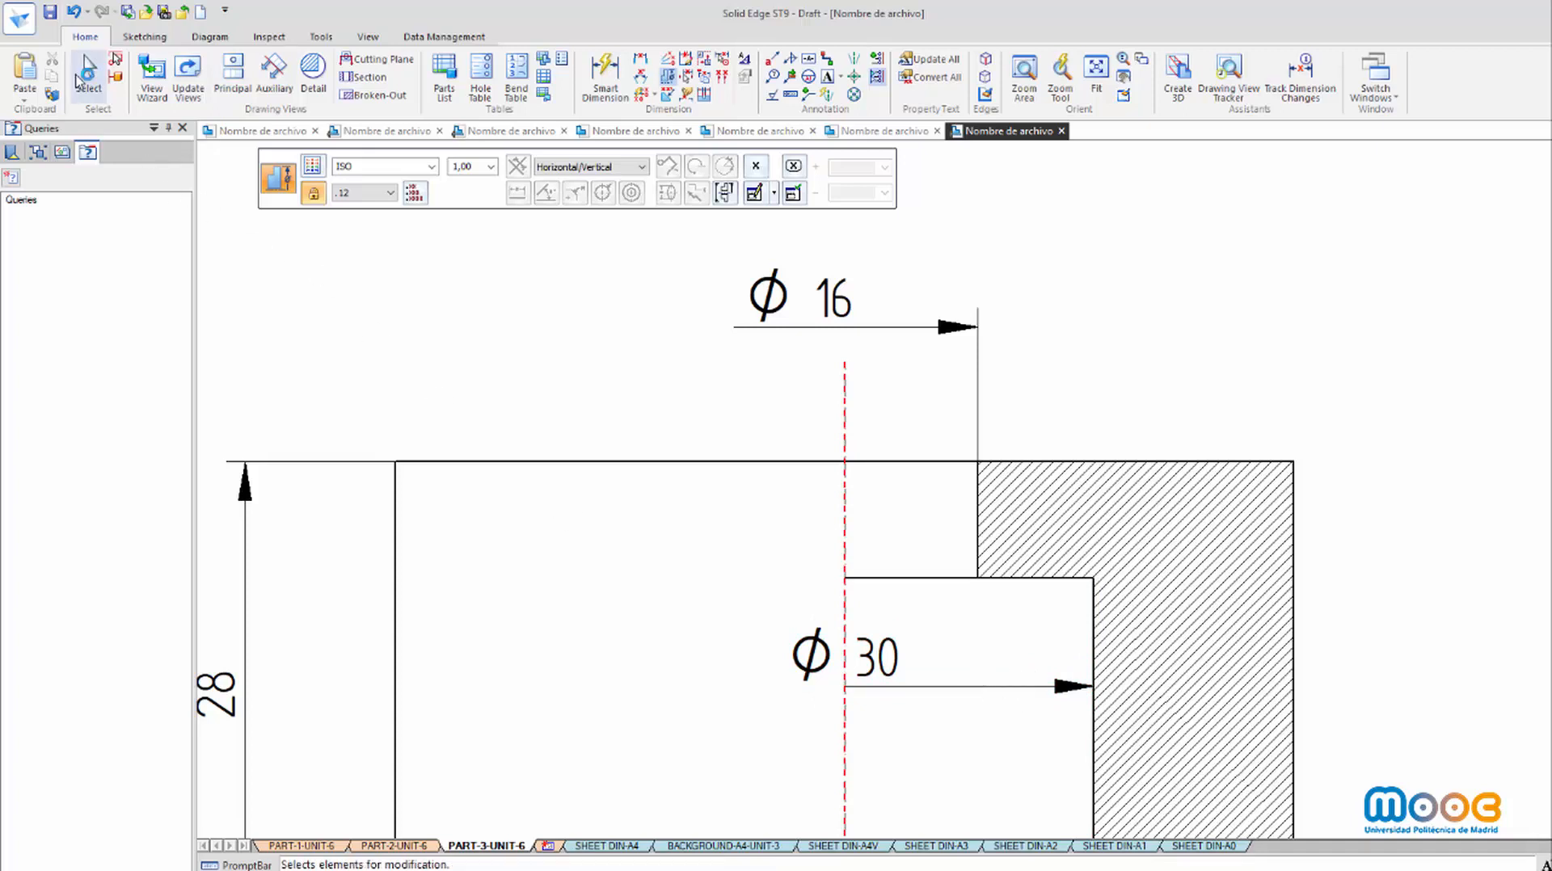
left_click(923, 688)
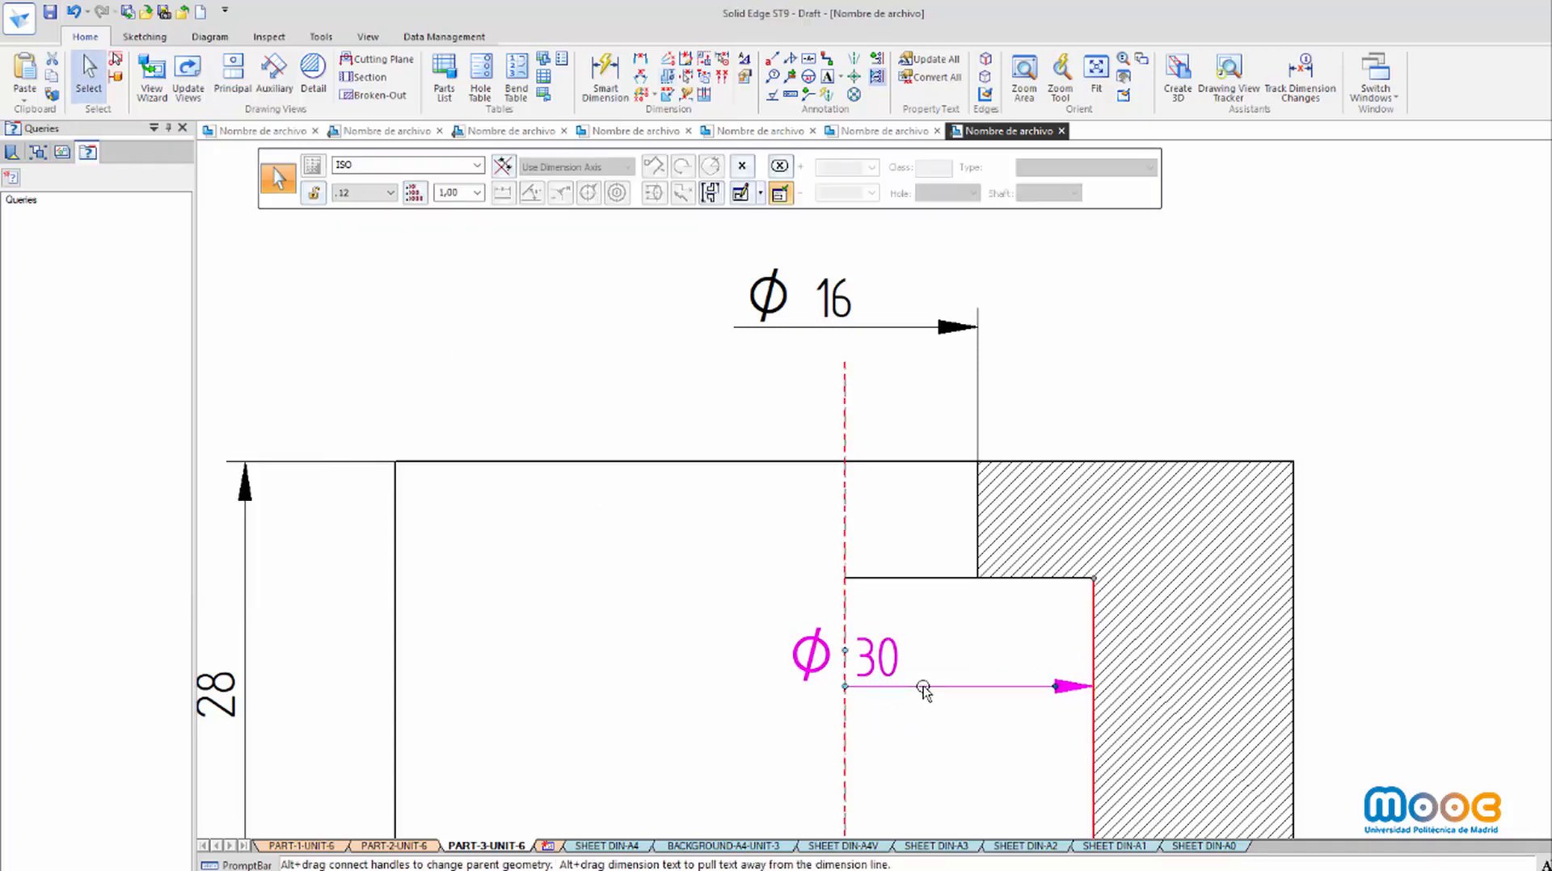
left_click(711, 192)
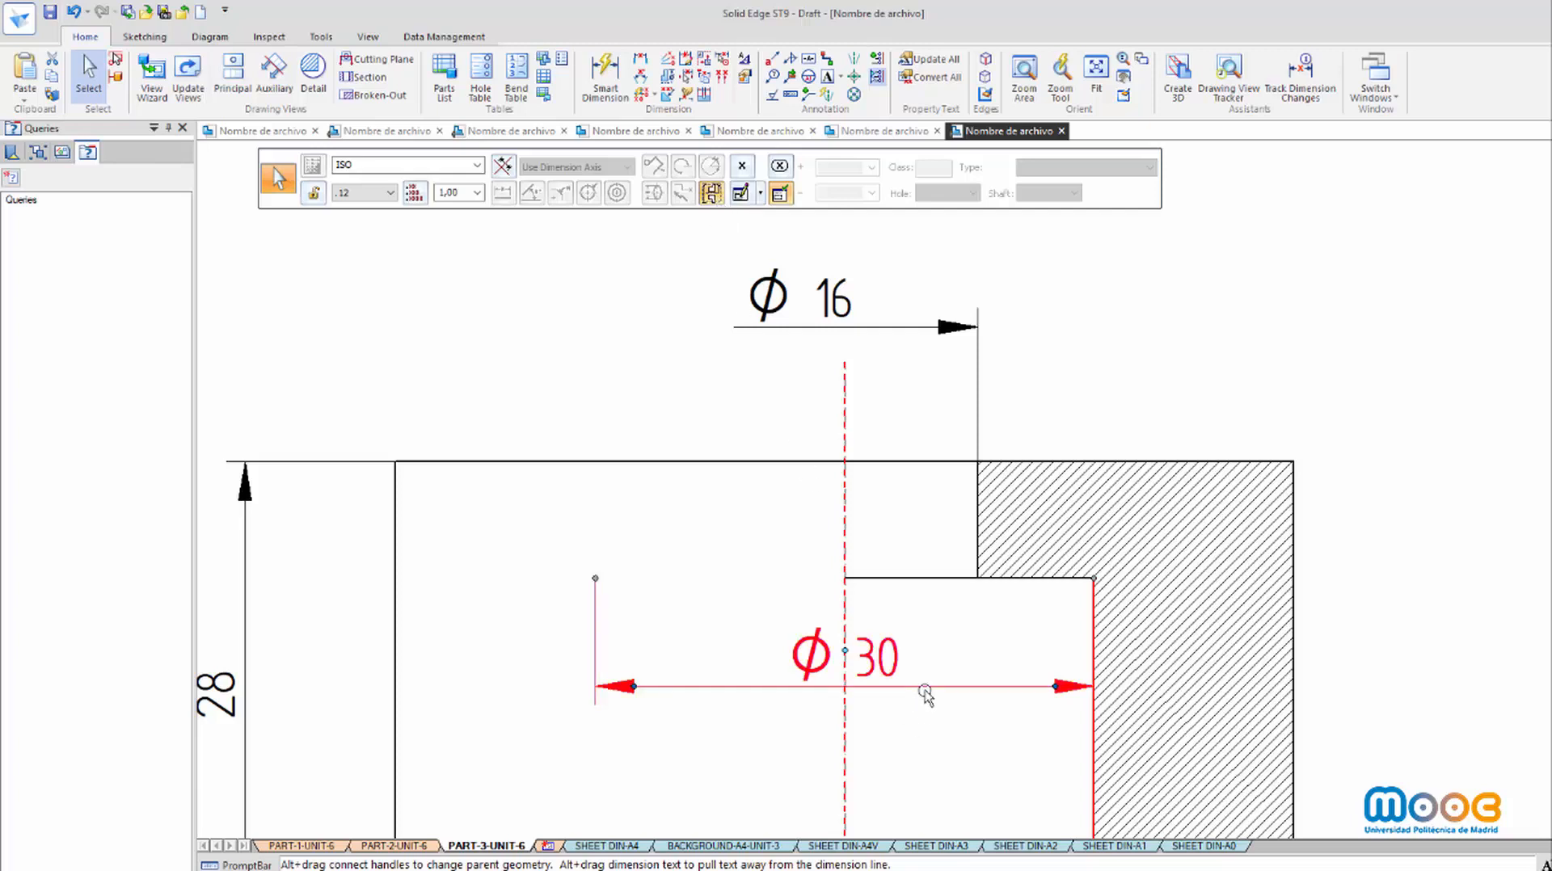
In the lower bore diameter dimension's properties, set the terminator display to Origin
right_click(927, 690)
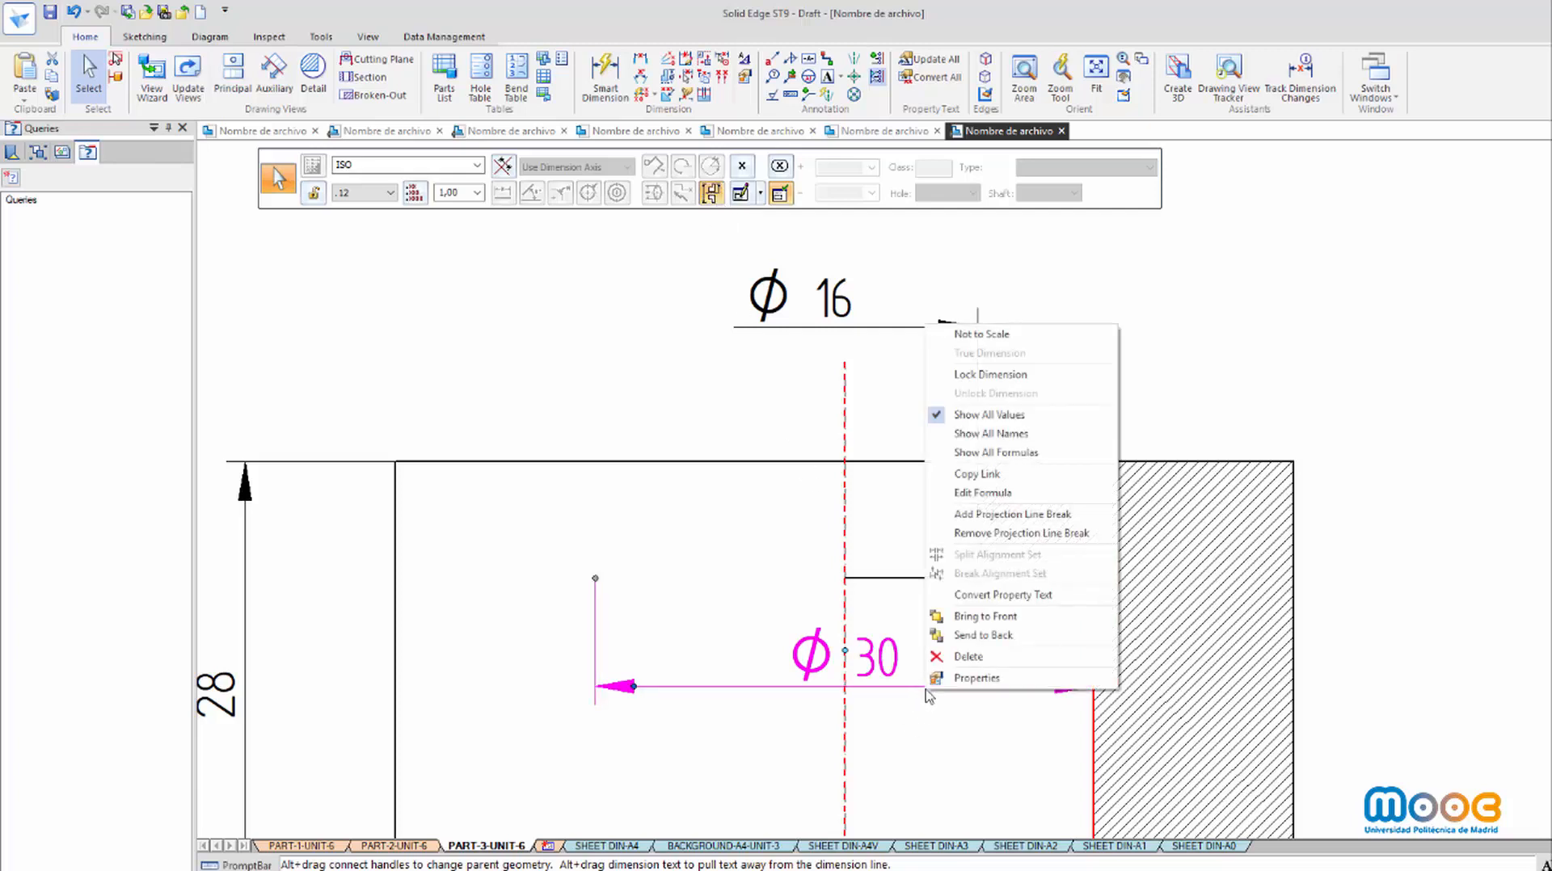
left_click(966, 678)
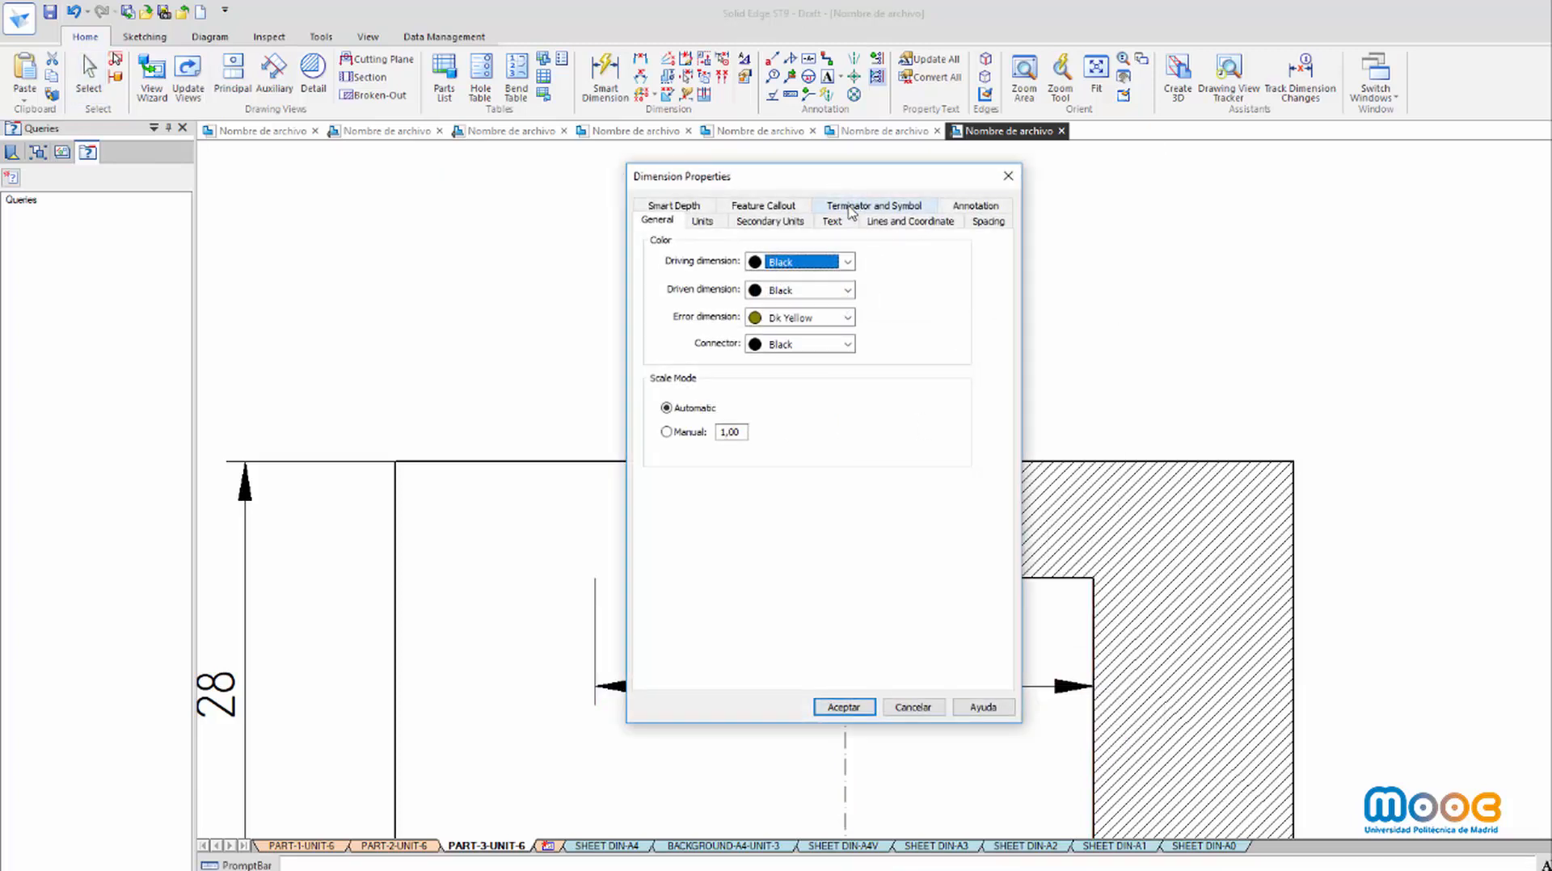
left_click(857, 207)
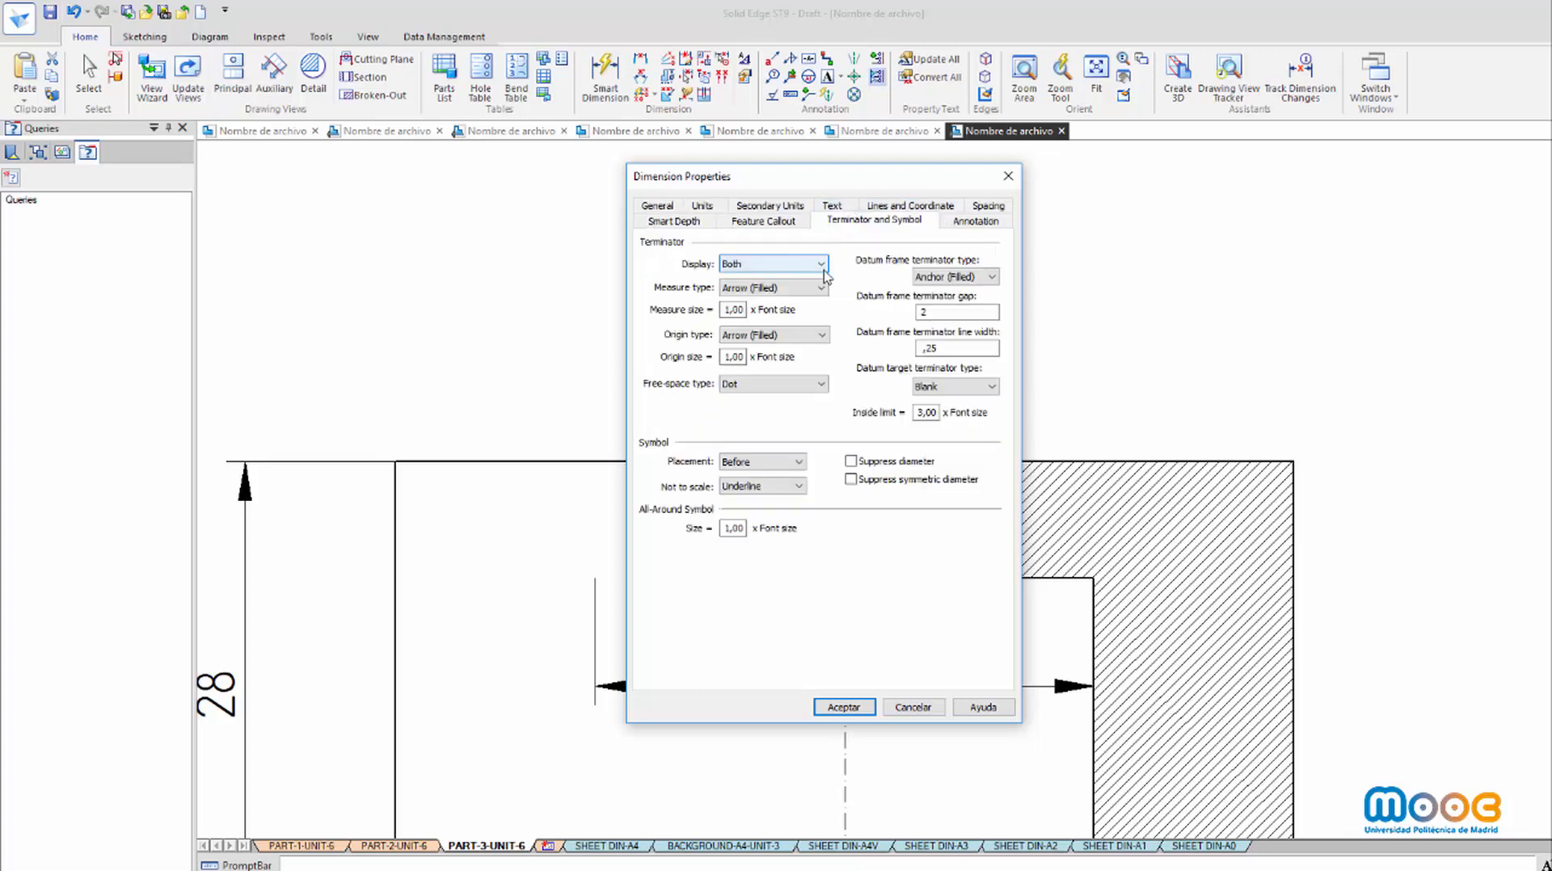
left_click(824, 270)
left_click(770, 292)
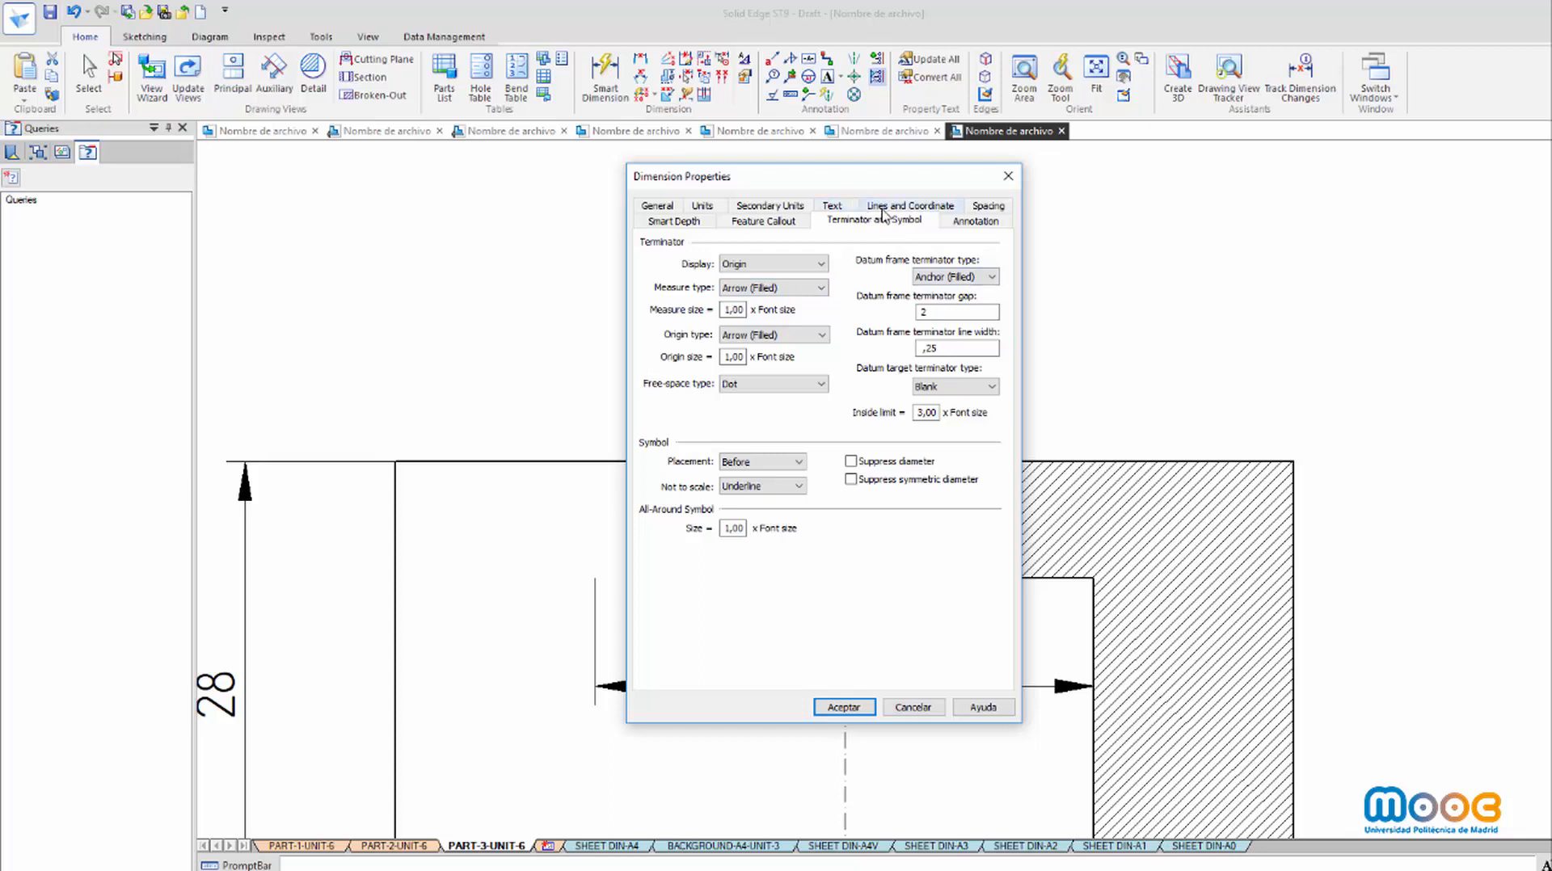
Set the lower bore dimension's dimension line and projection line displays to Origin, and shift its text left past the centerline
left_click(883, 210)
left_click(787, 276)
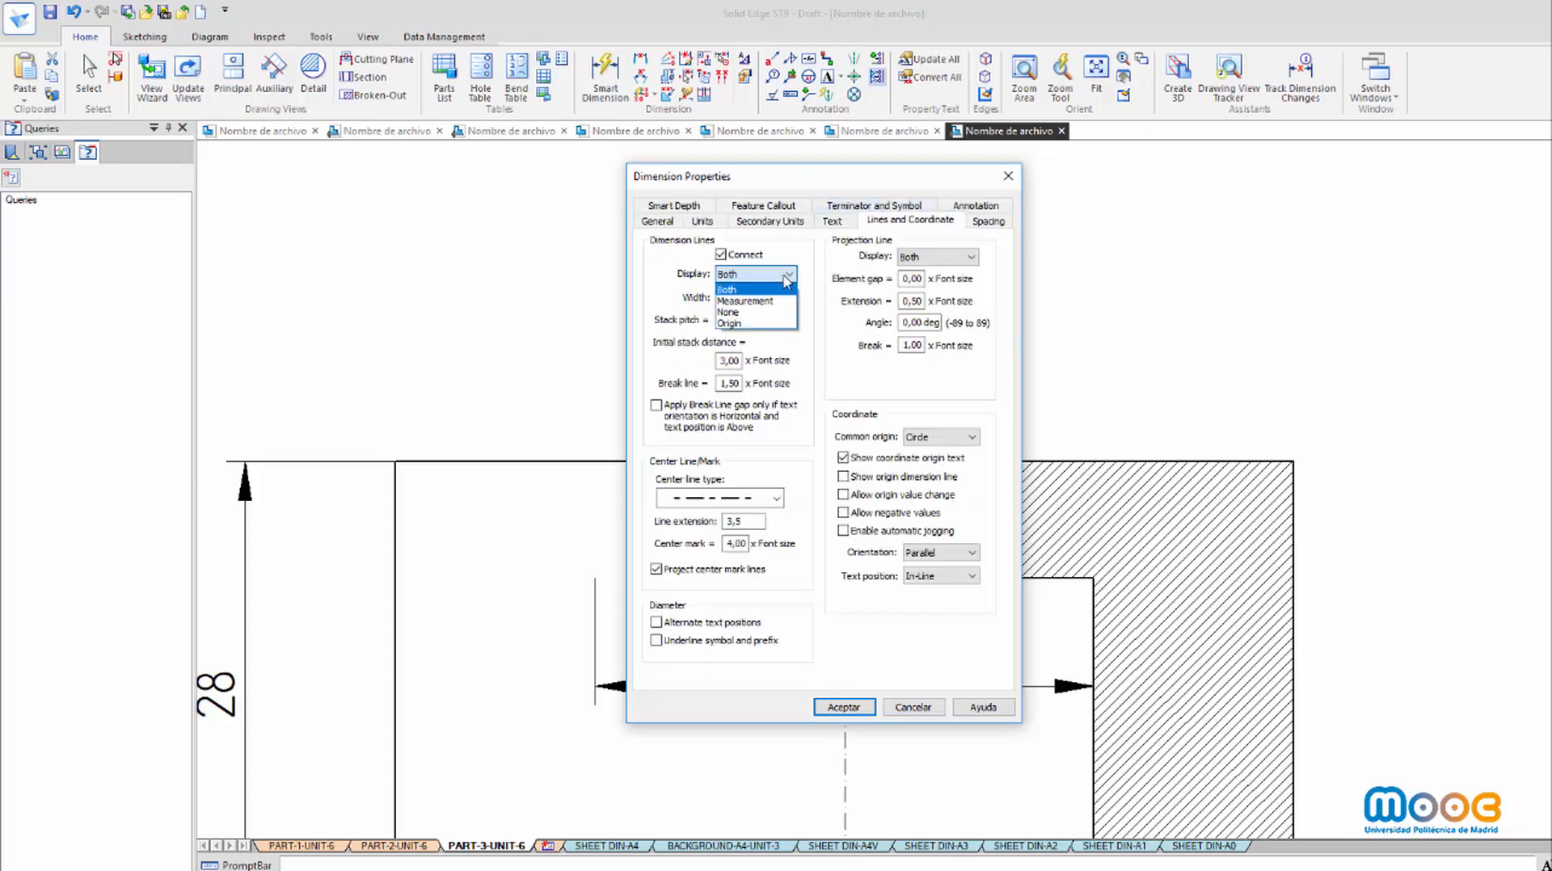
left_click(732, 323)
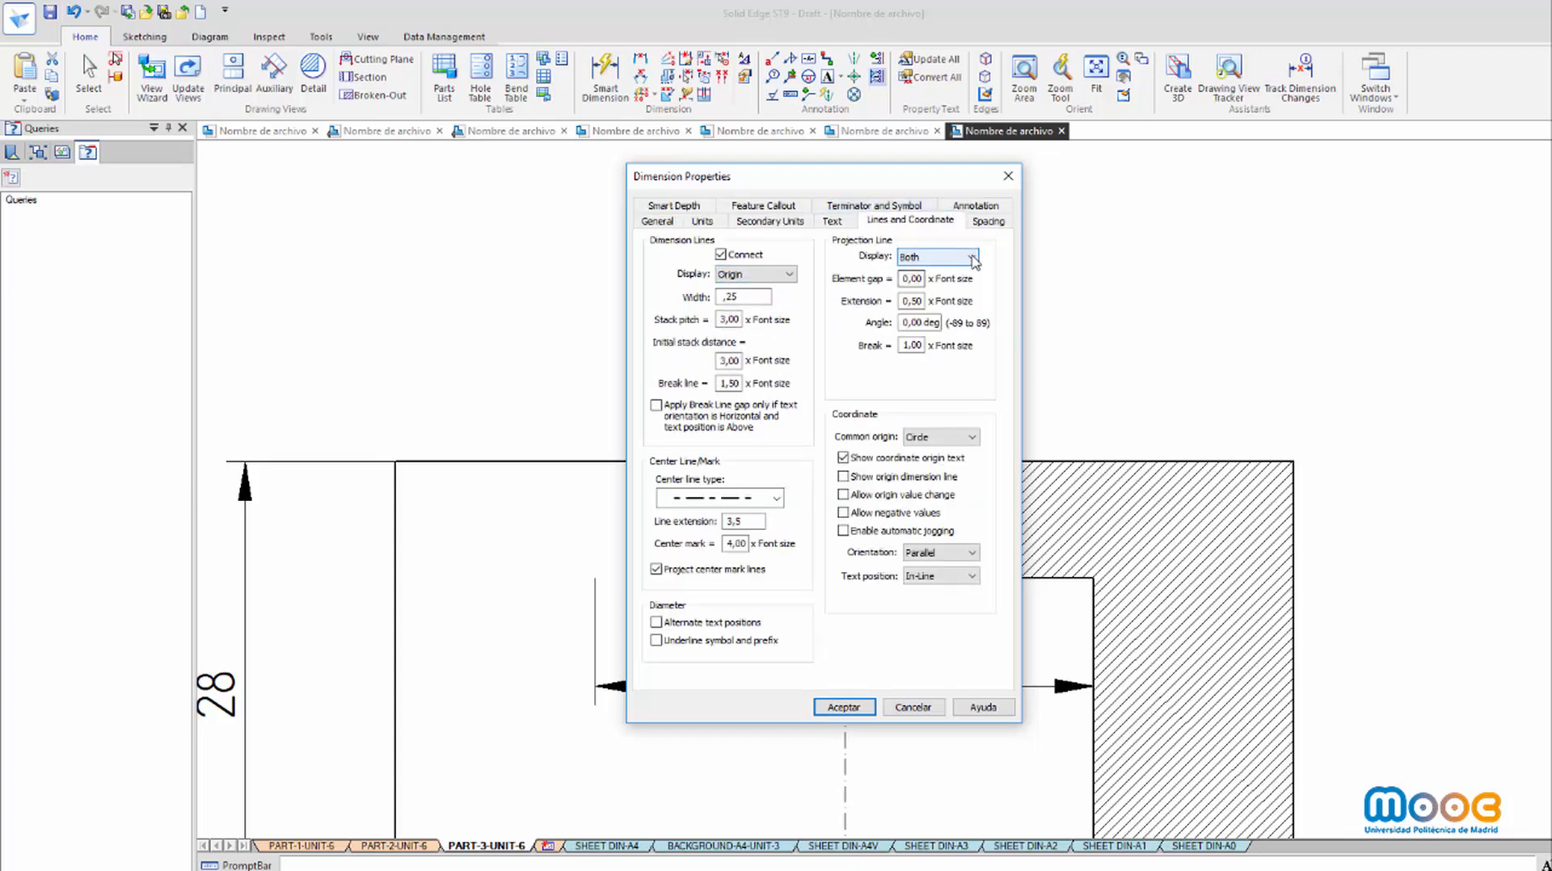
left_click(971, 257)
left_click(924, 307)
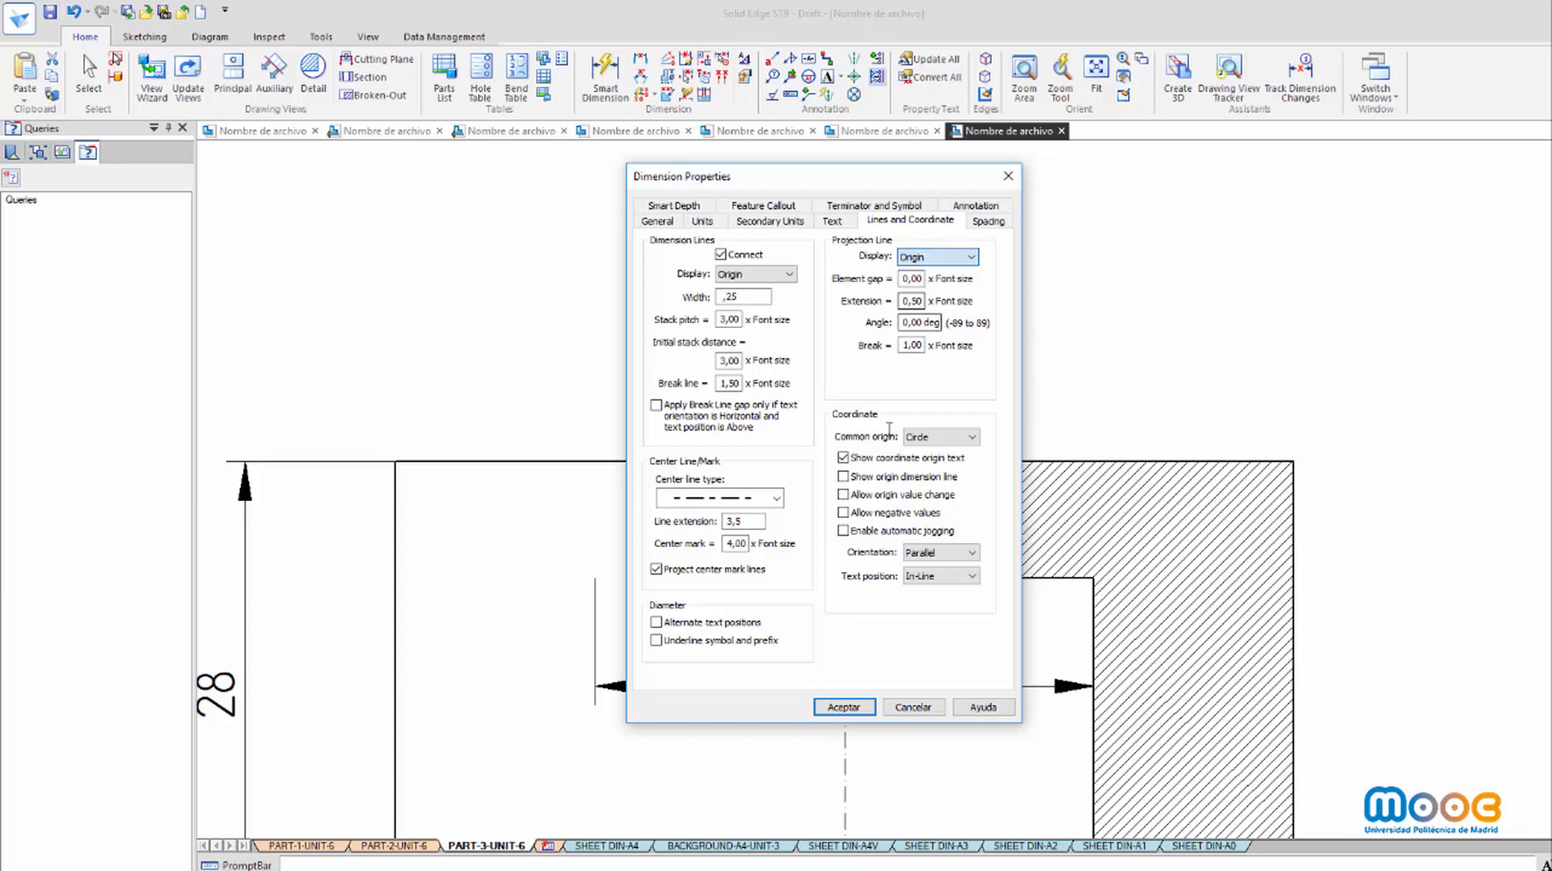
left_click(832, 702)
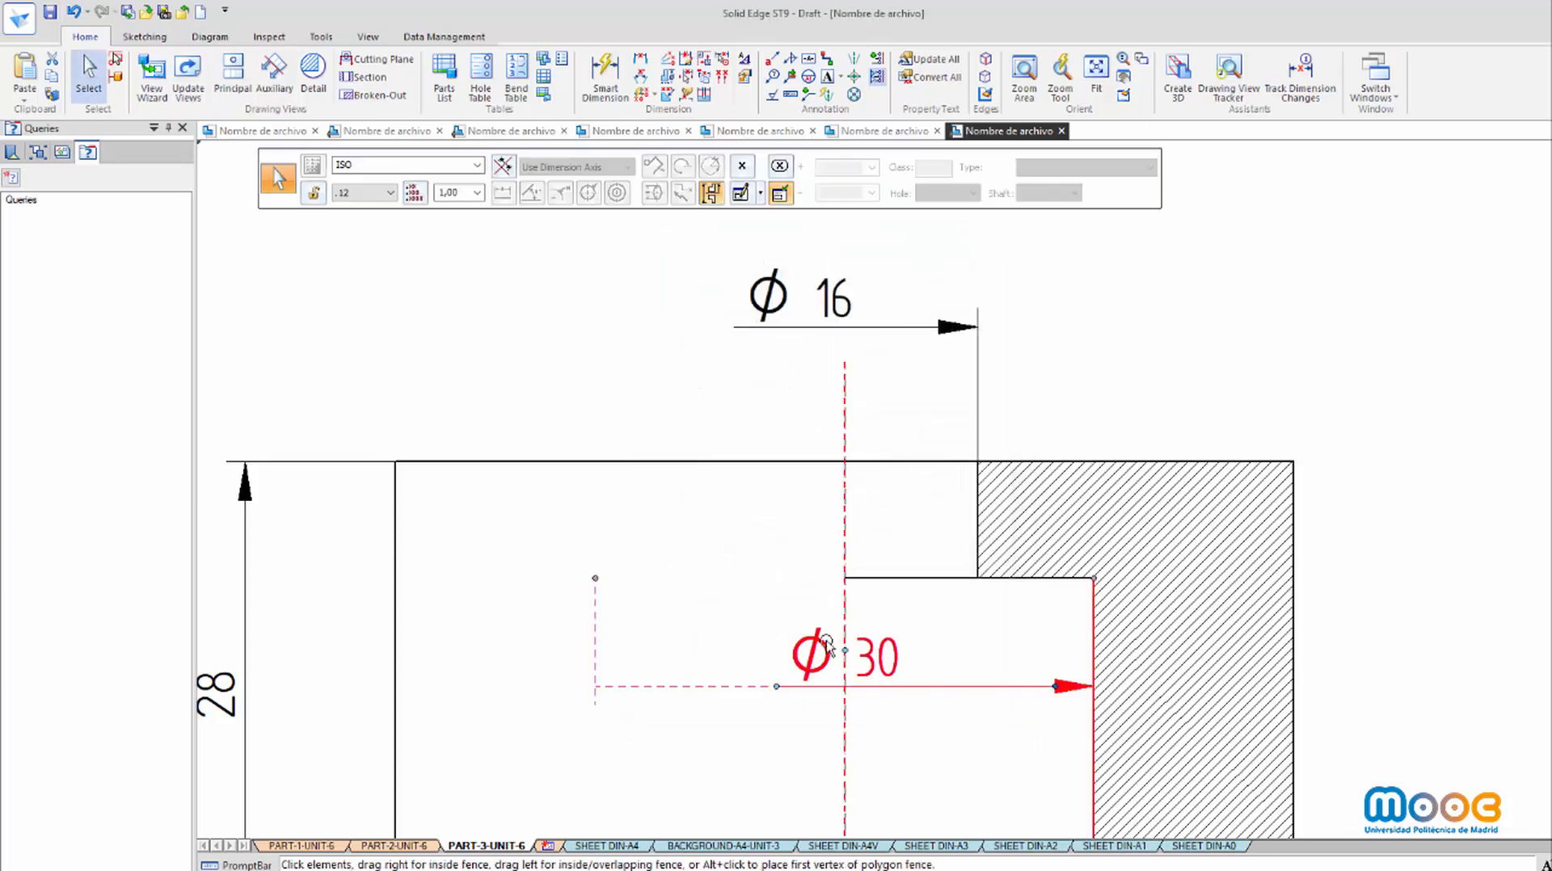
left_click_drag(826, 648, 774, 685)
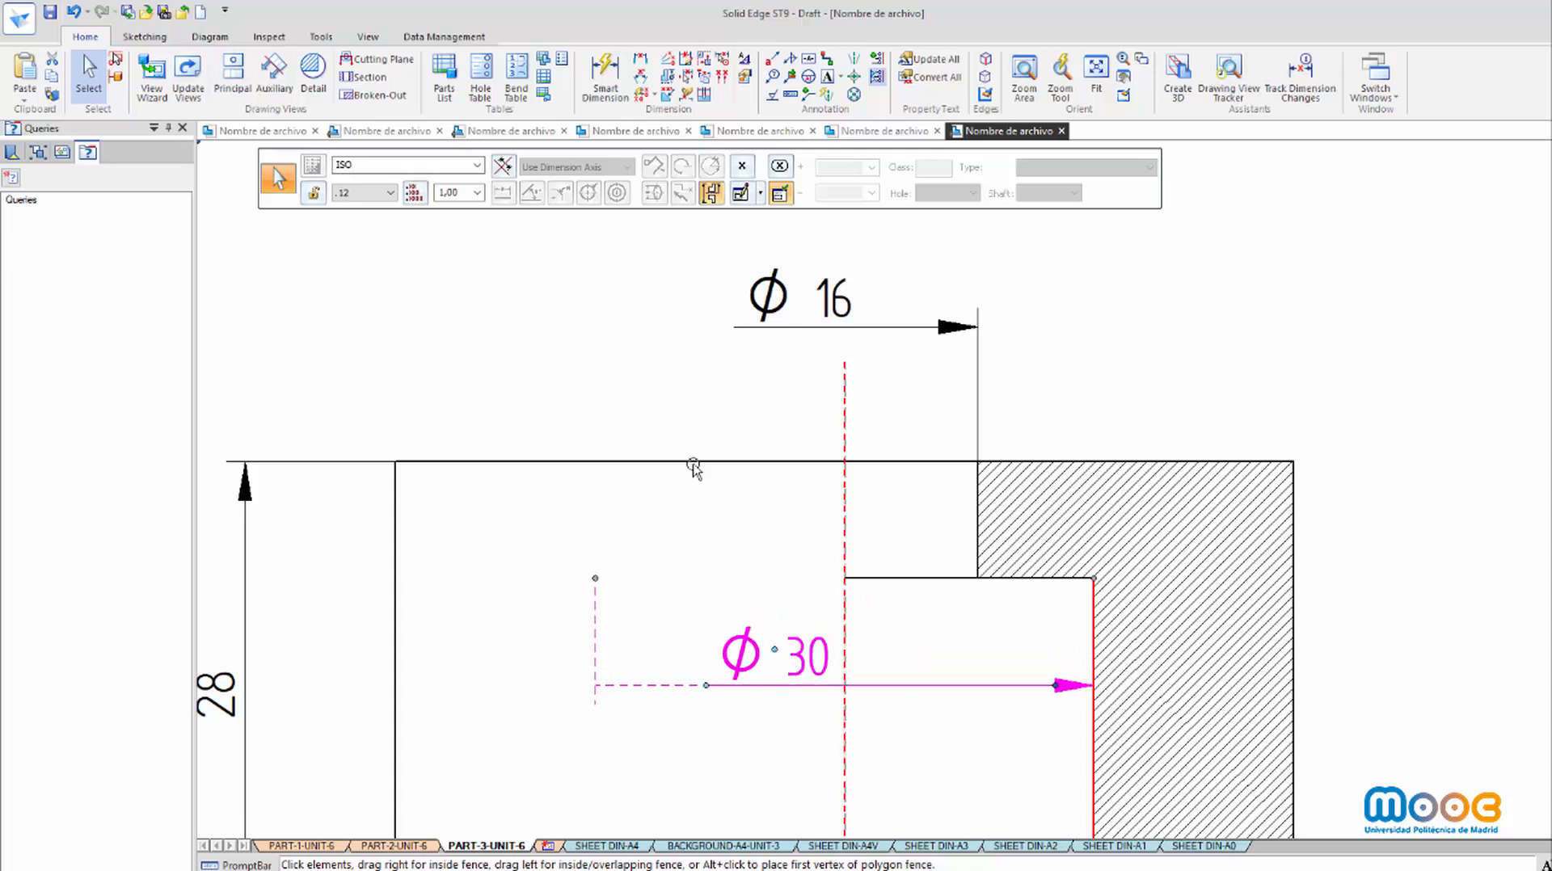
left_click(629, 356)
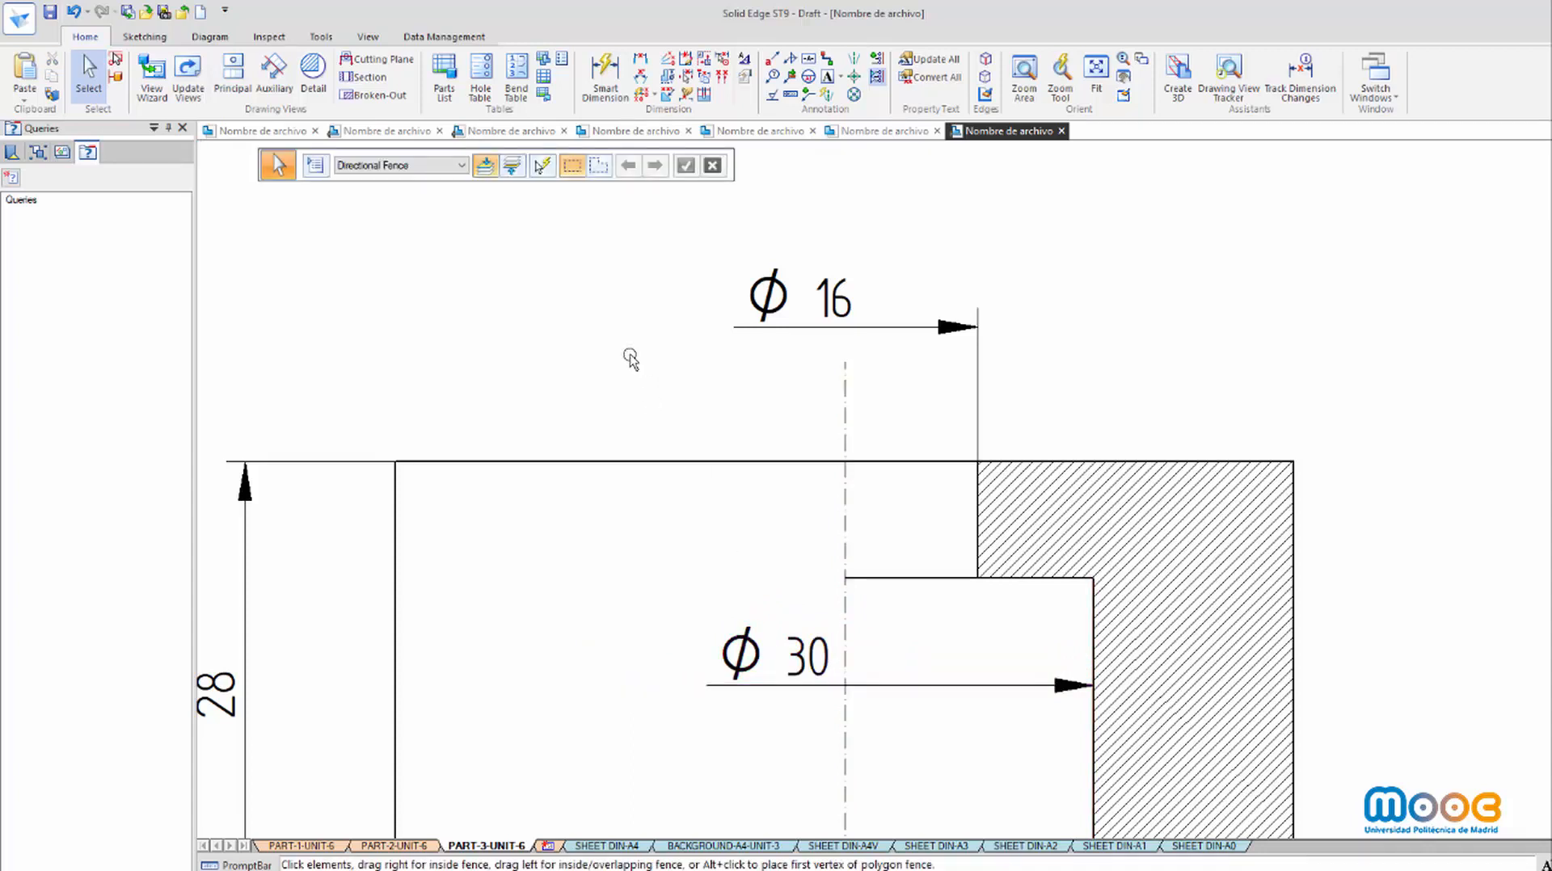
Add a vertical Smart Dimension for the wider lower bore's depth, placed inside the hatched area of section A-A
left_click(1101, 92)
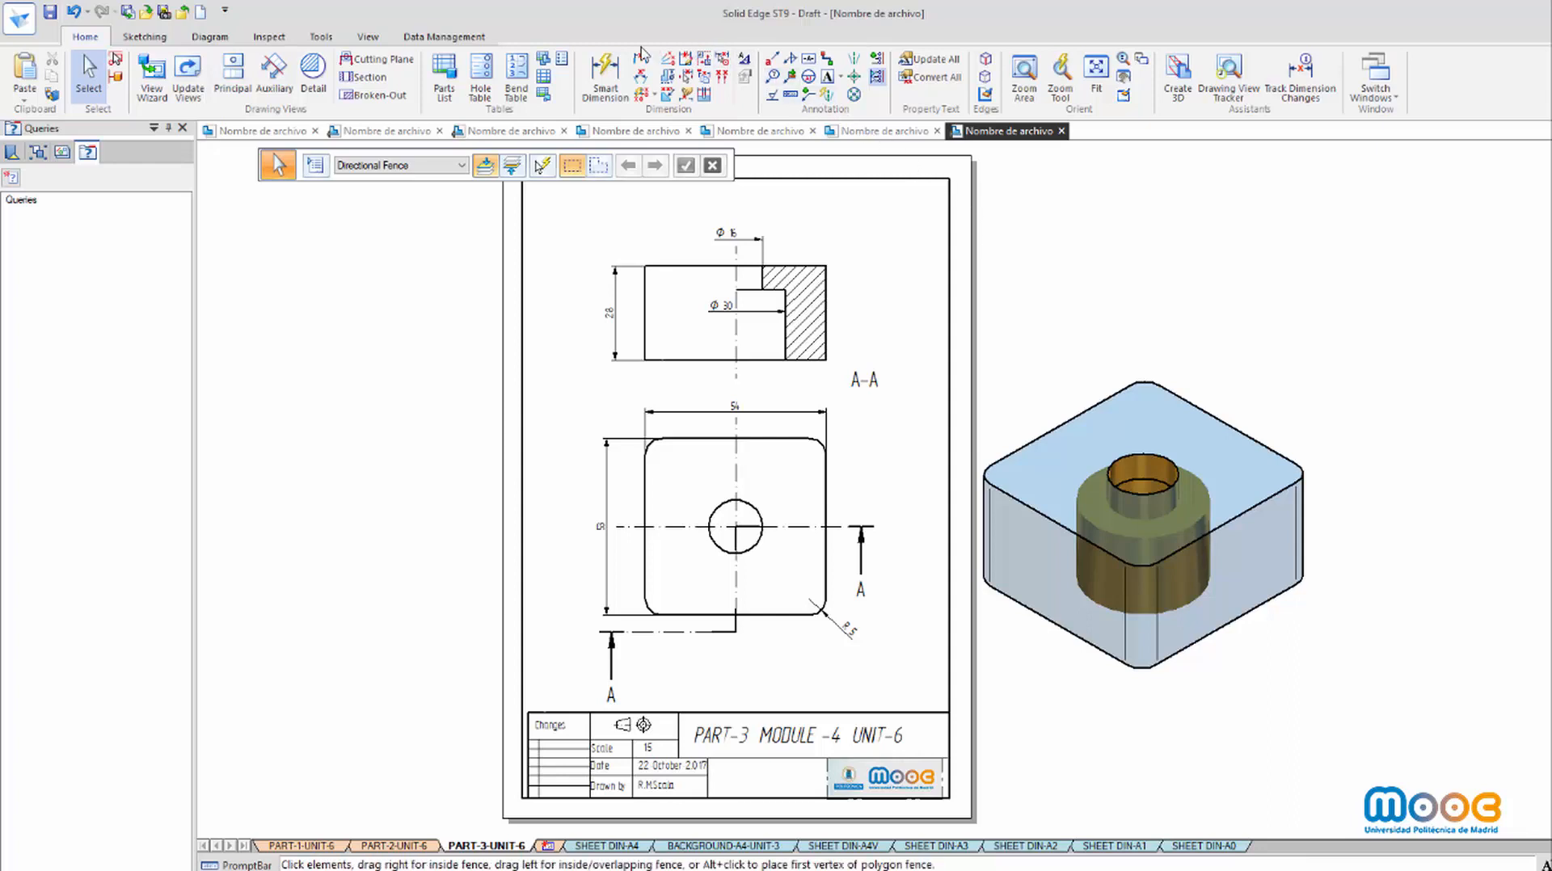
left_click(608, 79)
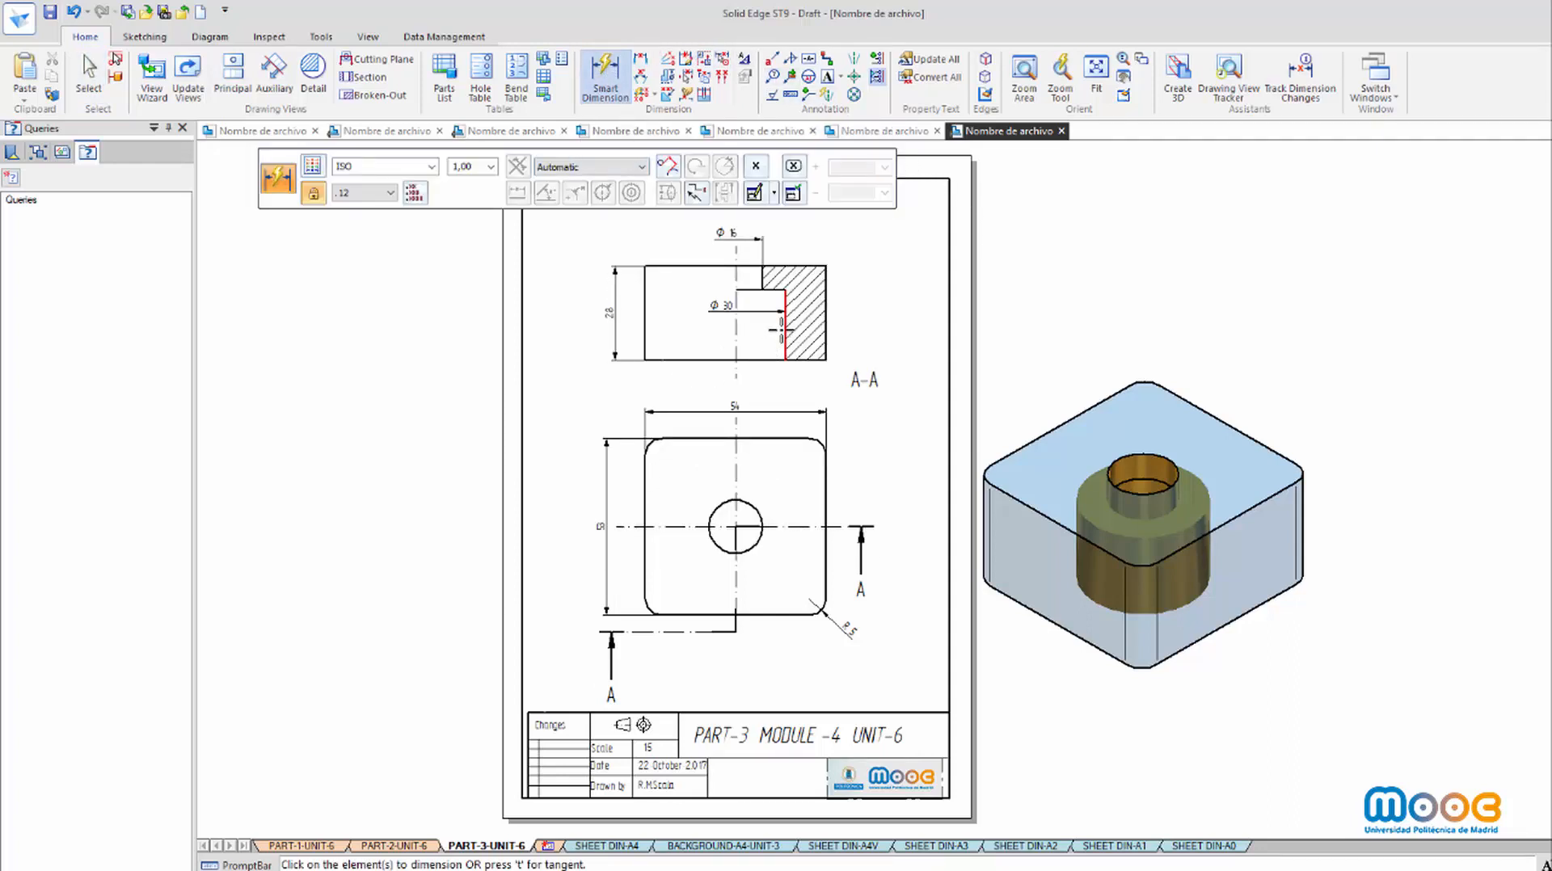
left_click(782, 329)
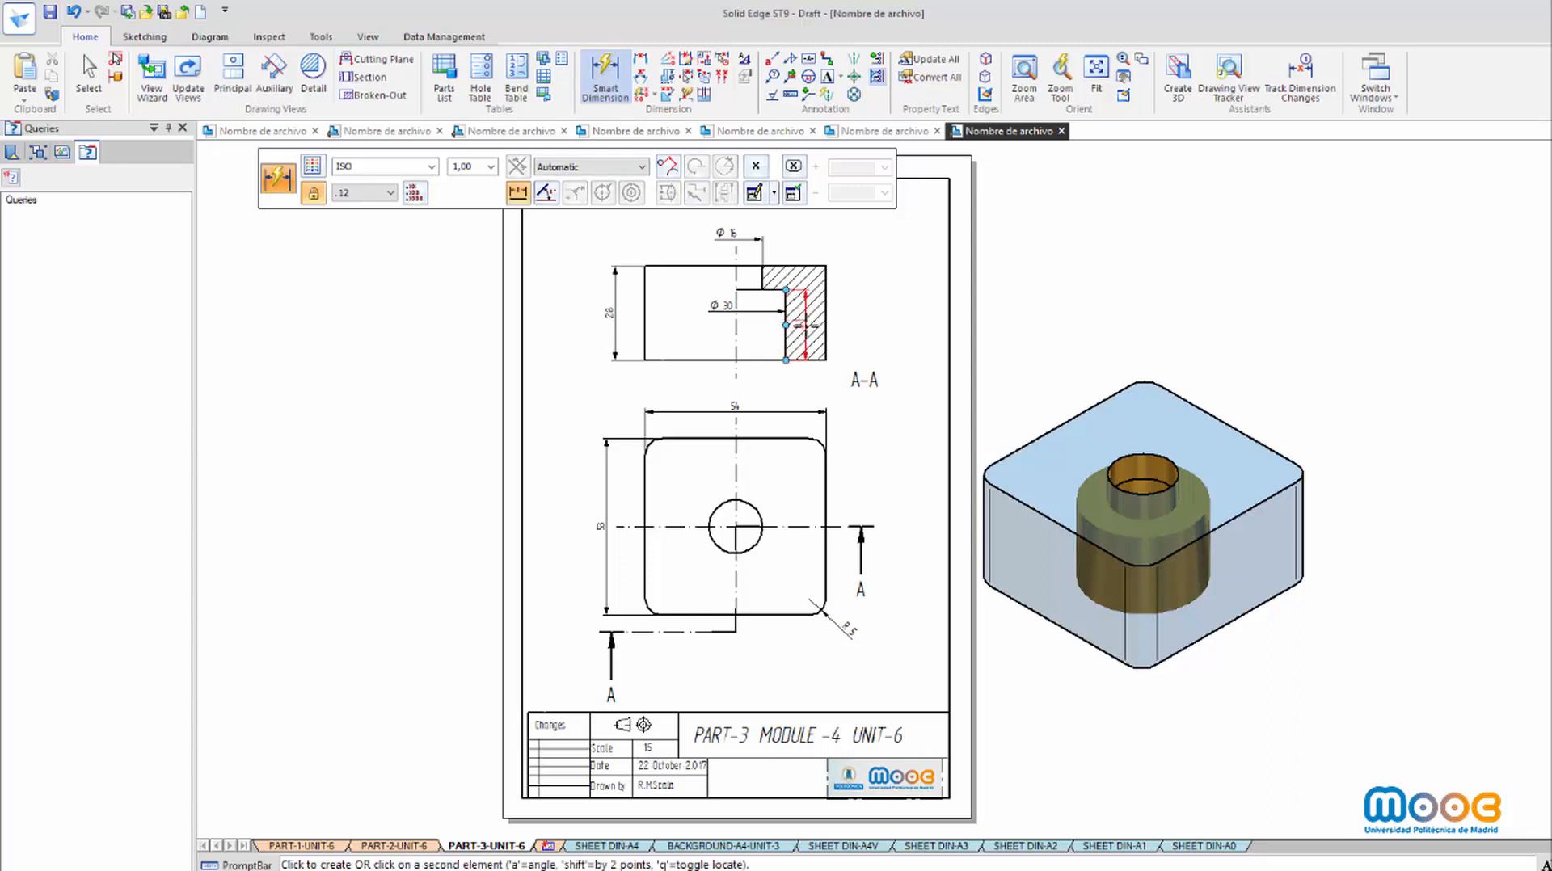
left_click(805, 323)
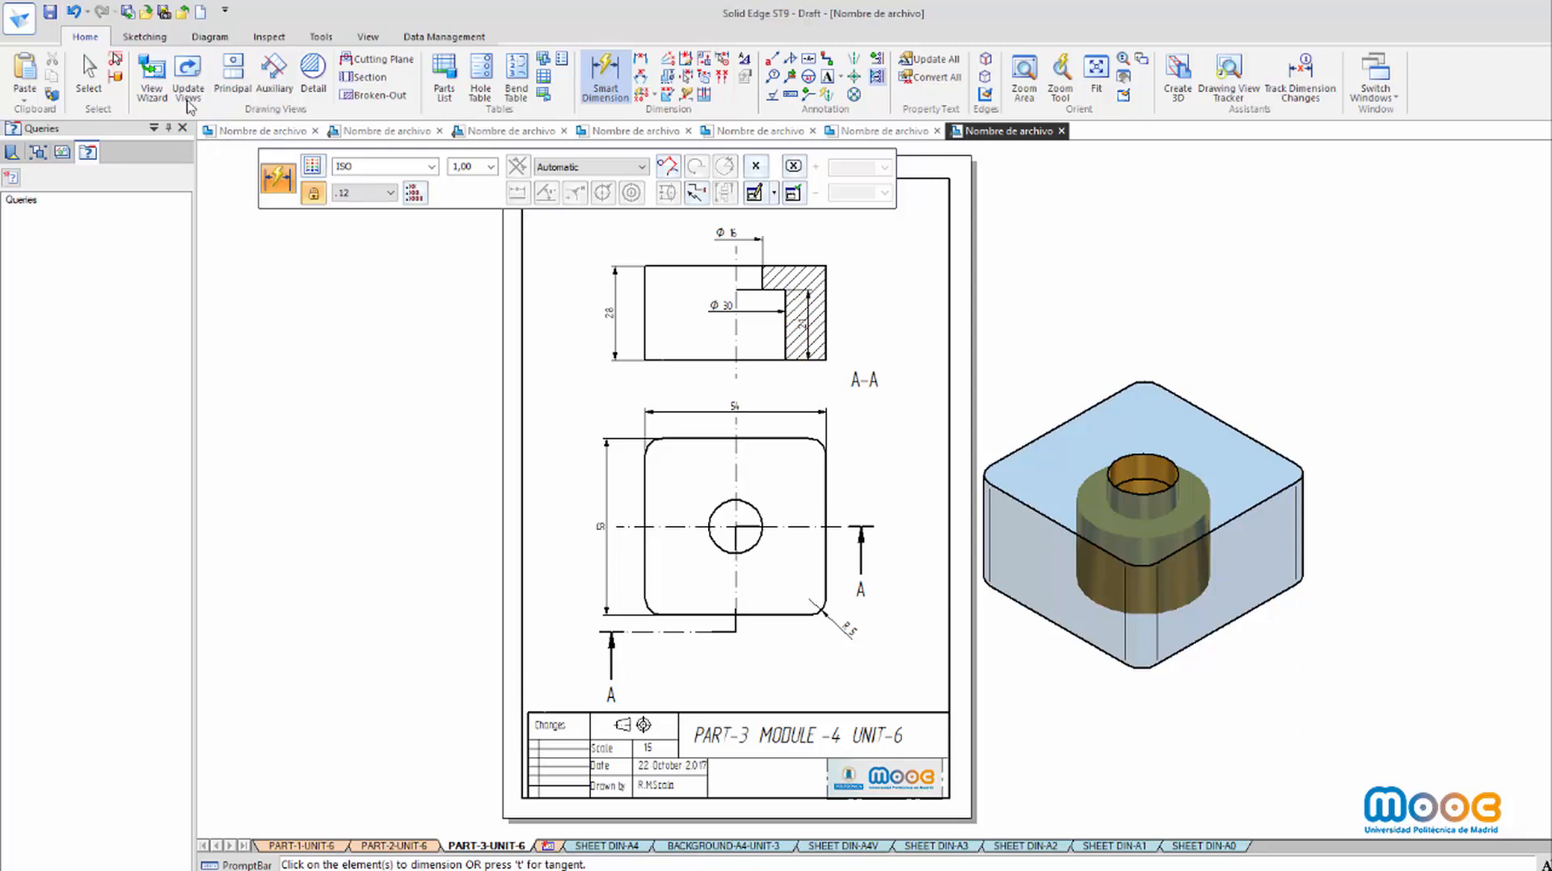
left_click(89, 75)
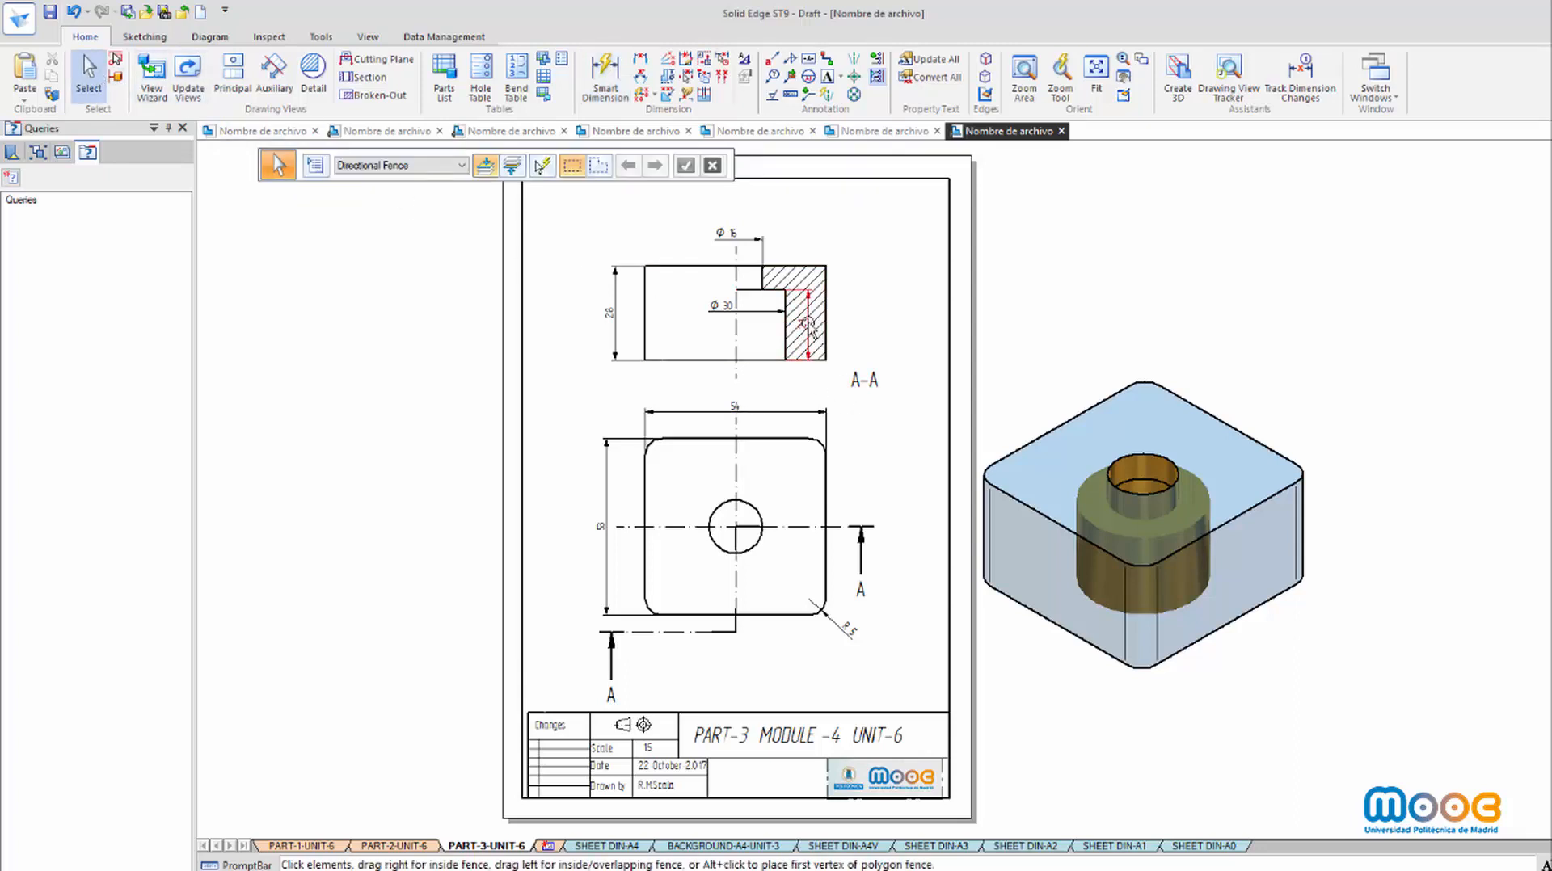
In the lower bore depth dimension's properties, enable Fill text with background color so the hatching does not cross its text
left_click(806, 323)
right_click(808, 325)
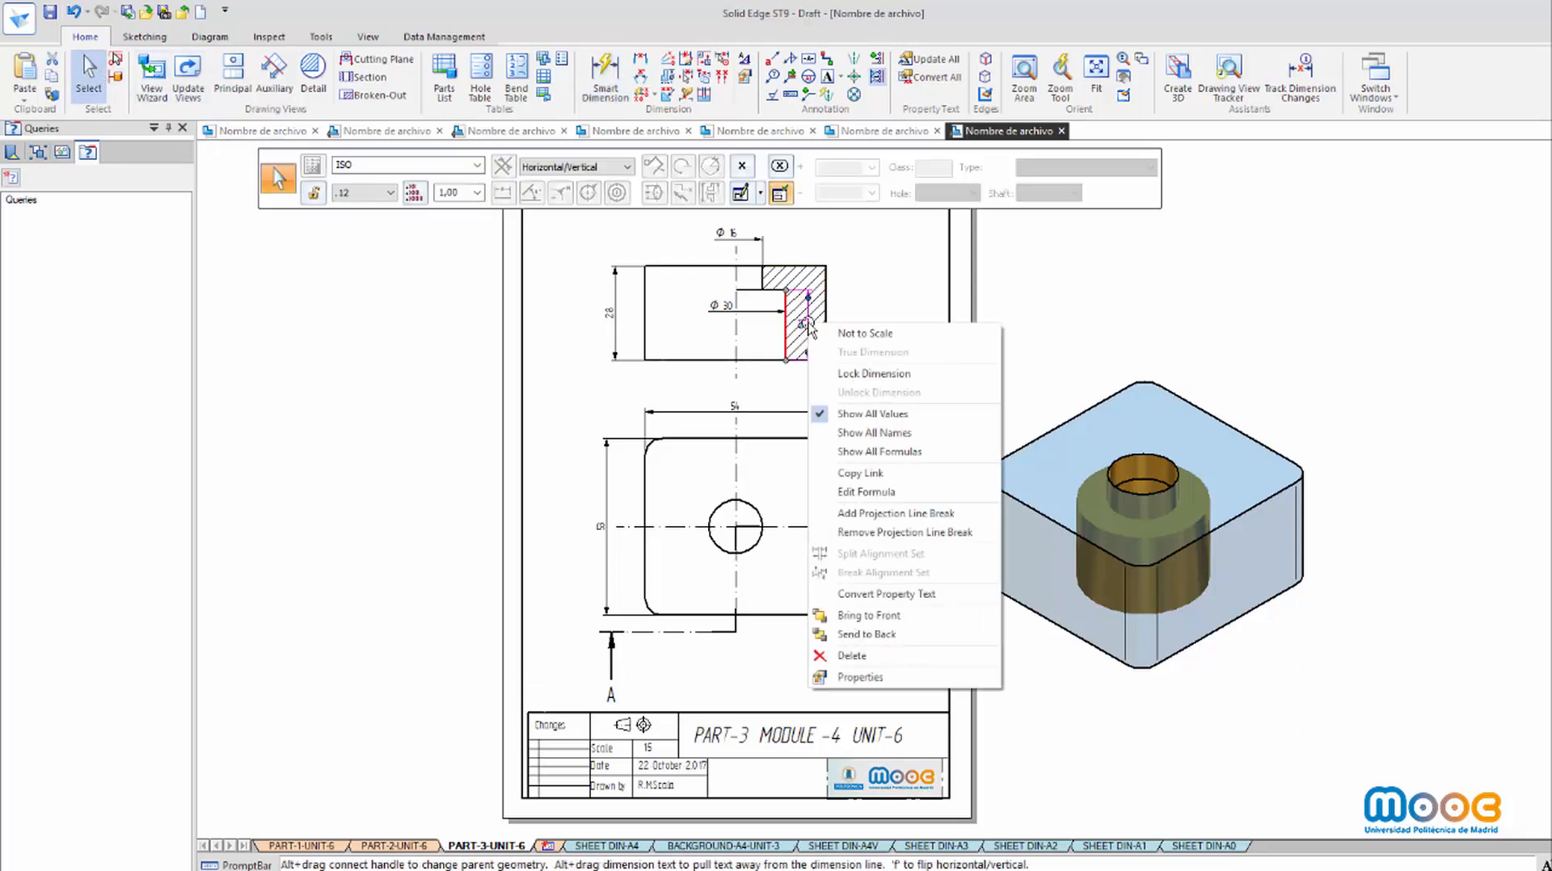
left_click(859, 678)
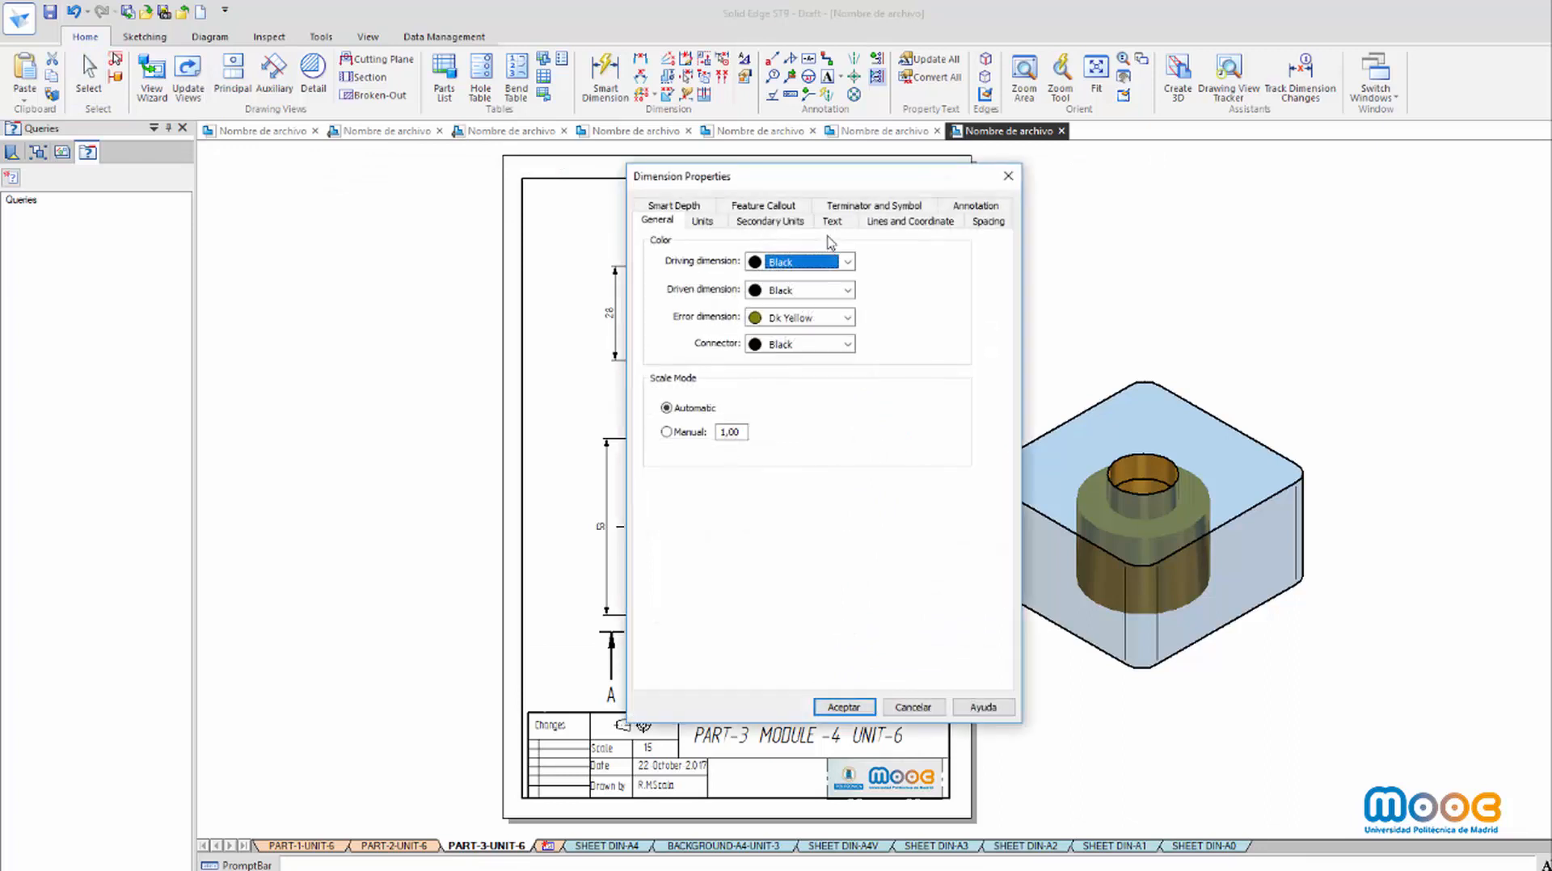
left_click(832, 221)
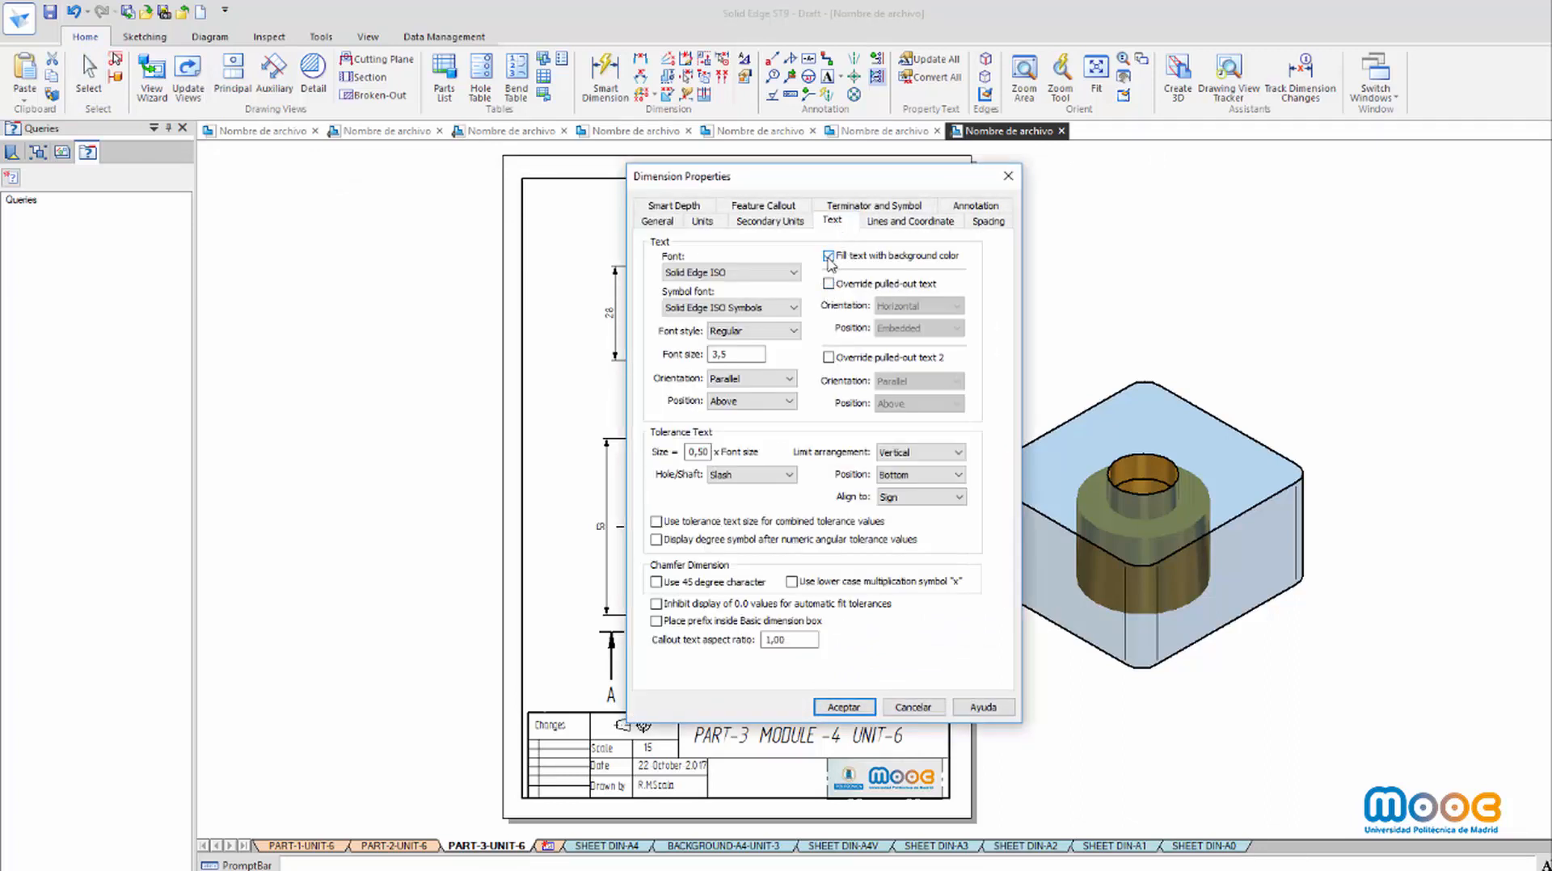
left_click(841, 707)
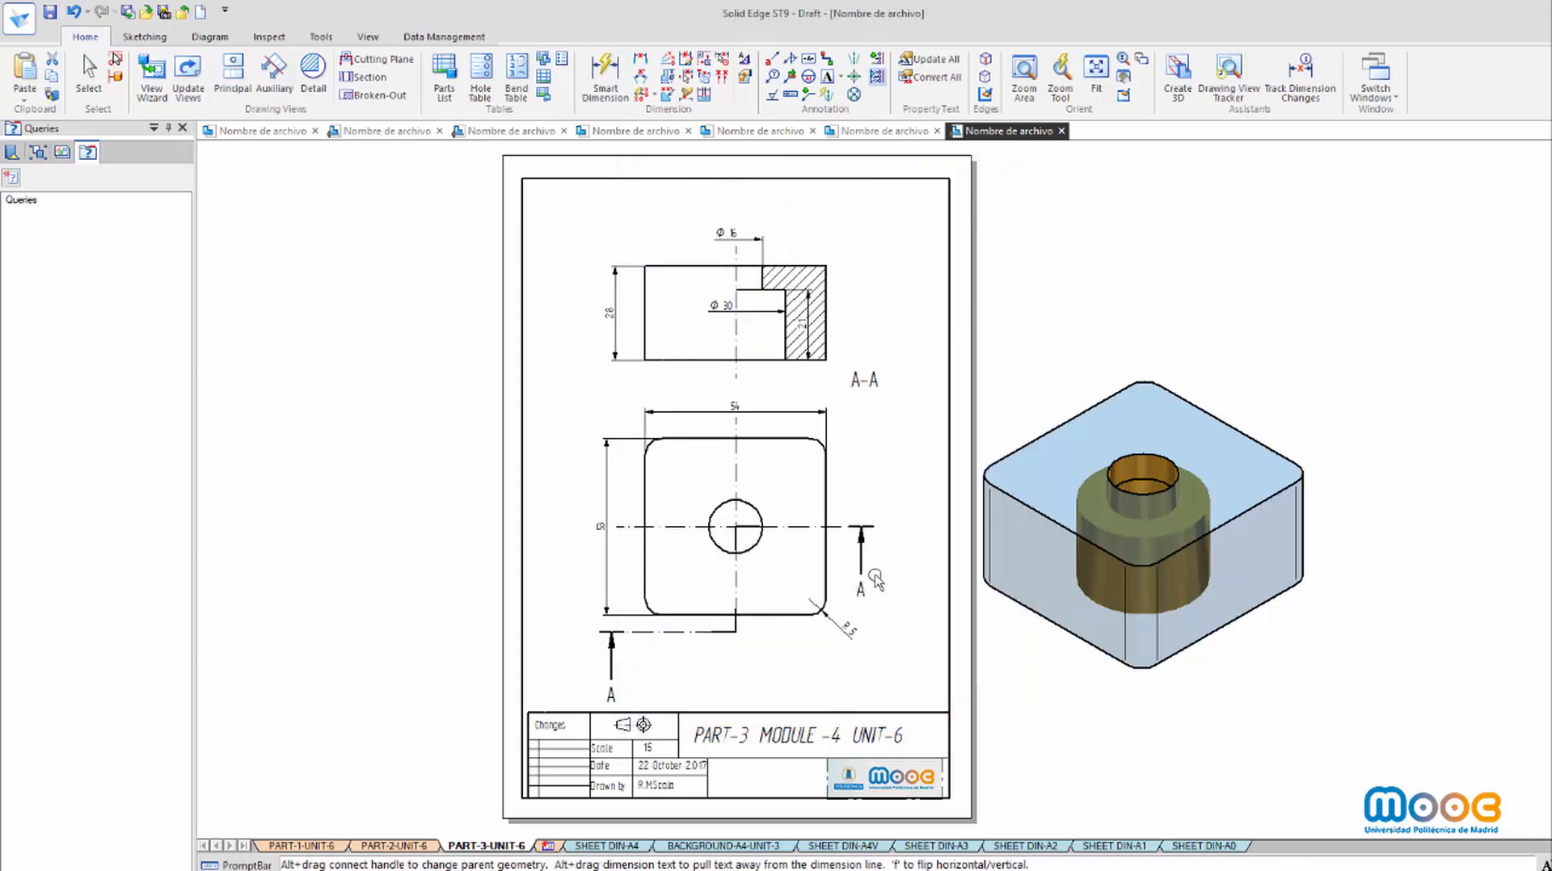
left_click(1104, 254)
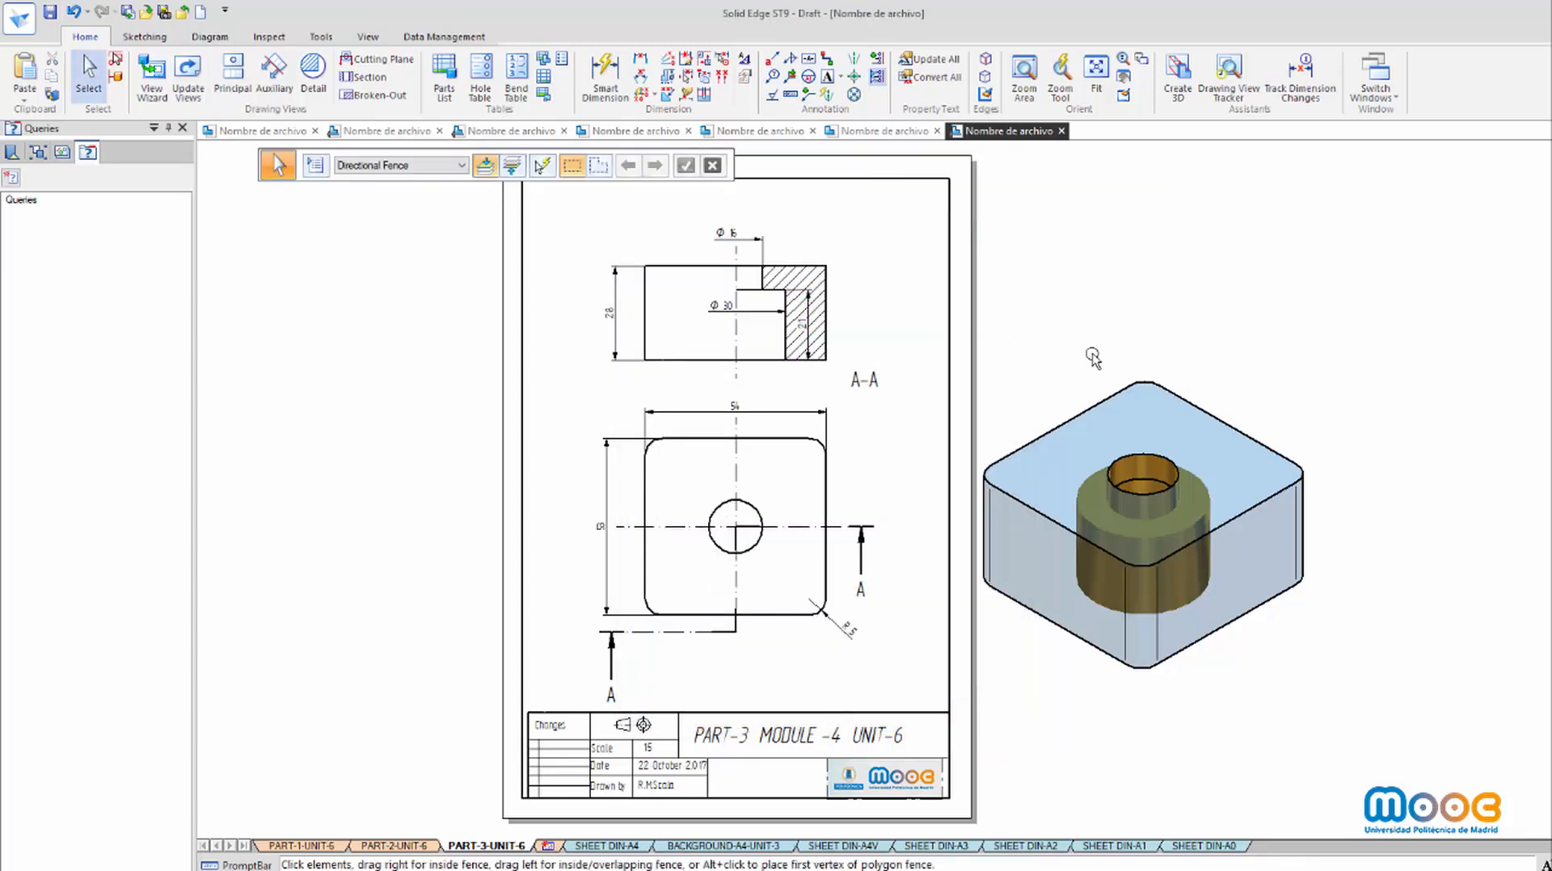